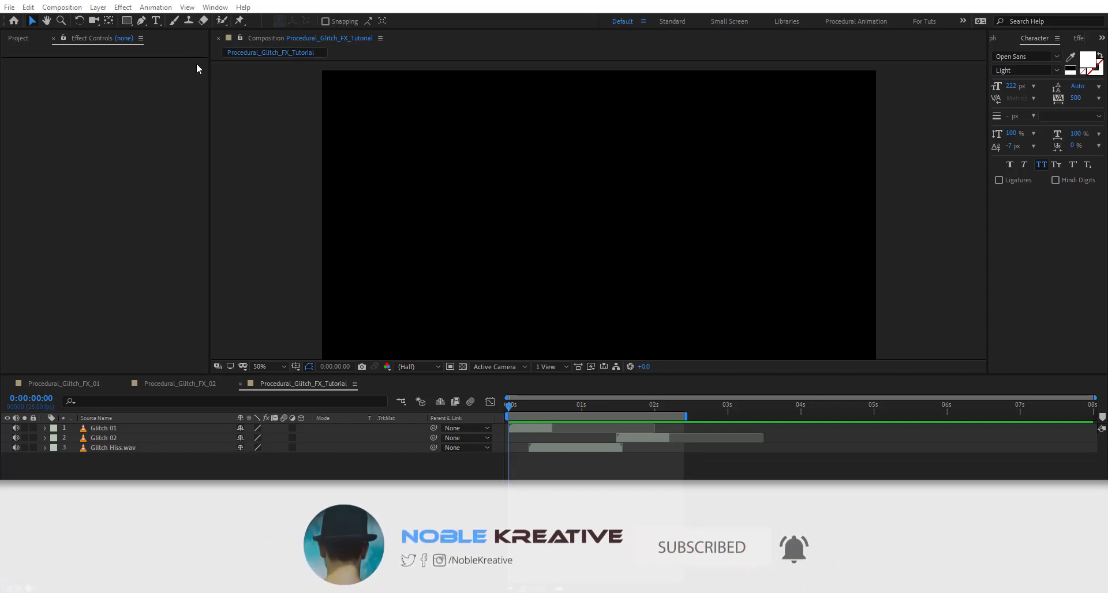
Create a text layer reading "Hacking" and centre it in the composition.
{"action": "left_click", "coordinate": [156, 20]}
{"action": "left_click", "coordinate": [505, 208]}
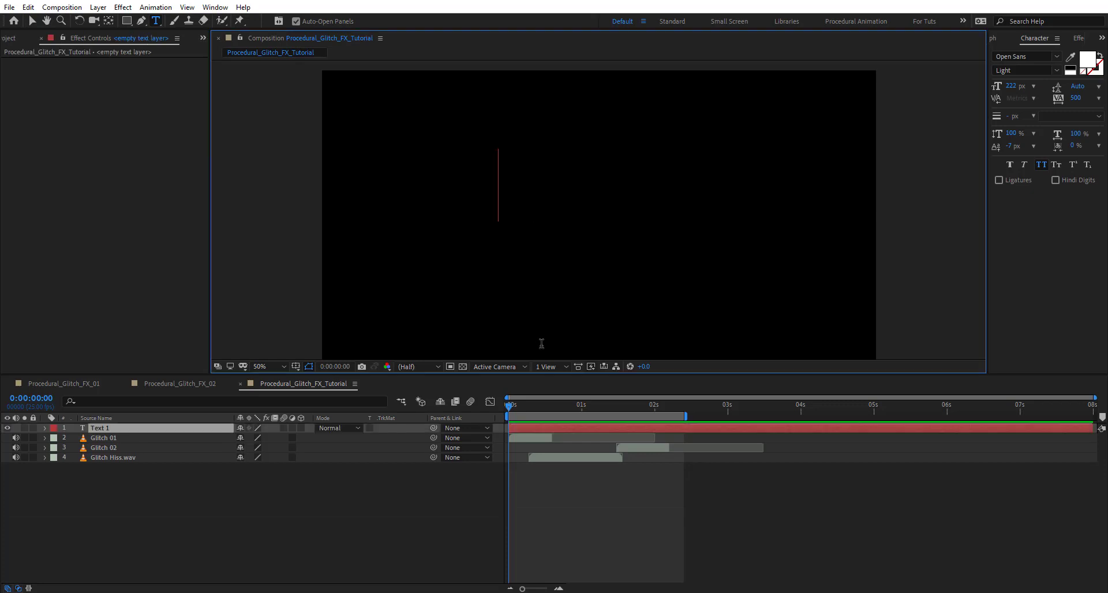
{"action": "type", "text": "Hacking"}
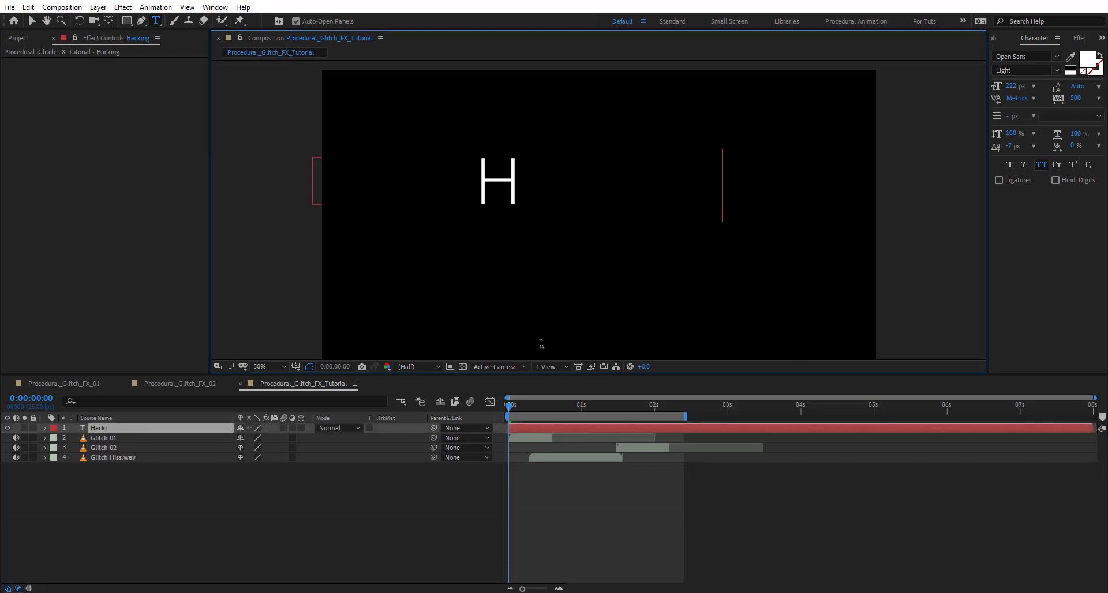
{"action": "left_click", "coordinate": [32, 21]}
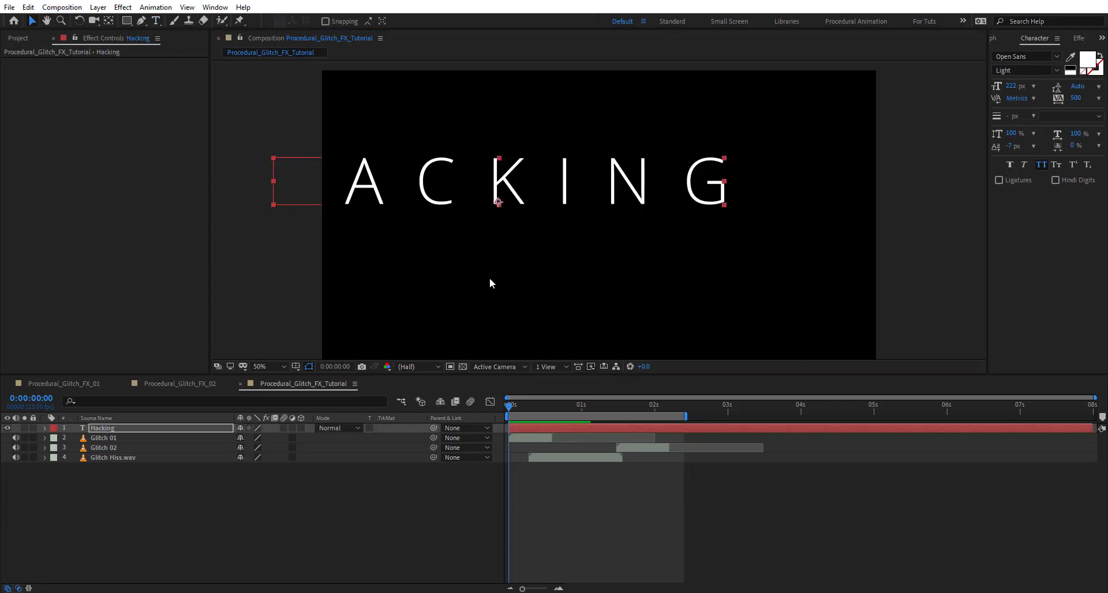
{"action": "key", "text": "ctrl+Home"}
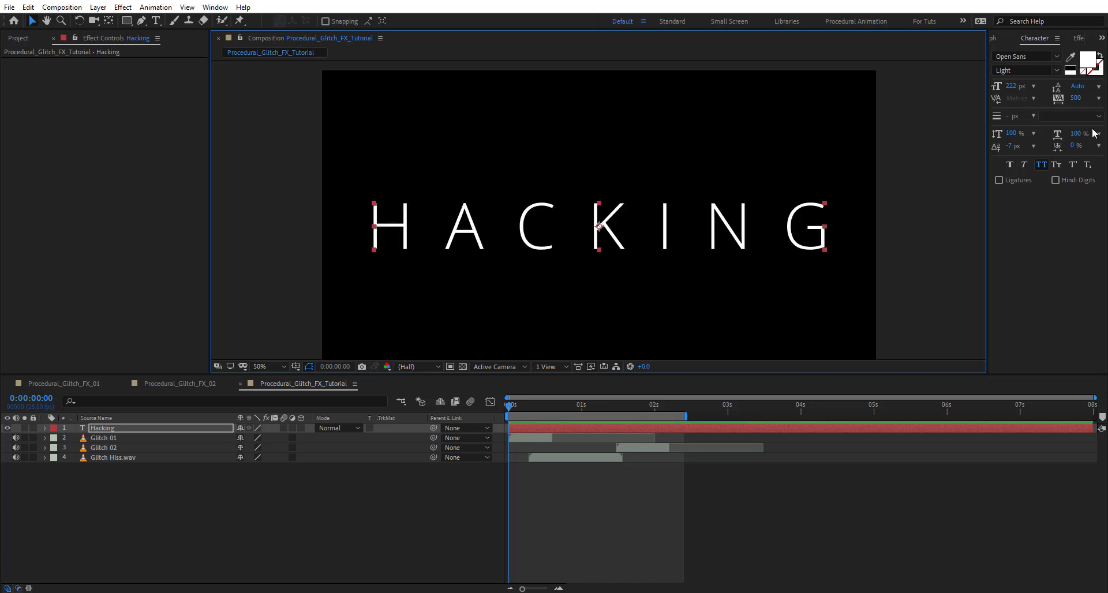
Set the Hacking text's font style to Extrabold and its tracking to 0.
{"action": "left_click", "coordinate": [1056, 71]}
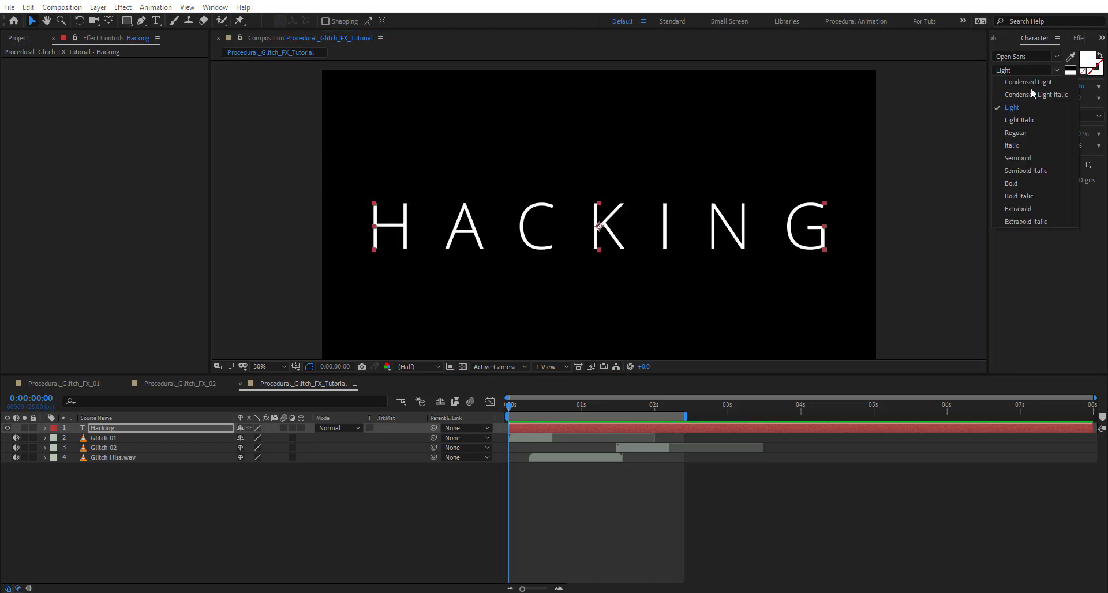
{"action": "left_click", "coordinate": [1011, 208]}
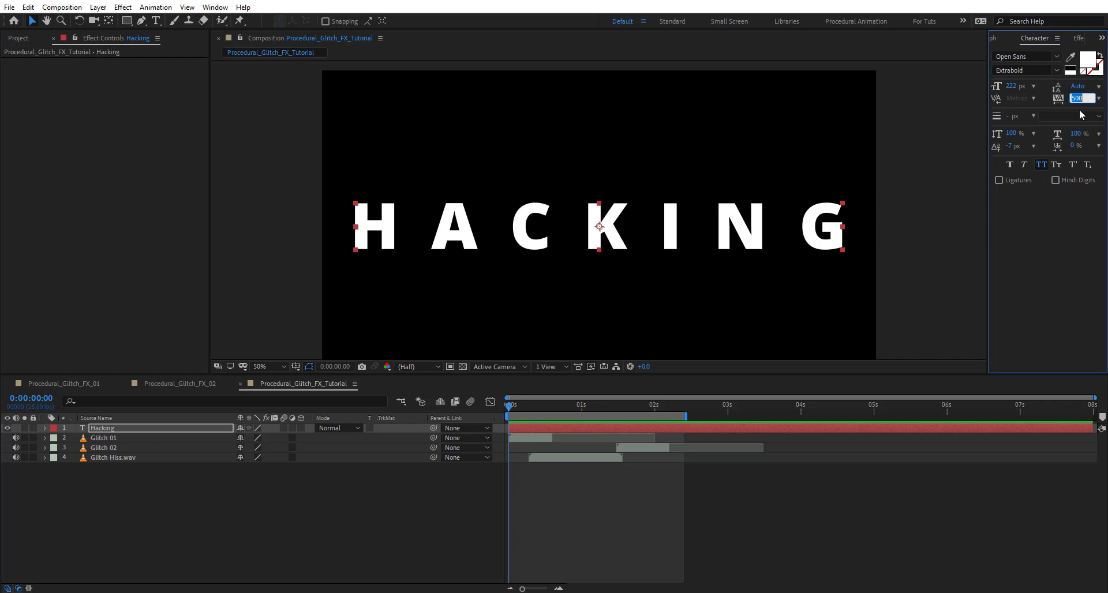
{"action": "type", "text": "0"}
{"action": "key", "text": "Return"}
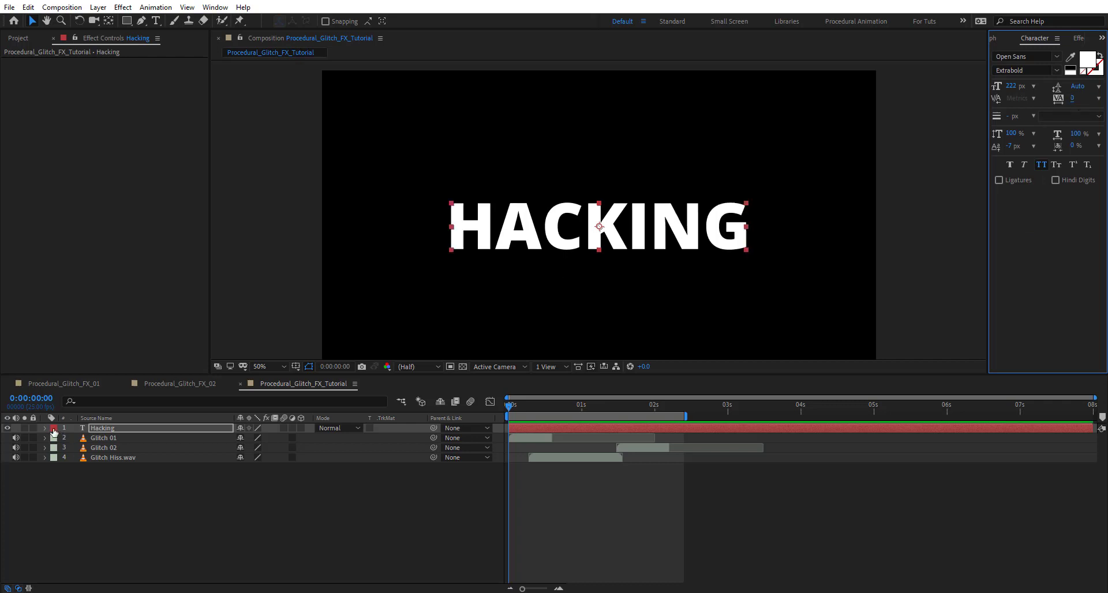
Add an Opacity text animator to the Hacking layer and rename it OpacityAnimator.
{"action": "left_click", "coordinate": [45, 429]}
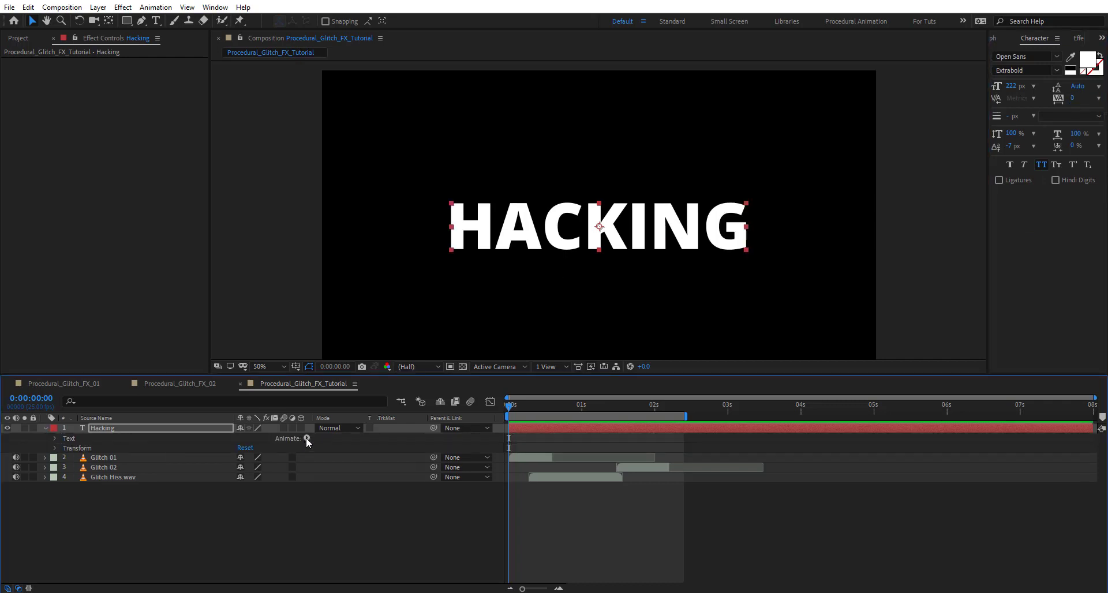
{"action": "left_click", "coordinate": [306, 439]}
{"action": "left_click", "coordinate": [375, 287]}
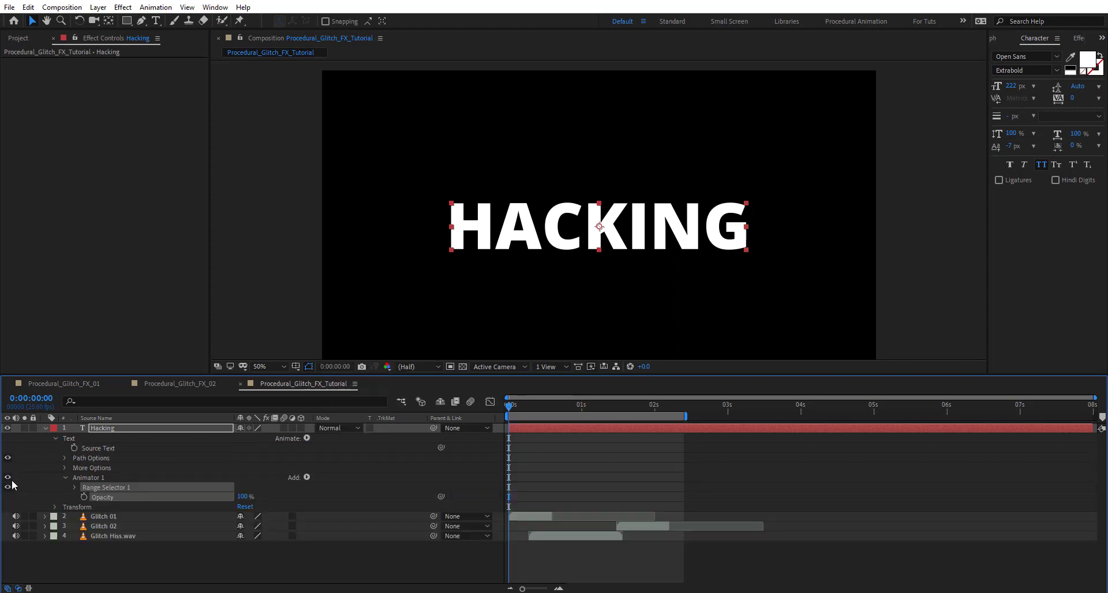
{"action": "left_click", "coordinate": [102, 475]}
{"action": "key", "text": "Return"}
{"action": "key", "text": "End"}
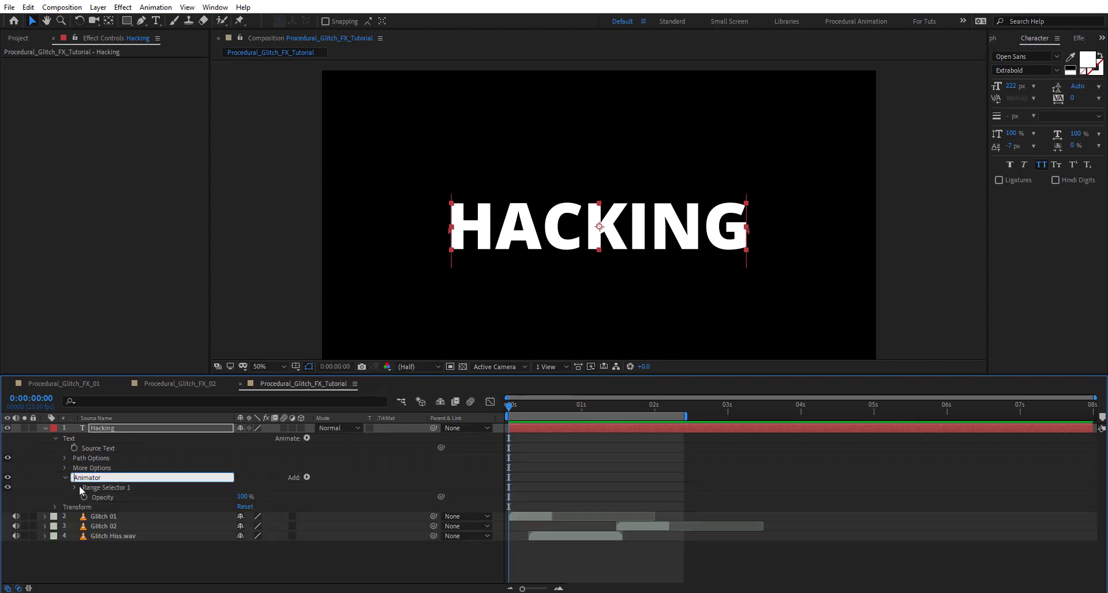
{"action": "type", "text": "Opacity"}
{"action": "key", "text": "Return"}
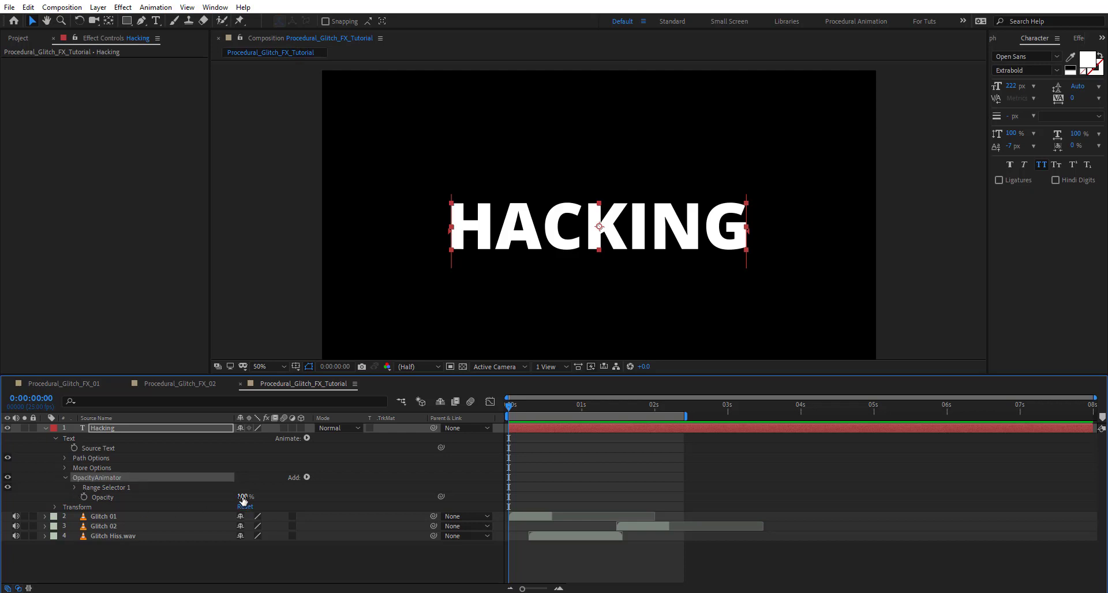
Set OpacityAnimator's opacity to 0% and keyframe its Range Selector Start from 0% at 0 s to 100% at 1 s.
{"action": "left_click_drag", "start_coordinate": [243, 500], "coordinate": [143, 501]}
{"action": "left_click", "coordinate": [74, 488]}
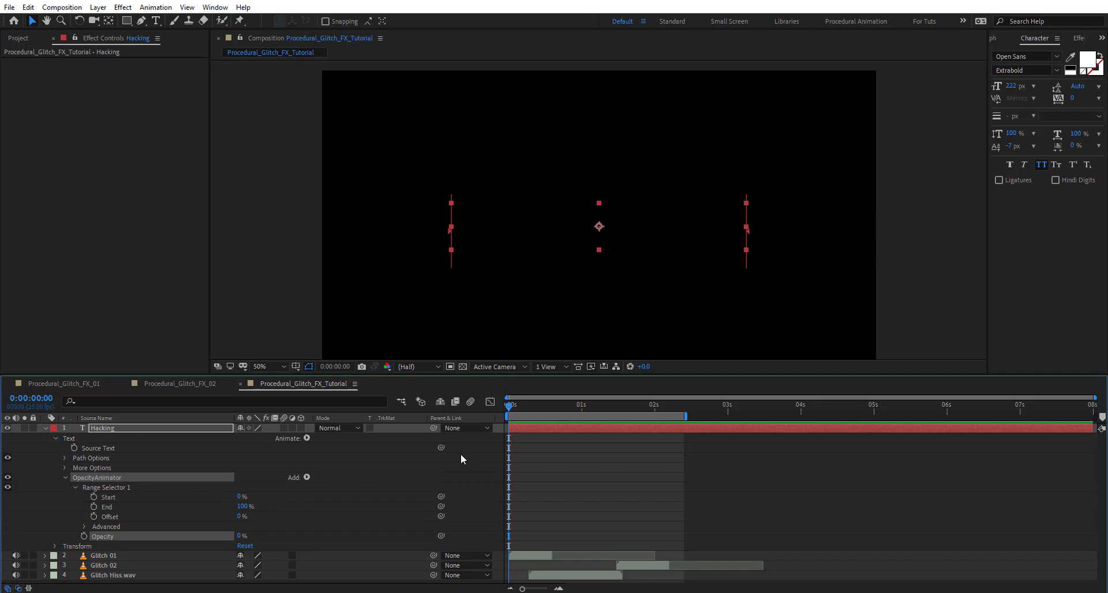
{"action": "left_click", "coordinate": [94, 497]}
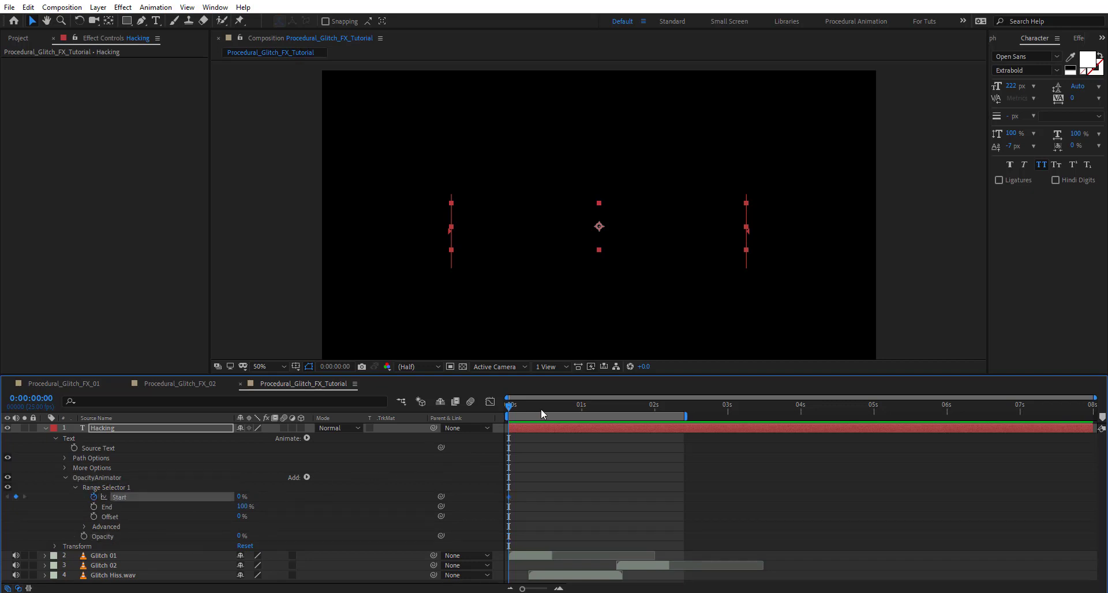
{"action": "left_click", "coordinate": [580, 406]}
{"action": "left_click_drag", "start_coordinate": [239, 498], "coordinate": [306, 498]}
{"action": "mouse_move", "coordinate": [552, 405]}
{"action": "left_mouse_down"}
{"action": "mouse_move", "coordinate": [495, 415]}
{"action": "mouse_move", "coordinate": [566, 420]}
{"action": "left_mouse_up"}
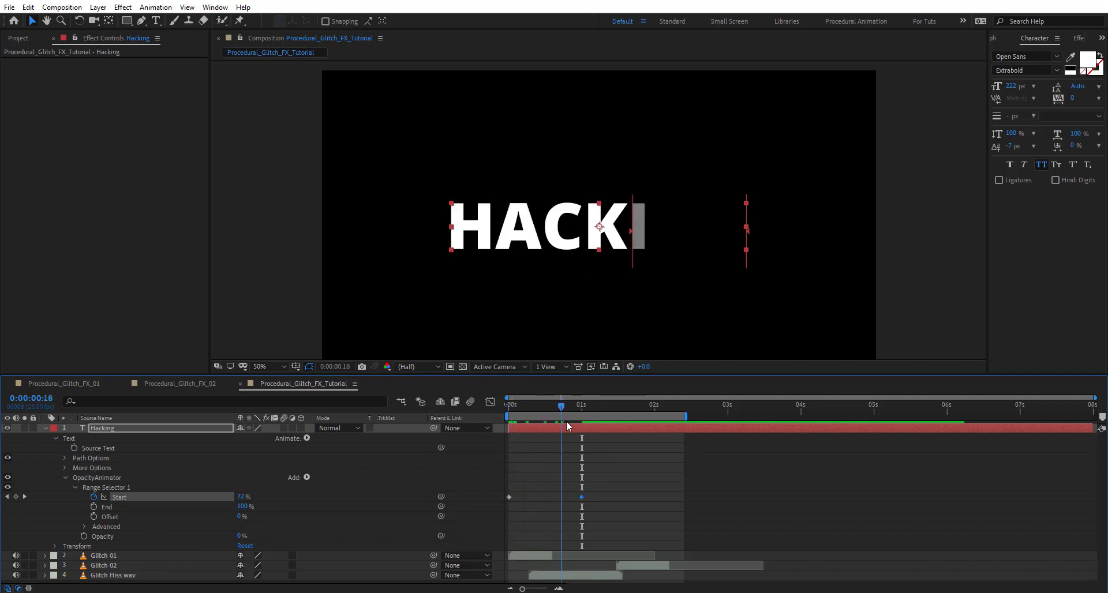
Add a Wiggly selector to OpacityAnimator and scrub the timeline to check the flicker.
{"action": "left_click", "coordinate": [307, 478]}
{"action": "mouse_move", "coordinate": [337, 482]}
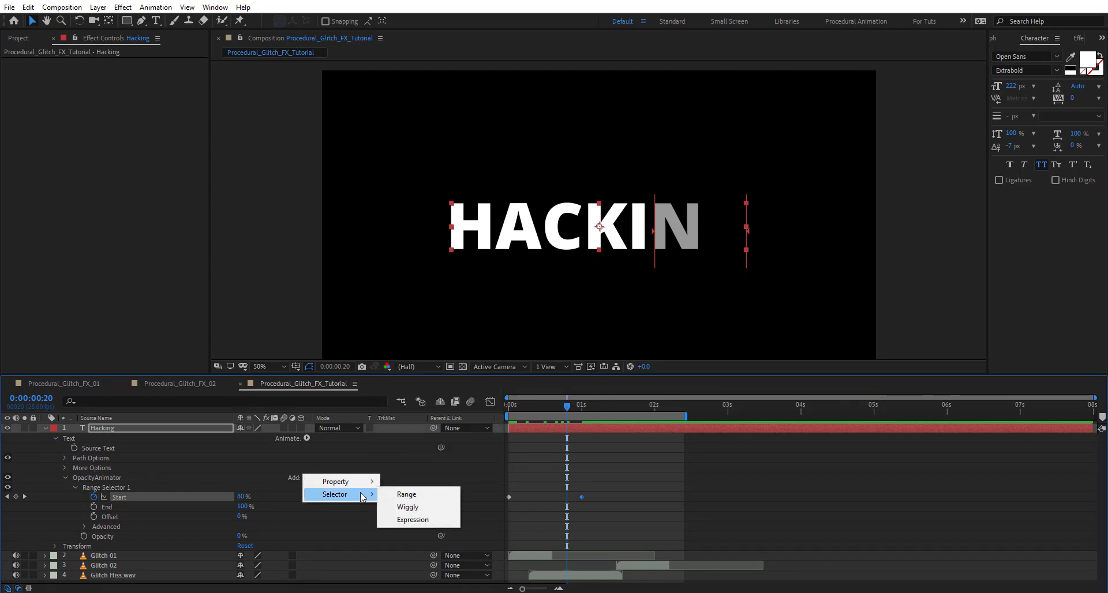
{"action": "left_click", "coordinate": [406, 495]}
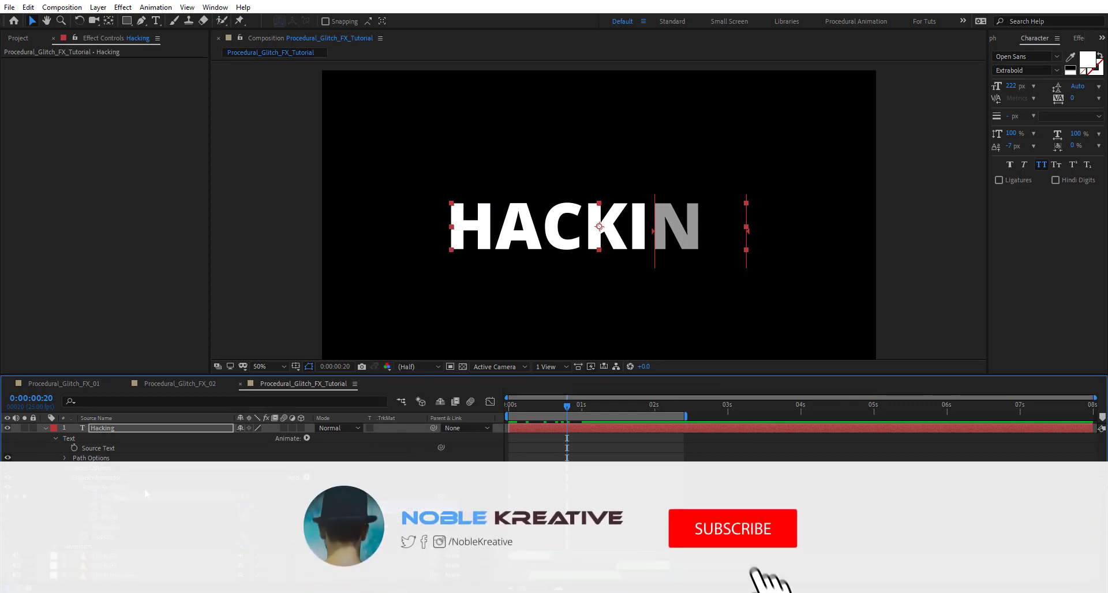
{"action": "left_click_drag", "start_coordinate": [536, 407], "coordinate": [557, 415]}
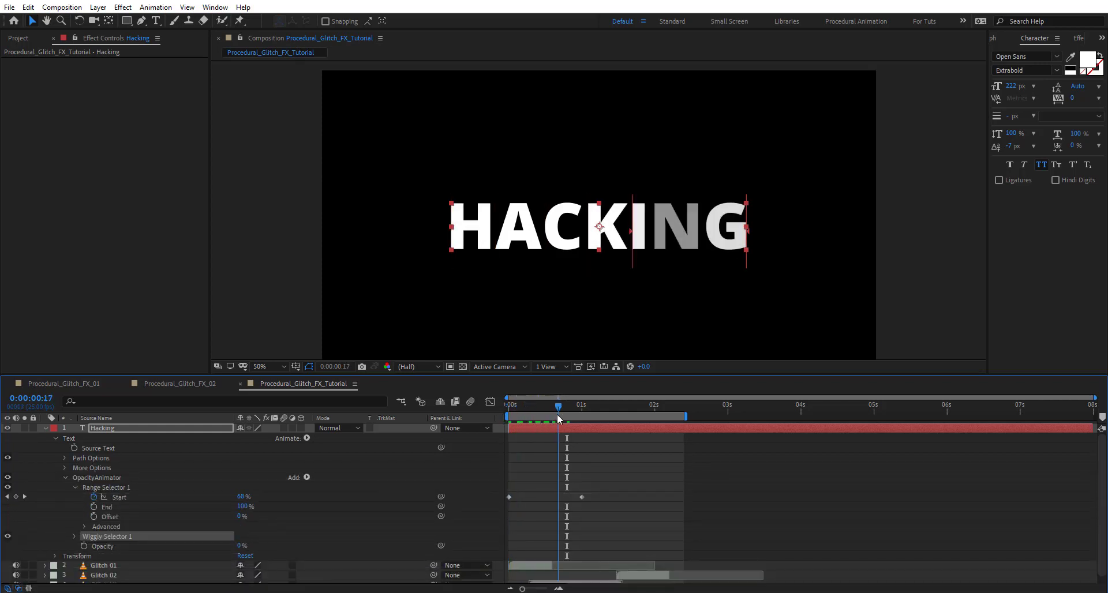
Keyframe the Wiggly Selector's Max Amount at 100% and Min Amount at -100% at frame 17, and both at 0% at frame 4.
{"action": "left_click", "coordinate": [74, 536]}
{"action": "scroll", "coordinate": [158, 441], "scroll_direction": "down", "scroll_amount": 3}
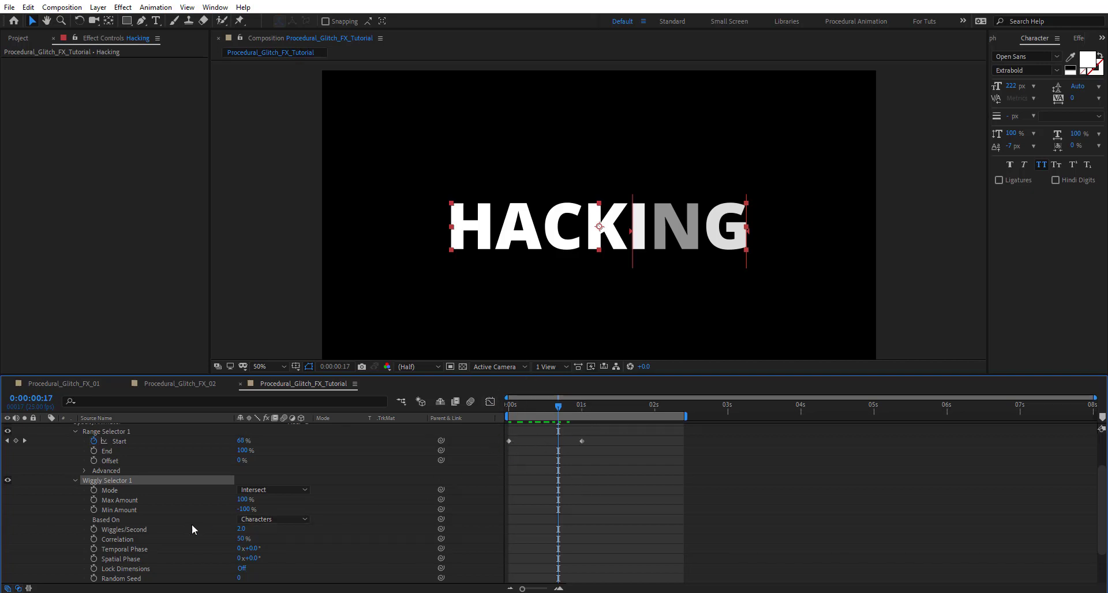
{"action": "left_click", "coordinate": [95, 500]}
{"action": "left_click", "coordinate": [93, 510]}
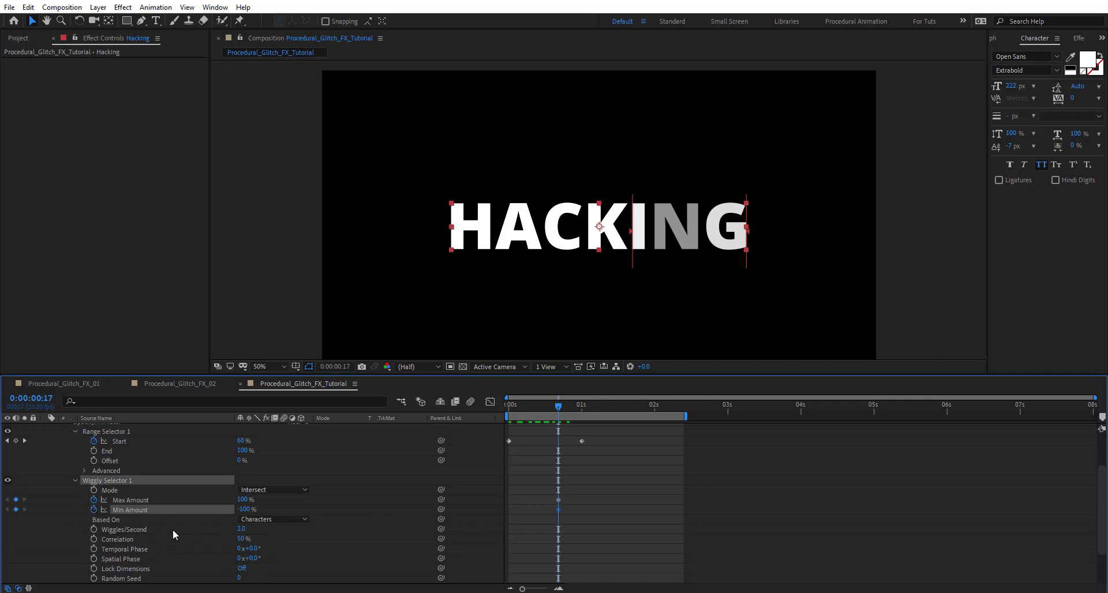
{"action": "left_click", "coordinate": [519, 406]}
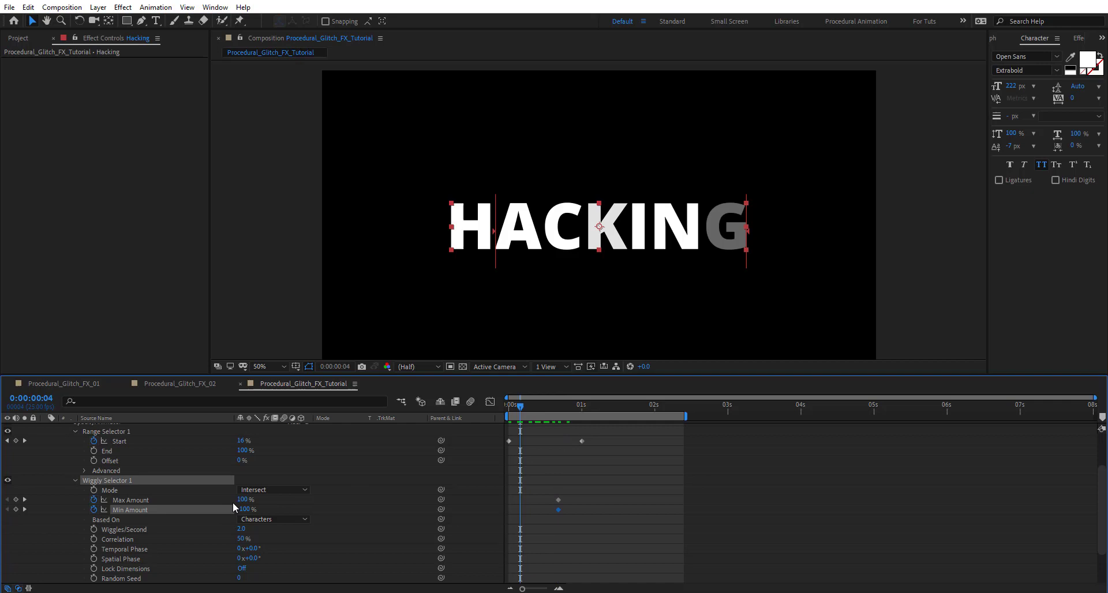
{"action": "left_click", "coordinate": [242, 500]}
{"action": "key", "text": "Return"}
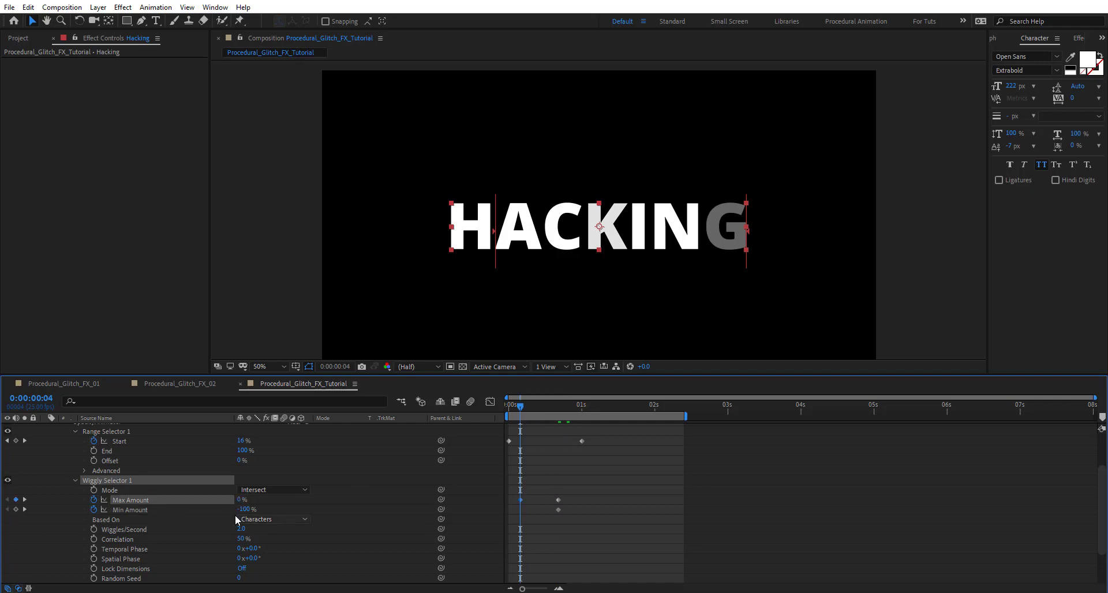
{"action": "left_click", "coordinate": [246, 509]}
{"action": "key", "text": "Return"}
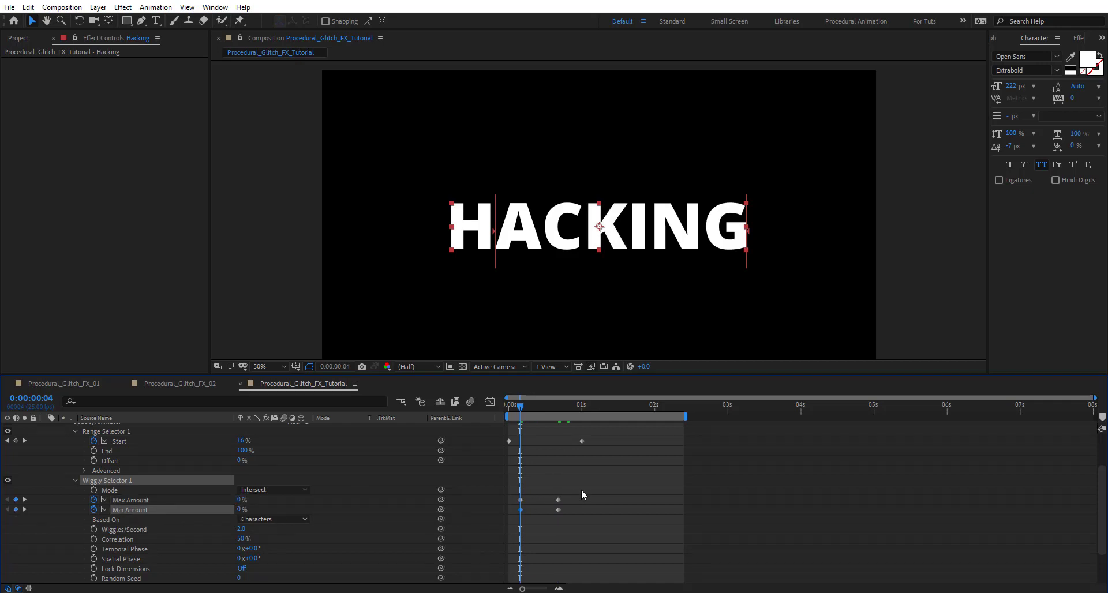
Shift the Max and Min Amount keyframes earlier, starting both at frame 2 and ending Max at about frame 8 and Min at about frame 11.
{"action": "left_click_drag", "start_coordinate": [581, 490], "coordinate": [538, 510]}
{"action": "left_click", "coordinate": [533, 510]}
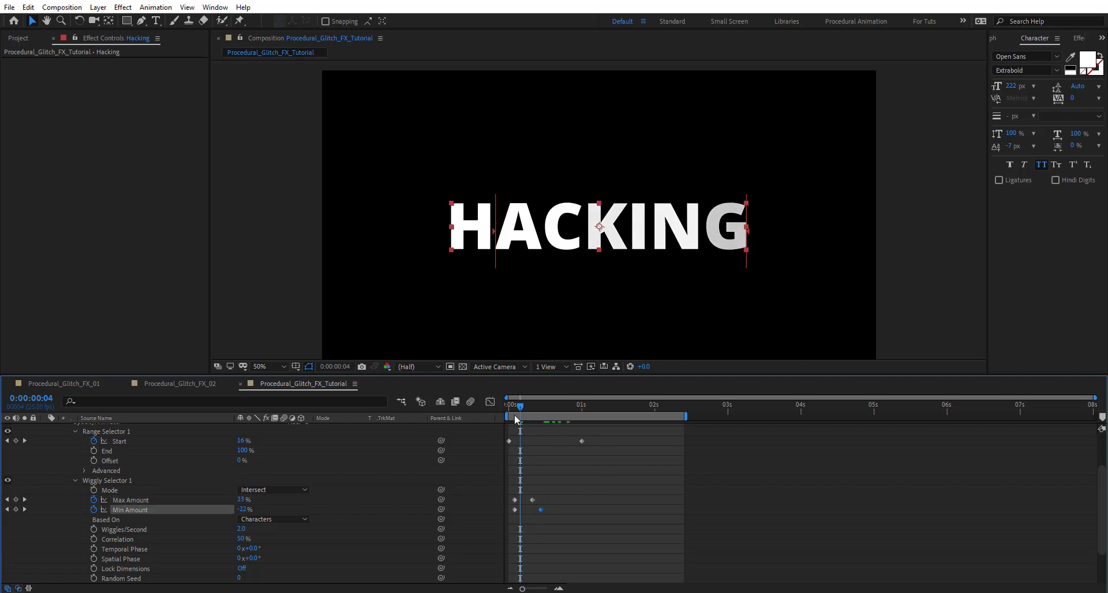
{"action": "mouse_move", "coordinate": [500, 404]}
{"action": "left_mouse_down"}
{"action": "mouse_move", "coordinate": [531, 407]}
{"action": "mouse_move", "coordinate": [511, 410]}
{"action": "left_mouse_up"}
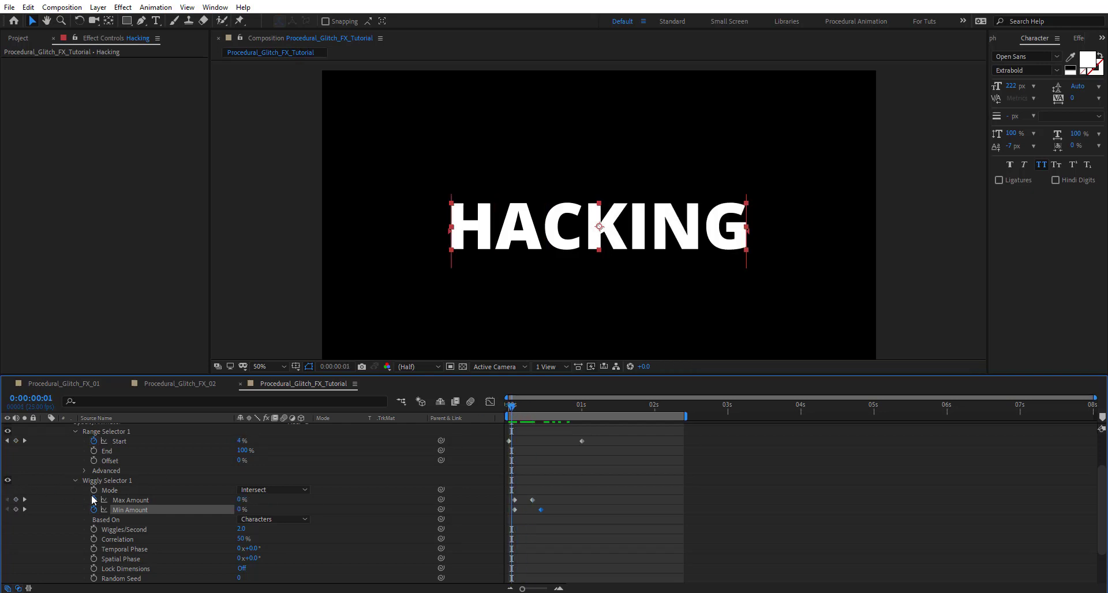
Set the Wiggly Selector's mode to Subtract and preview the text reveal.
{"action": "left_click", "coordinate": [284, 490]}
{"action": "left_click", "coordinate": [288, 515]}
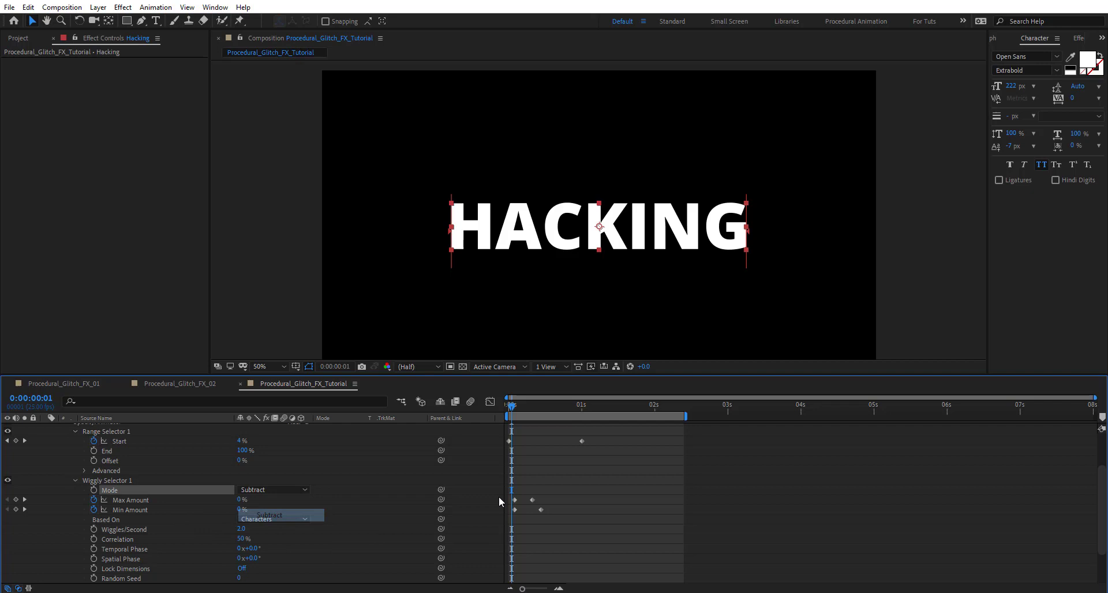
{"action": "left_click_drag", "start_coordinate": [510, 410], "coordinate": [584, 424]}
{"action": "key", "text": "space"}
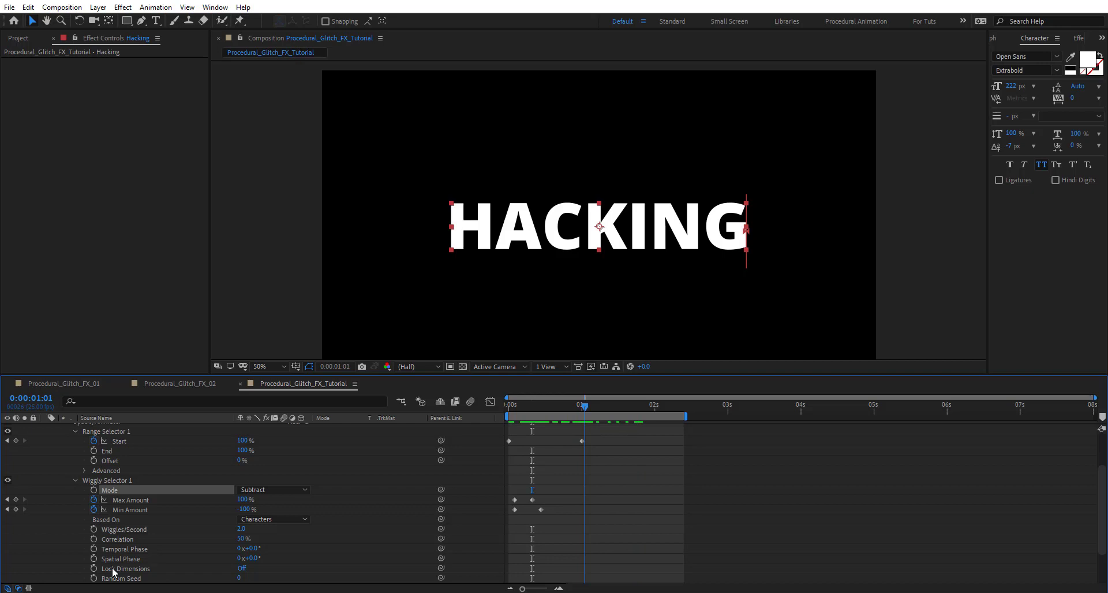
Duplicate OpacityAnimator with its keyframes and rename the copy PositionAnimator.
{"action": "scroll", "coordinate": [95, 489], "scroll_direction": "up", "scroll_amount": 3}
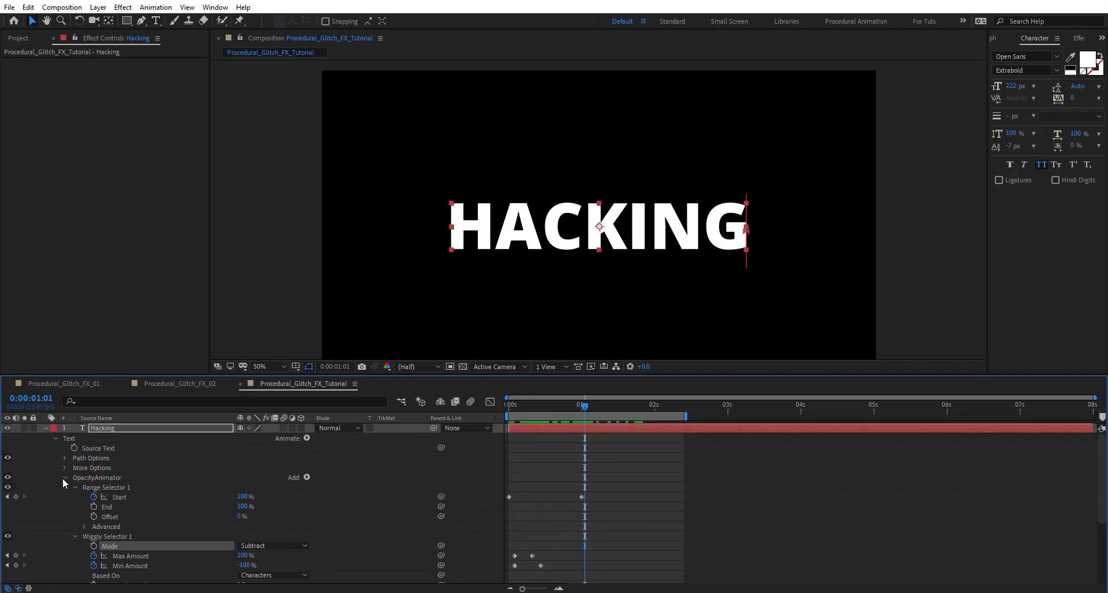
{"action": "left_click", "coordinate": [64, 477]}
{"action": "left_click", "coordinate": [116, 478]}
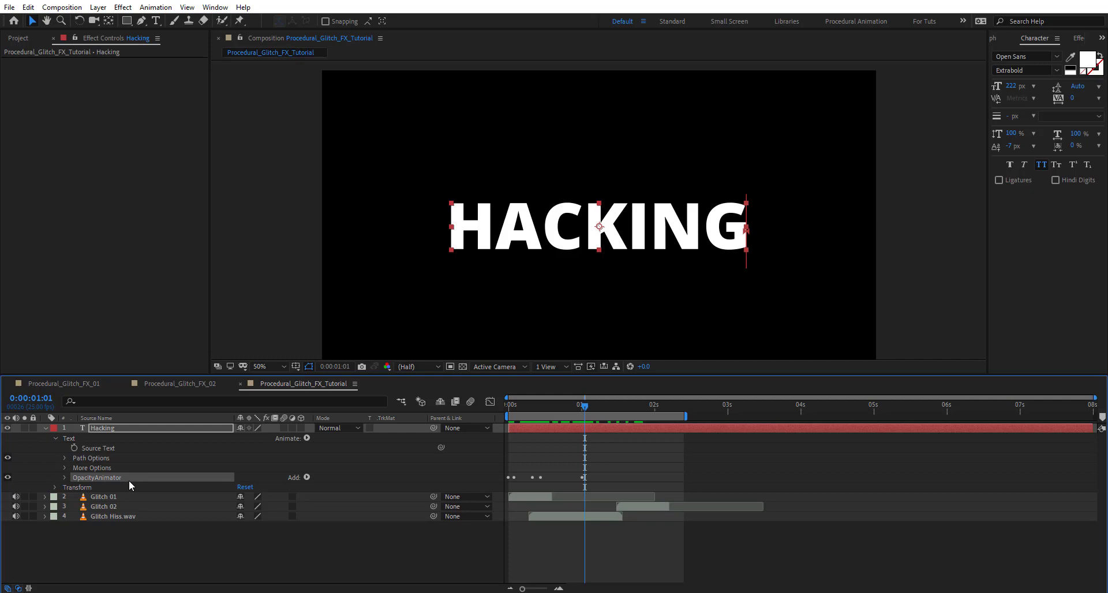
{"action": "key", "text": "Return"}
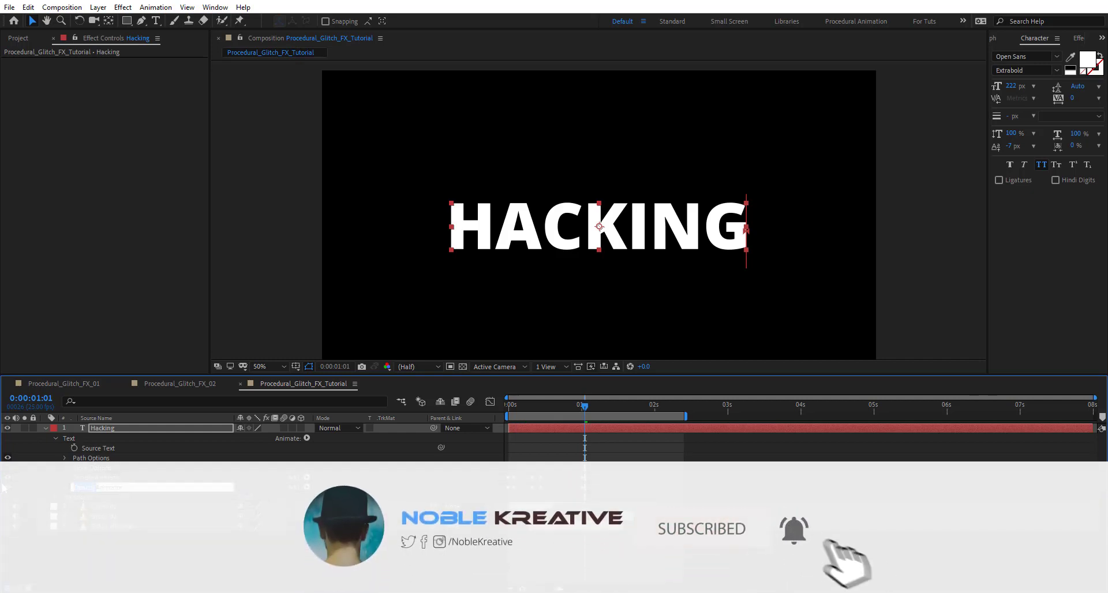
{"action": "type", "text": "Position"}
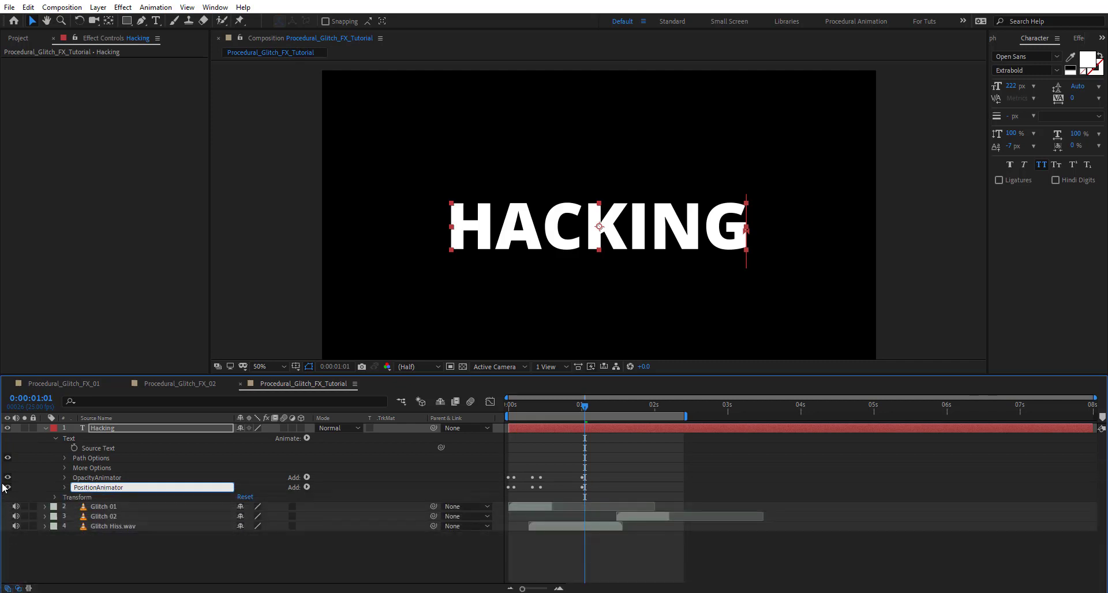
{"action": "key", "text": "Return"}
Replace PositionAnimator's Opacity property with a Position property set to 62.0, 0.0 and check the motion in the timeline.
{"action": "left_click", "coordinate": [65, 487]}
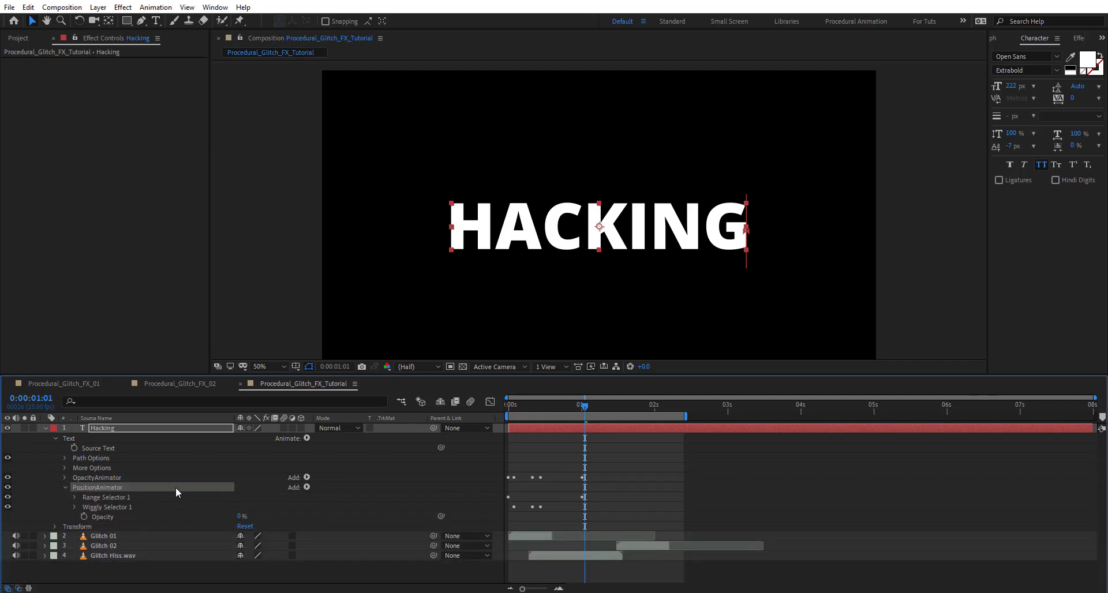
{"action": "left_click", "coordinate": [105, 517]}
{"action": "key", "text": "Delete"}
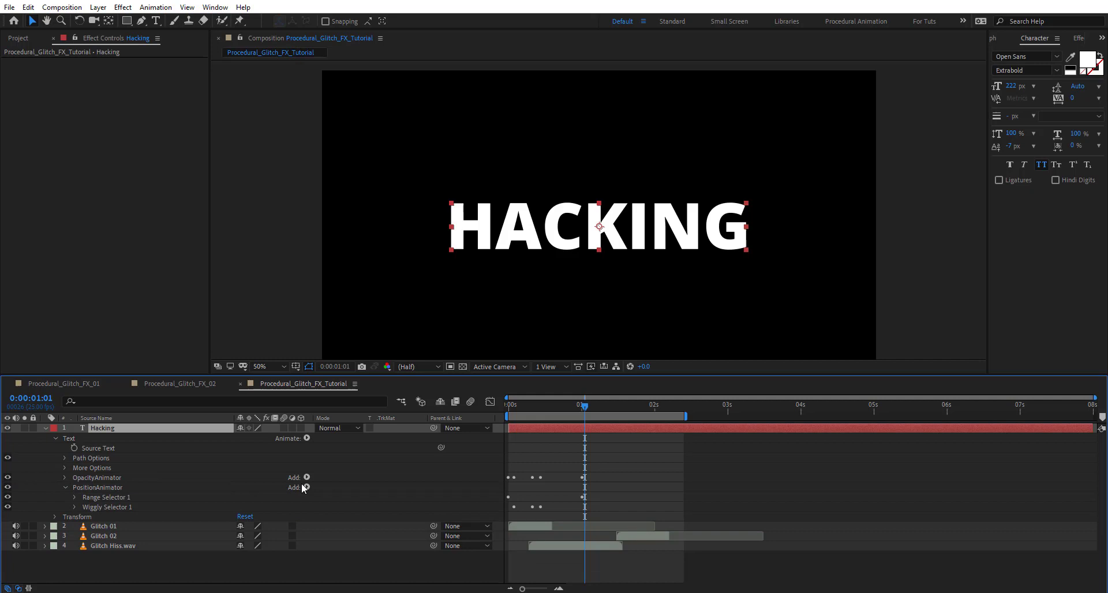
{"action": "left_click", "coordinate": [306, 487]}
{"action": "mouse_move", "coordinate": [358, 491]}
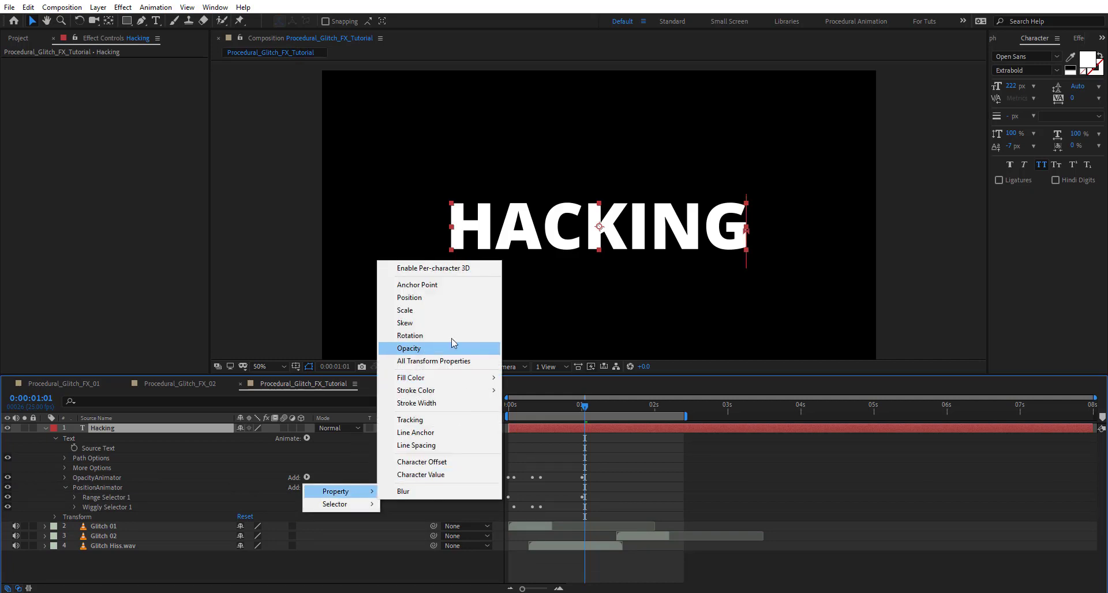
{"action": "left_click", "coordinate": [430, 297]}
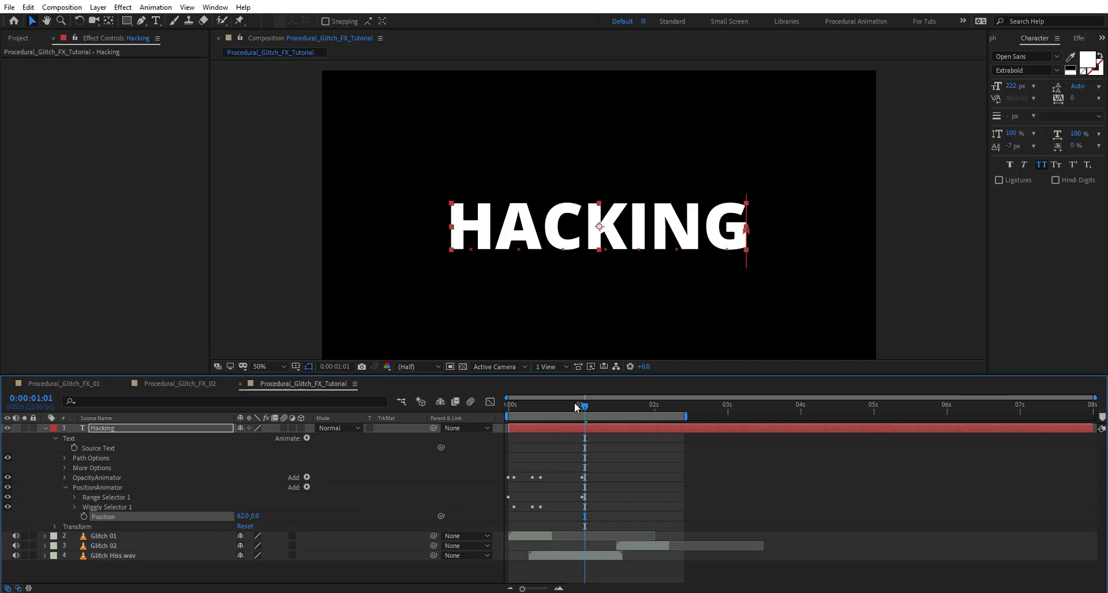
{"action": "left_click_drag", "start_coordinate": [564, 405], "coordinate": [559, 403]}
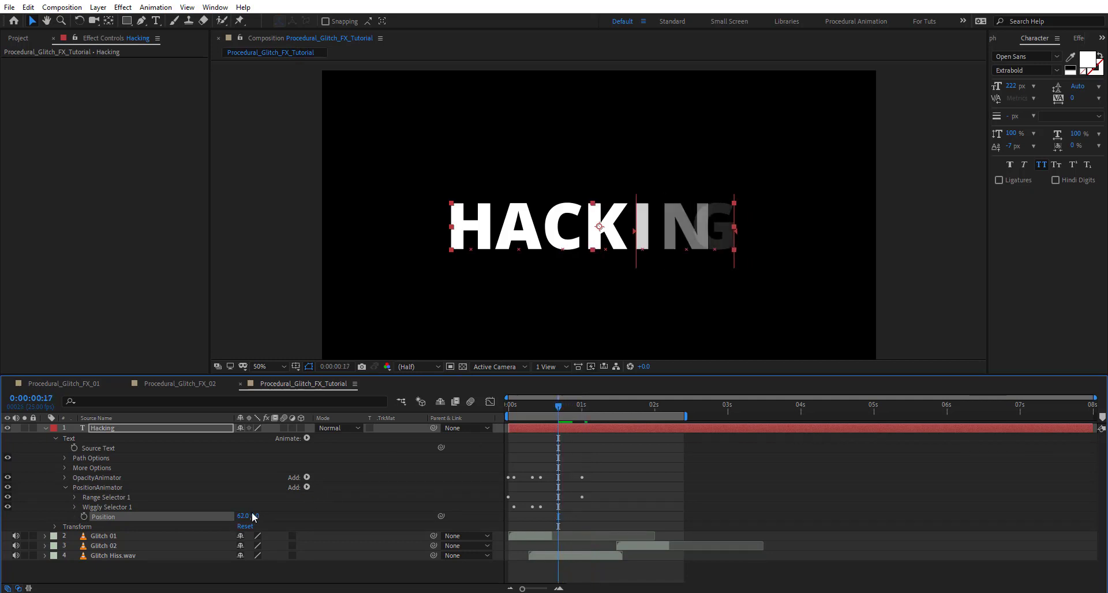
Set PositionAnimator's Position to 201.0, 0.0 and move its Wiggly Selector's Max and Min Amount keyframes later, both starting at about frame 5.
{"action": "left_click_drag", "start_coordinate": [243, 517], "coordinate": [323, 513]}
{"action": "left_click", "coordinate": [75, 498]}
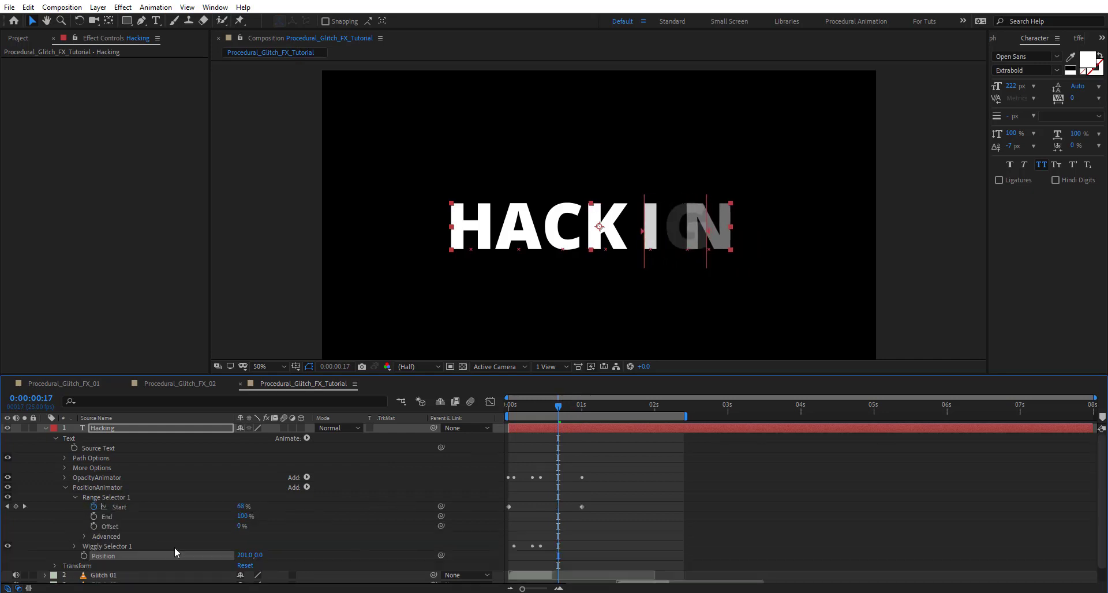
{"action": "left_click", "coordinate": [73, 546]}
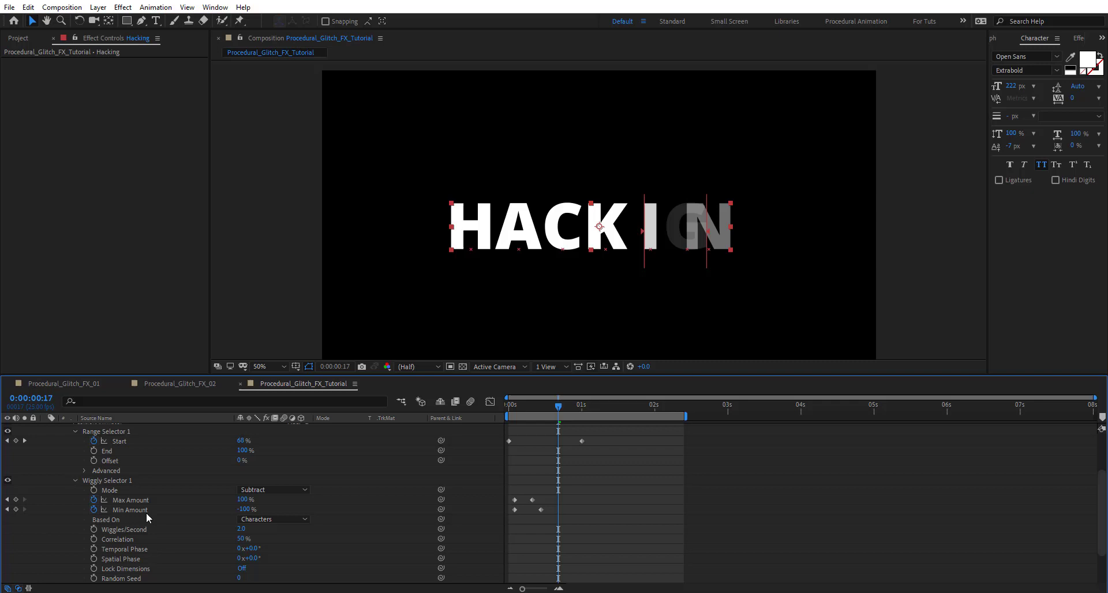
{"action": "scroll", "coordinate": [136, 483], "scroll_direction": "up", "scroll_amount": 1}
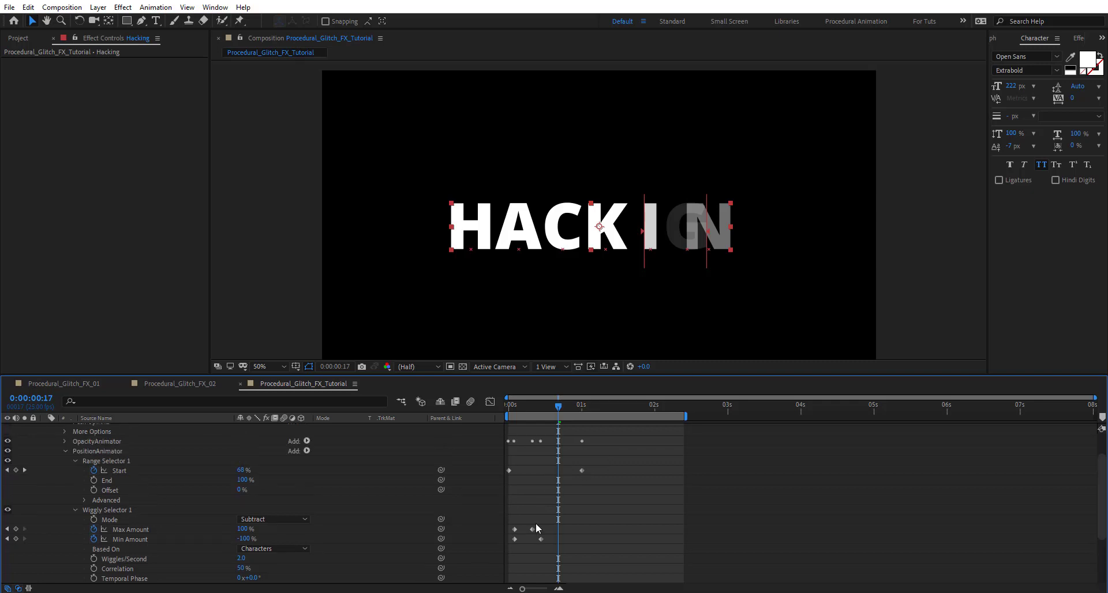
{"action": "left_click_drag", "start_coordinate": [545, 521], "coordinate": [523, 543]}
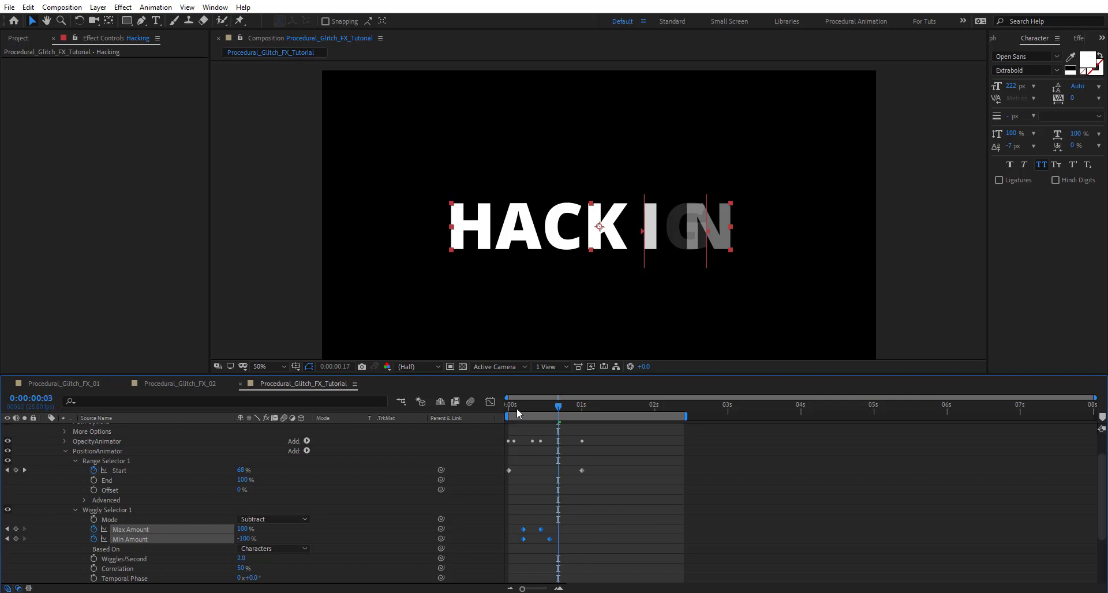
Time-reverse PositionAnimator's selected Max and Min Amount keyframes and check the letter movement along the timeline.
{"action": "left_click", "coordinate": [517, 407]}
{"action": "left_click", "coordinate": [521, 410]}
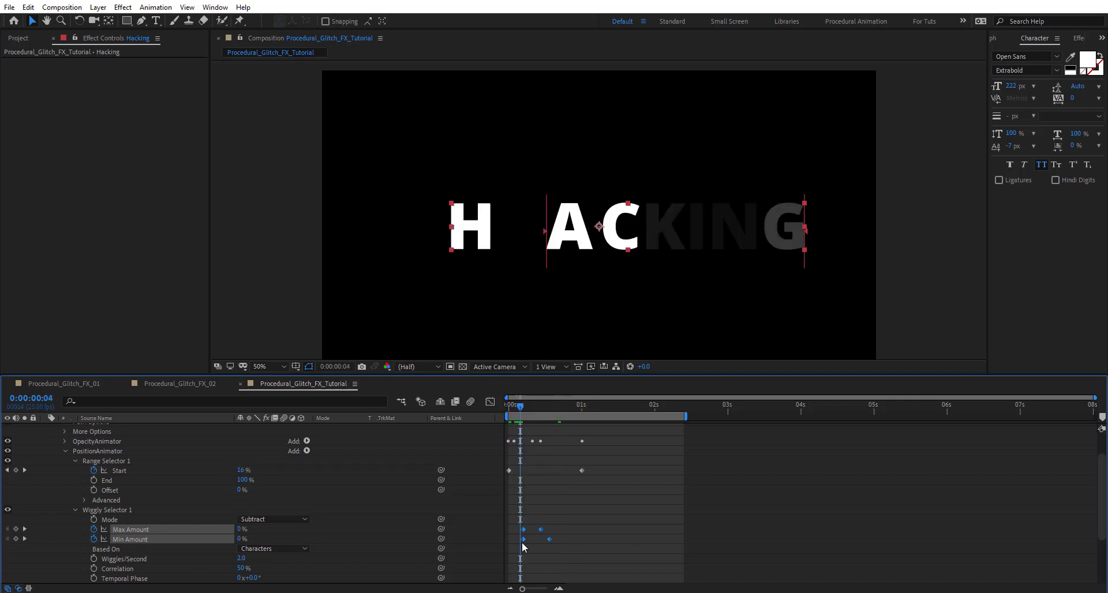
{"action": "right_click", "coordinate": [522, 540]}
{"action": "mouse_move", "coordinate": [625, 538]}
{"action": "left_click", "coordinate": [711, 532]}
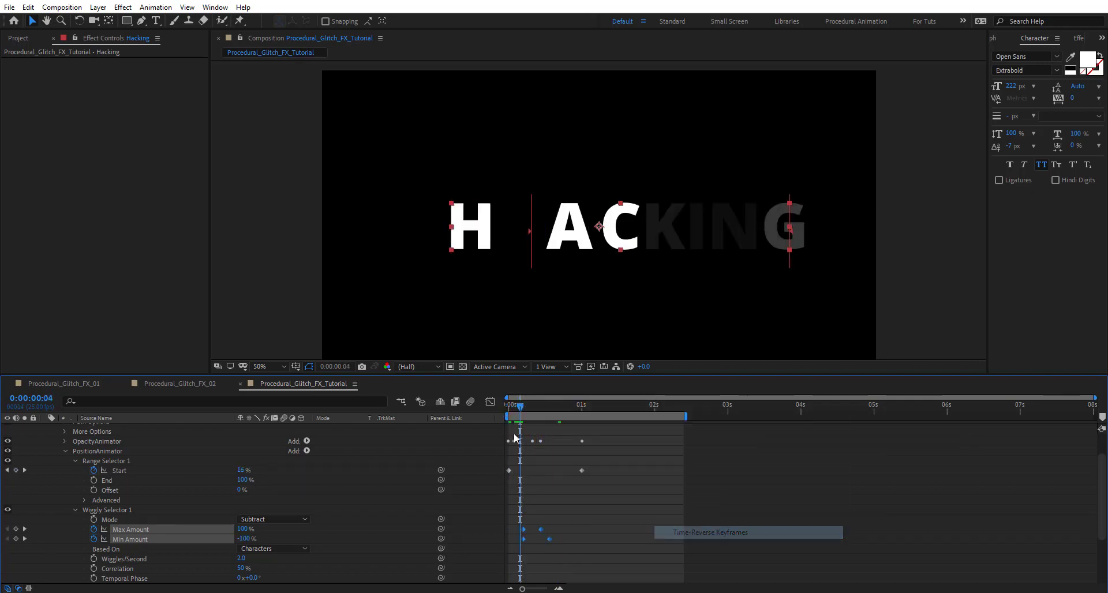
{"action": "left_click", "coordinate": [533, 408]}
{"action": "left_click_drag", "start_coordinate": [538, 407], "coordinate": [572, 446]}
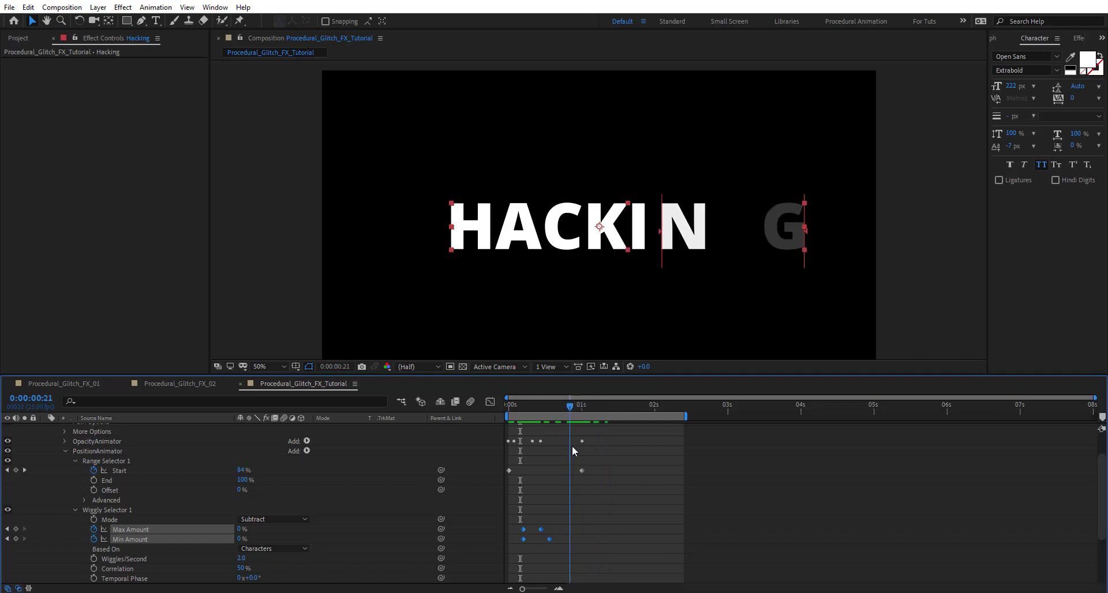
Add several varied Max Amount keyframes to PositionAnimator between about frames 13 and 17 and preview the animation from the start.
{"action": "left_click", "coordinate": [556, 506]}
{"action": "left_click", "coordinate": [563, 407]}
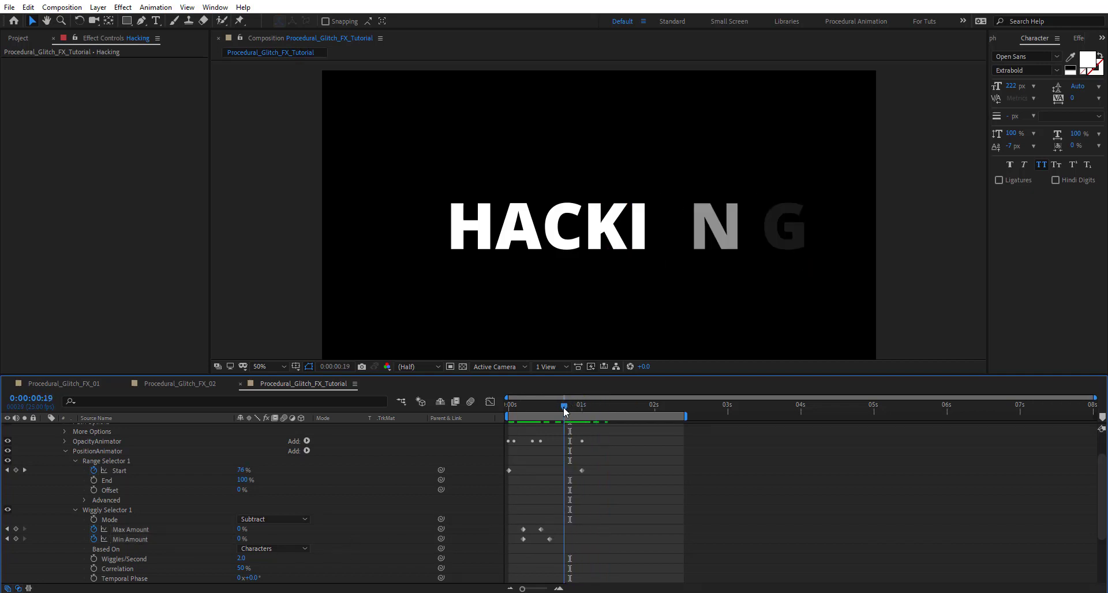
{"action": "left_click_drag", "start_coordinate": [239, 530], "coordinate": [230, 531]}
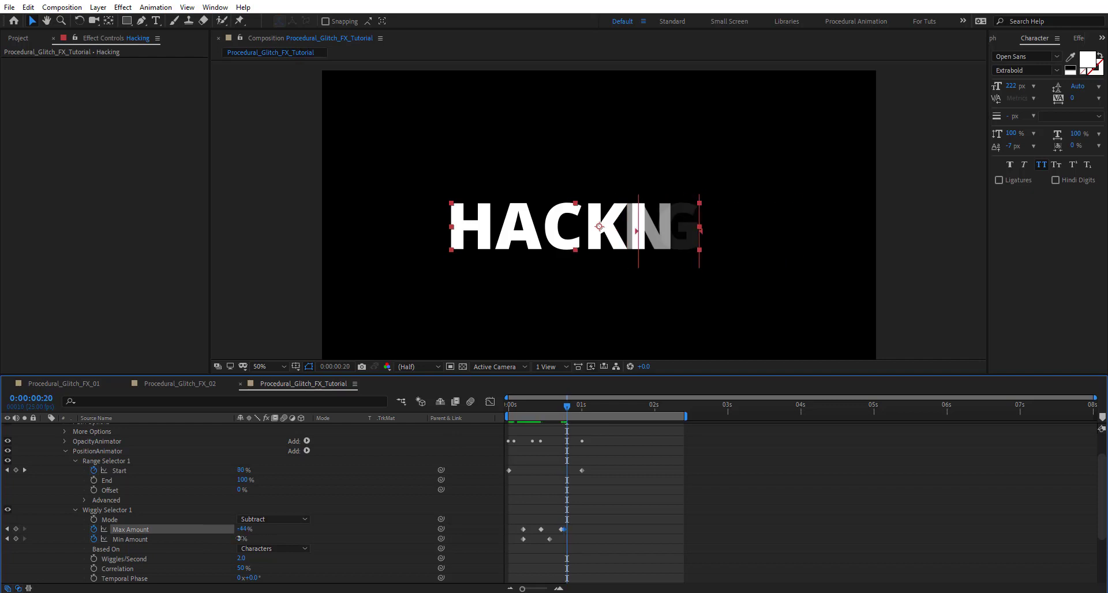
{"action": "key", "text": "Page_Down"}
{"action": "key", "text": "Page_Down"}
{"action": "key", "text": "Page_Down"}
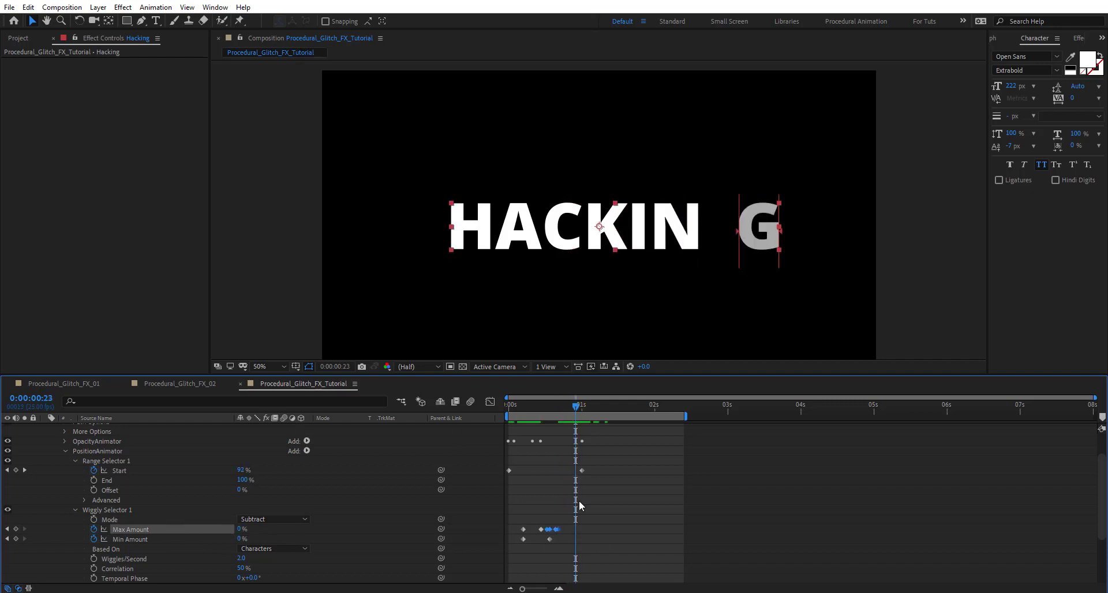
{"action": "left_click", "coordinate": [580, 505]}
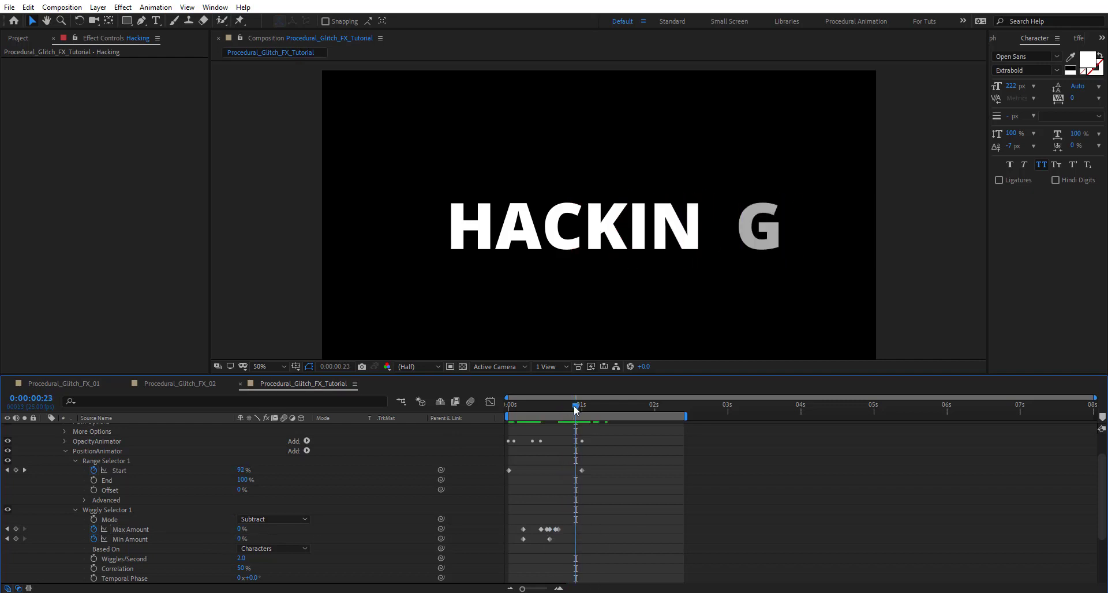
{"action": "left_click_drag", "start_coordinate": [575, 410], "coordinate": [410, 403]}
{"action": "key", "text": "space"}
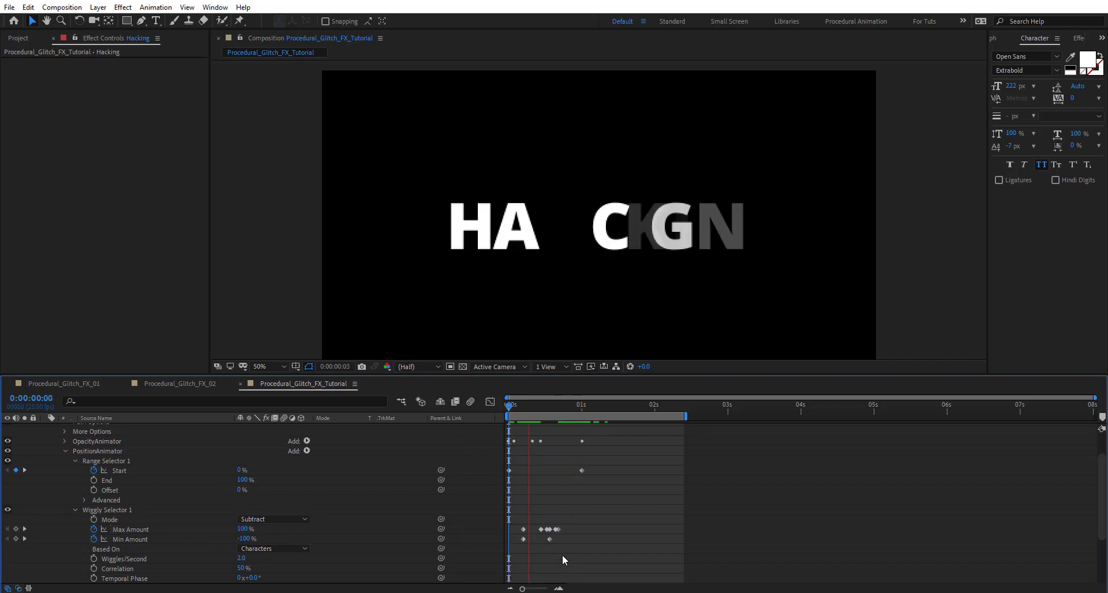
{"action": "key", "text": "space"}
Shift the Glitch 02 audio layer earlier so it starts at about 0:00:01:04, and play back the result.
{"action": "scroll", "coordinate": [562, 555], "scroll_direction": "down", "scroll_amount": 3}
{"action": "left_click_drag", "start_coordinate": [642, 570], "coordinate": [620, 570]}
{"action": "left_click", "coordinate": [590, 407]}
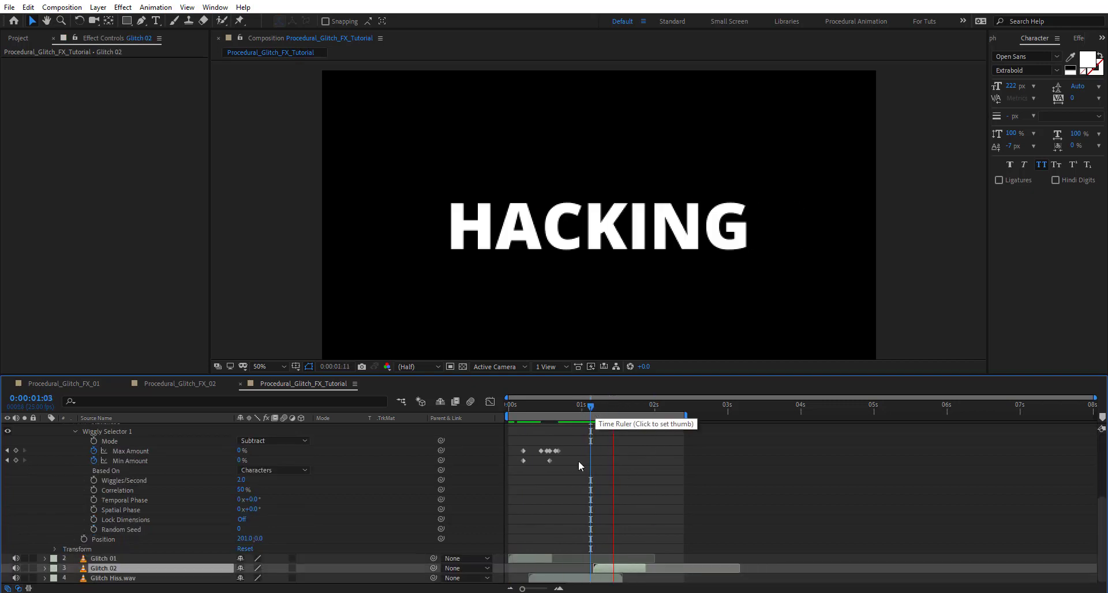
{"action": "scroll", "coordinate": [578, 460], "scroll_direction": "up", "scroll_amount": 5}
{"action": "left_click", "coordinate": [563, 427]}
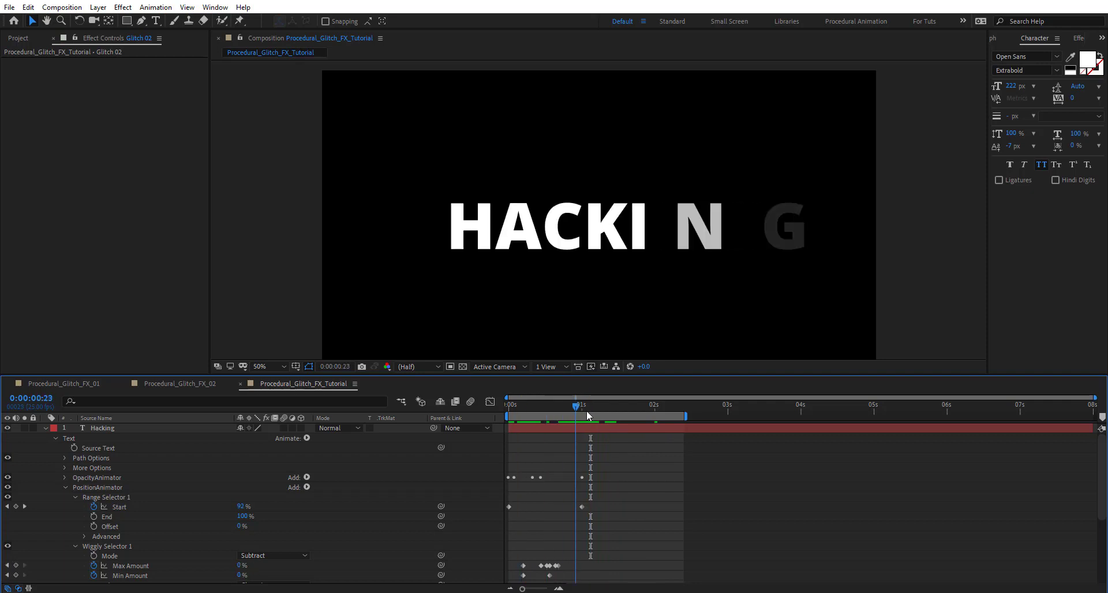
{"action": "key", "text": "space"}
{"action": "left_click", "coordinate": [540, 410]}
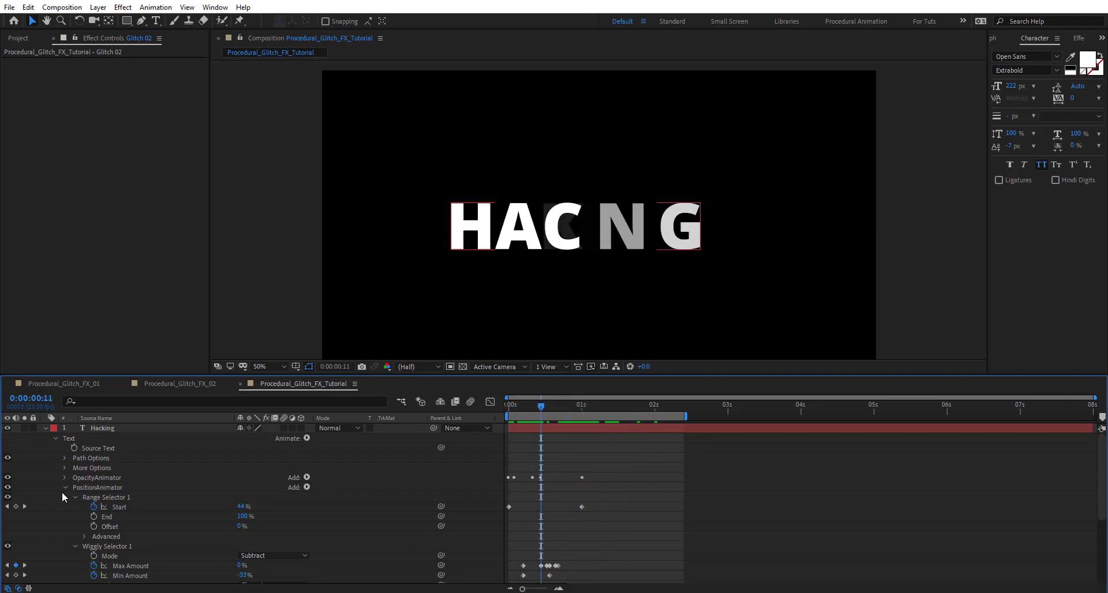
Duplicate PositionAnimator with its keyframes and rename the copy ScaleAnimator.
{"action": "scroll", "coordinate": [69, 493], "scroll_direction": "down", "scroll_amount": 3}
{"action": "scroll", "coordinate": [132, 500], "scroll_direction": "up", "scroll_amount": 3}
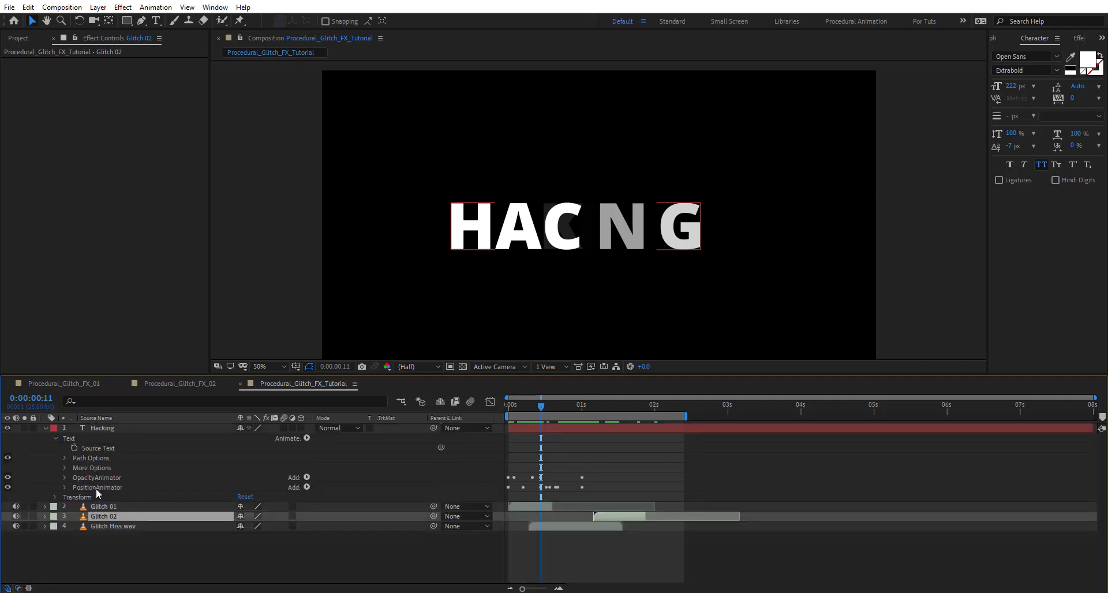
{"action": "left_click", "coordinate": [95, 488]}
{"action": "key", "text": "ctrl+d"}
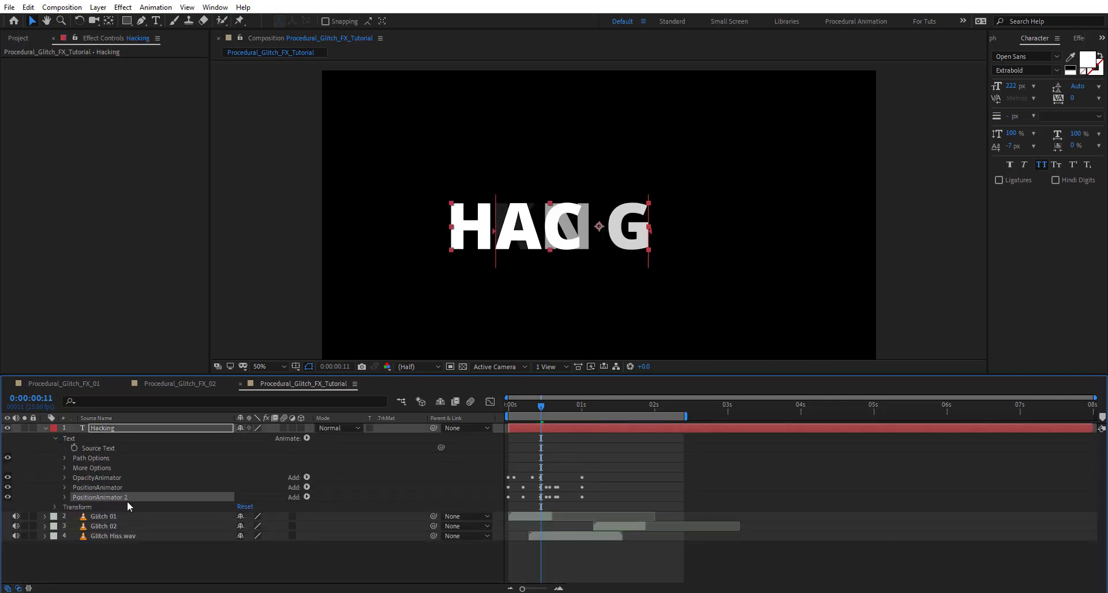
{"action": "key", "text": "Return"}
{"action": "key", "text": "Right"}
{"action": "key", "text": "BackSpace"}
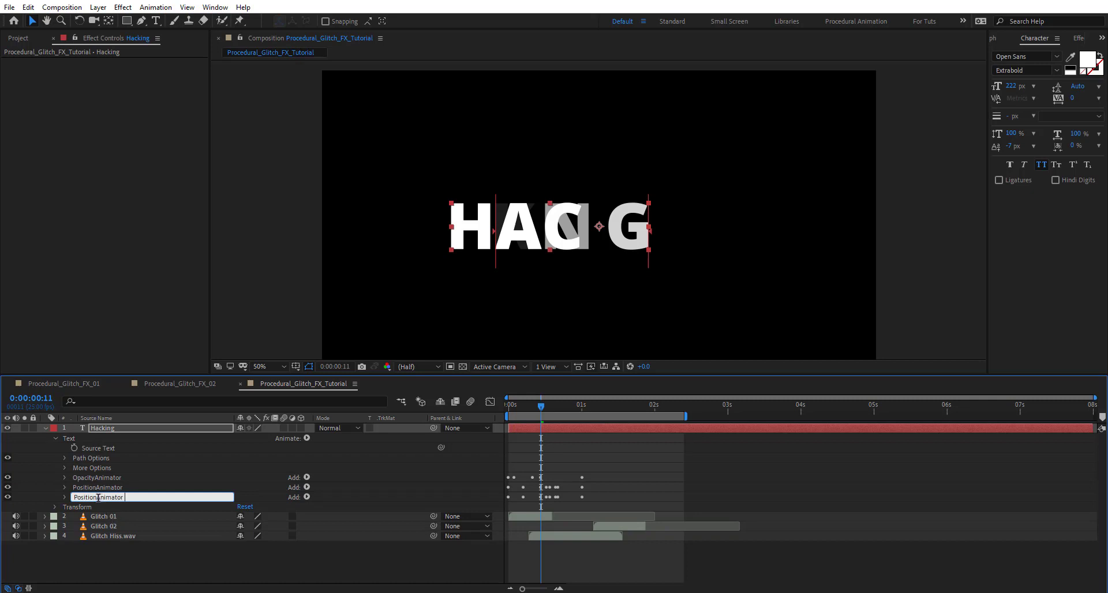
{"action": "left_click_drag", "start_coordinate": [98, 497], "coordinate": [24, 492]}
{"action": "type", "text": "Scale"}
{"action": "key", "text": "Return"}
Delete ScaleAnimator's Position property and Wiggly Selector, and add a Scale property to it.
{"action": "left_click", "coordinate": [64, 497]}
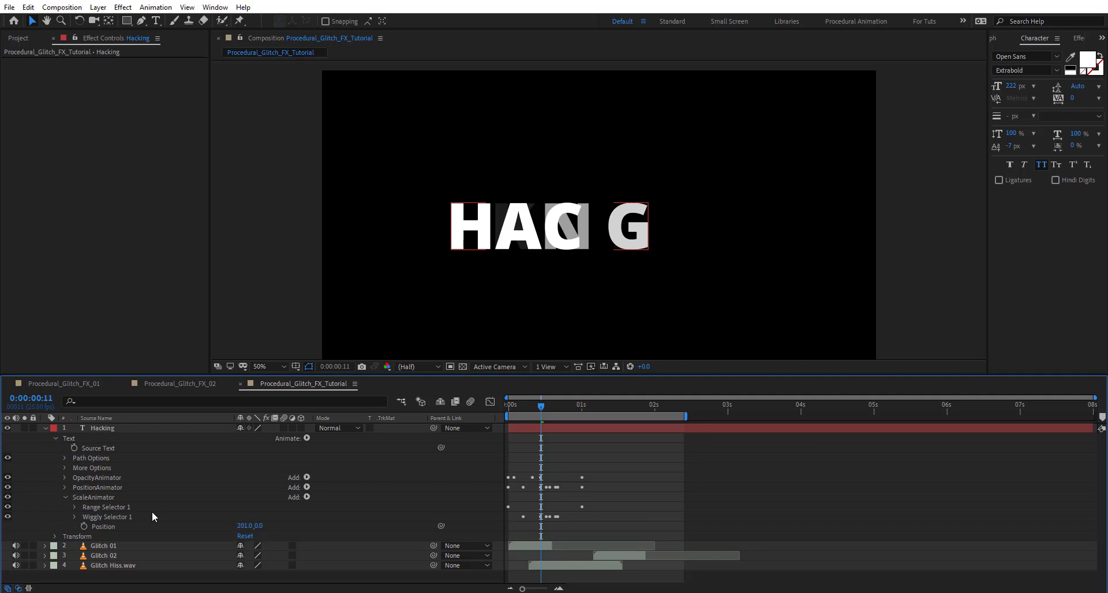
{"action": "left_click", "coordinate": [99, 526]}
{"action": "key", "text": "Delete"}
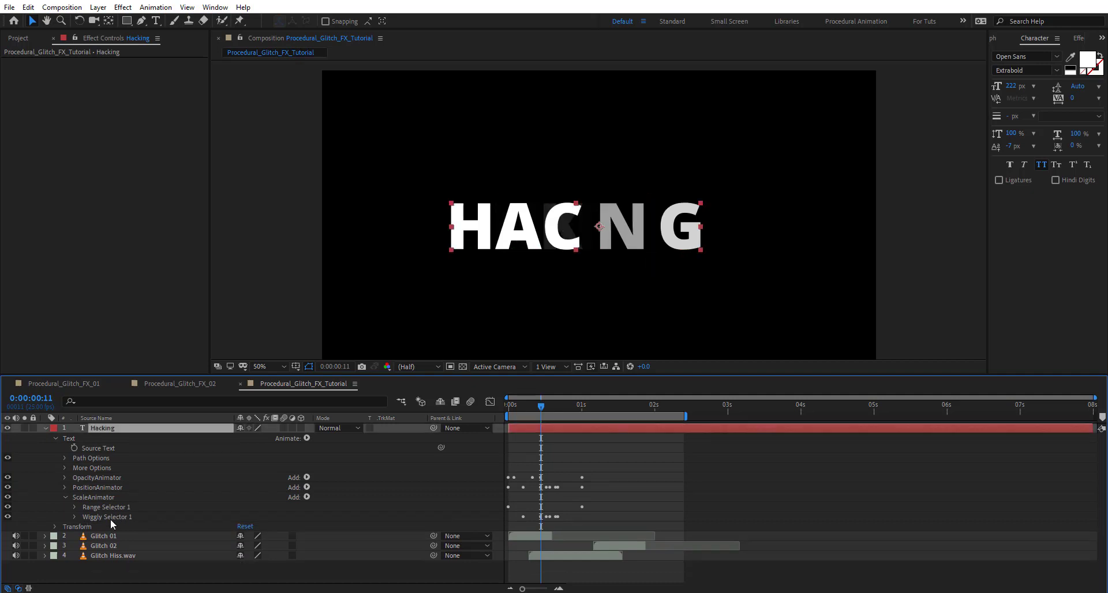
{"action": "left_click", "coordinate": [110, 518]}
{"action": "key", "text": "Delete"}
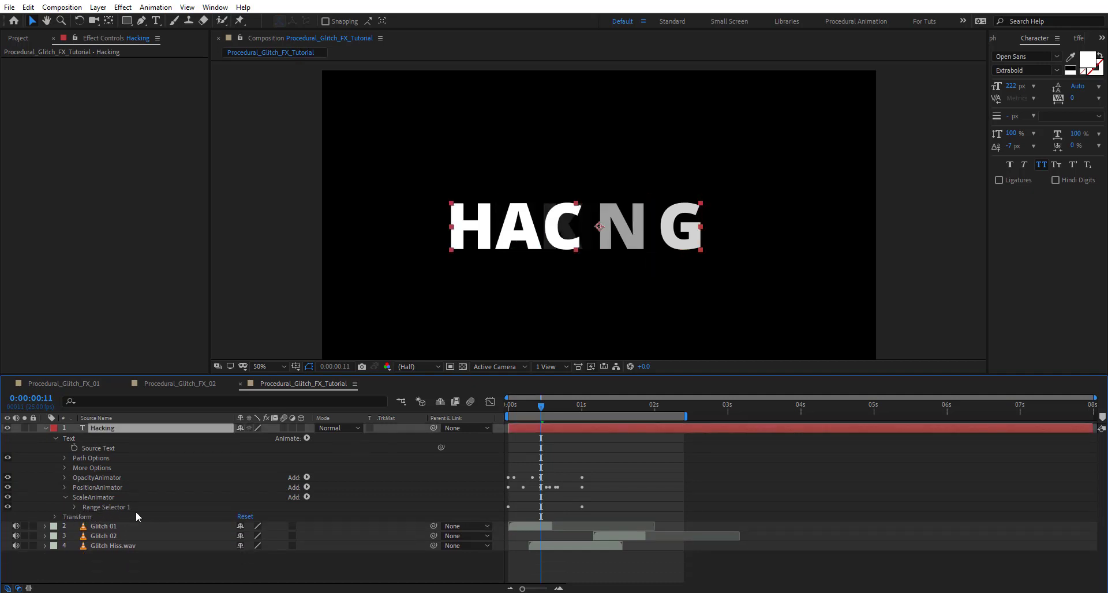
{"action": "left_click", "coordinate": [306, 496]}
{"action": "mouse_move", "coordinate": [358, 502]}
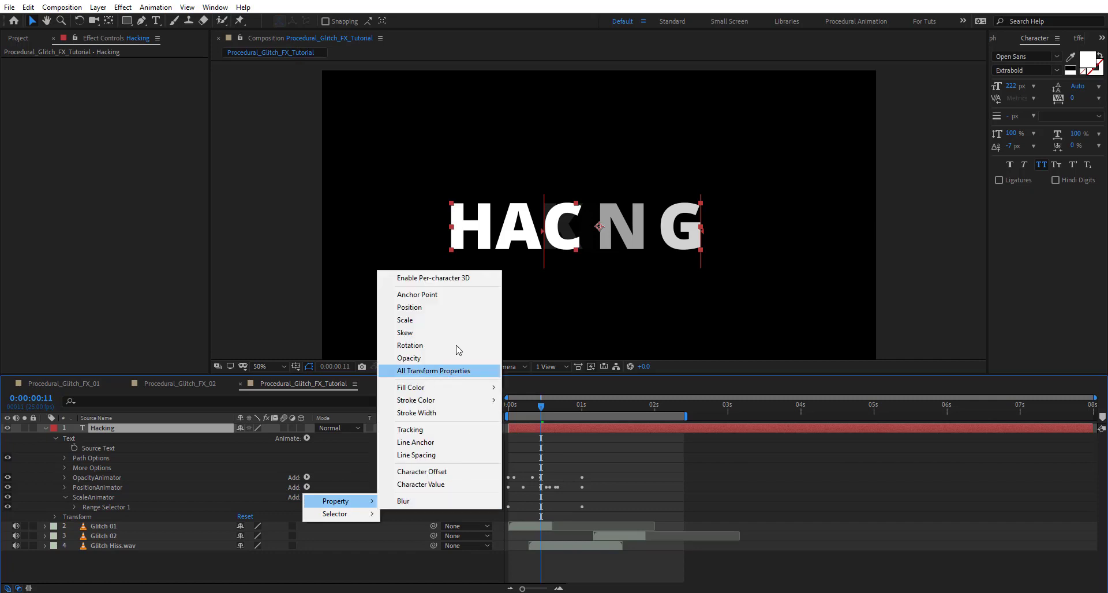
{"action": "left_click", "coordinate": [453, 320]}
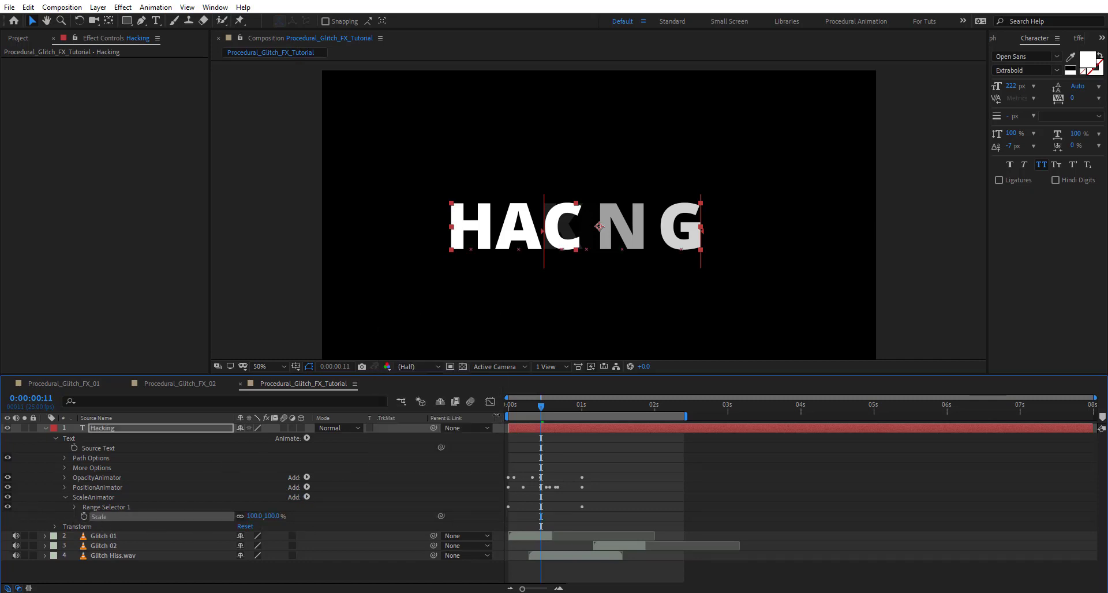
Remove the Start keyframes from ScaleAnimator's Range Selector with the playhead at frame 0.
{"action": "left_click_drag", "start_coordinate": [523, 406], "coordinate": [508, 406]}
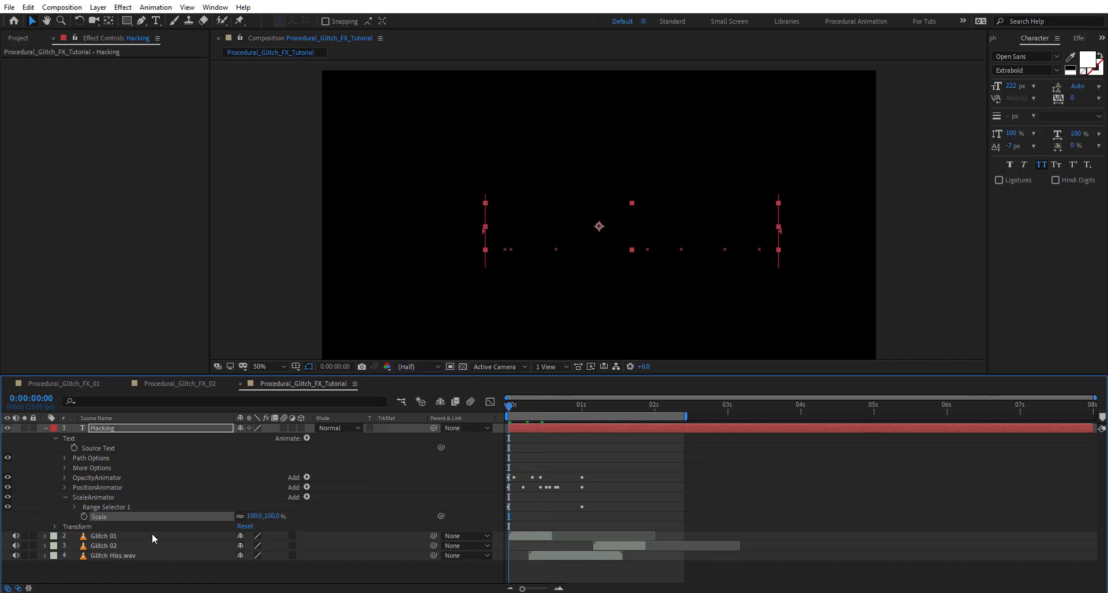
{"action": "left_click", "coordinate": [73, 508]}
{"action": "left_click", "coordinate": [107, 517]}
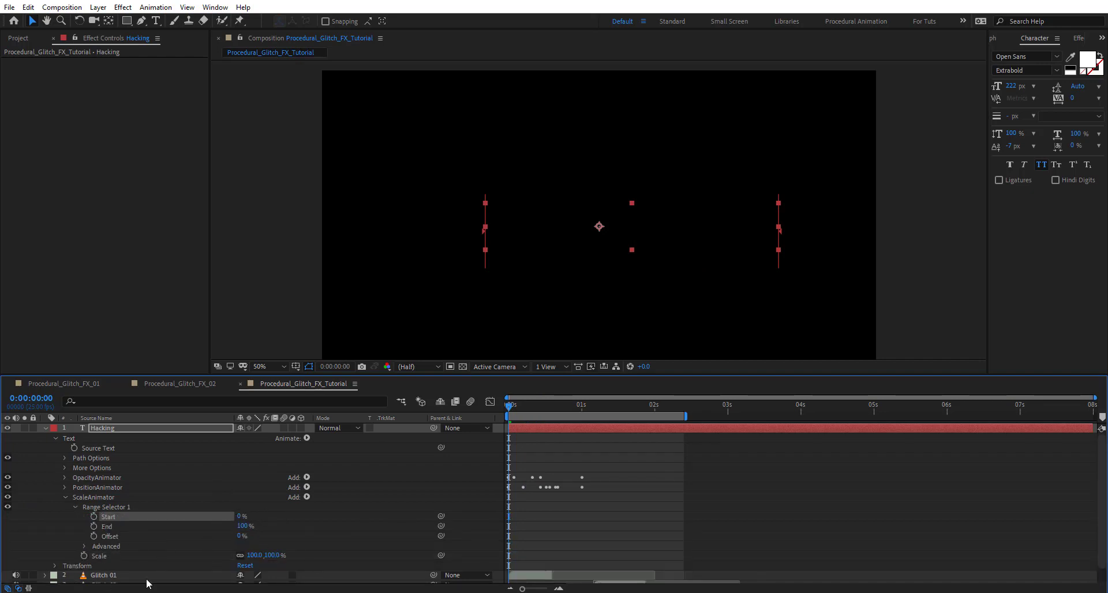
Keyframe ScaleAnimator's Range Selector Offset at -100% on frame 0, about -32% on frame 20 and 100% at one second.
{"action": "left_click_drag", "start_coordinate": [237, 537], "coordinate": [113, 536]}
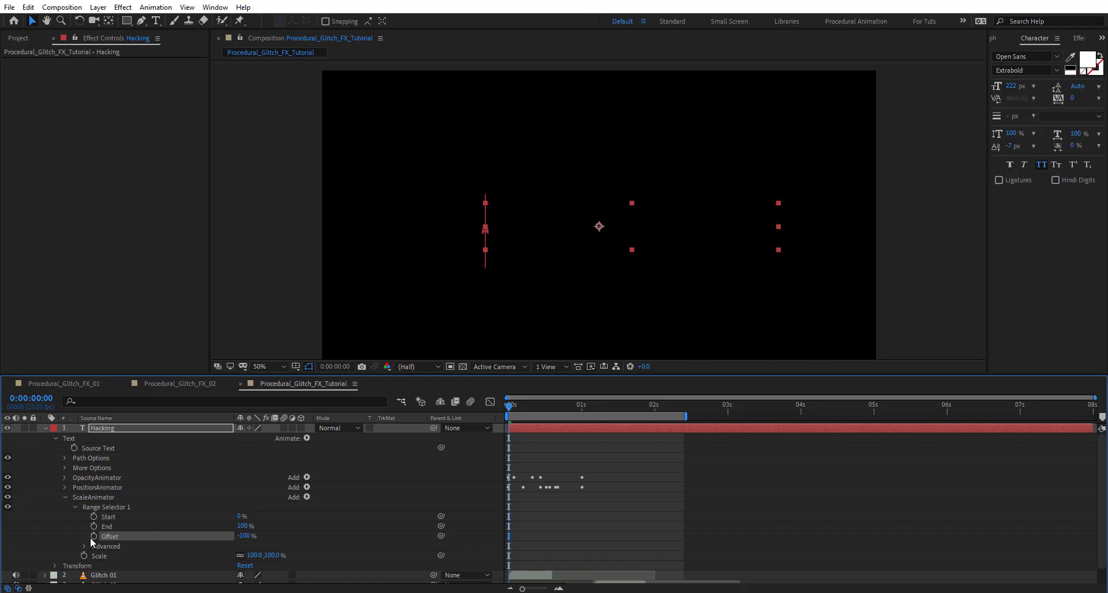
{"action": "left_click", "coordinate": [91, 536]}
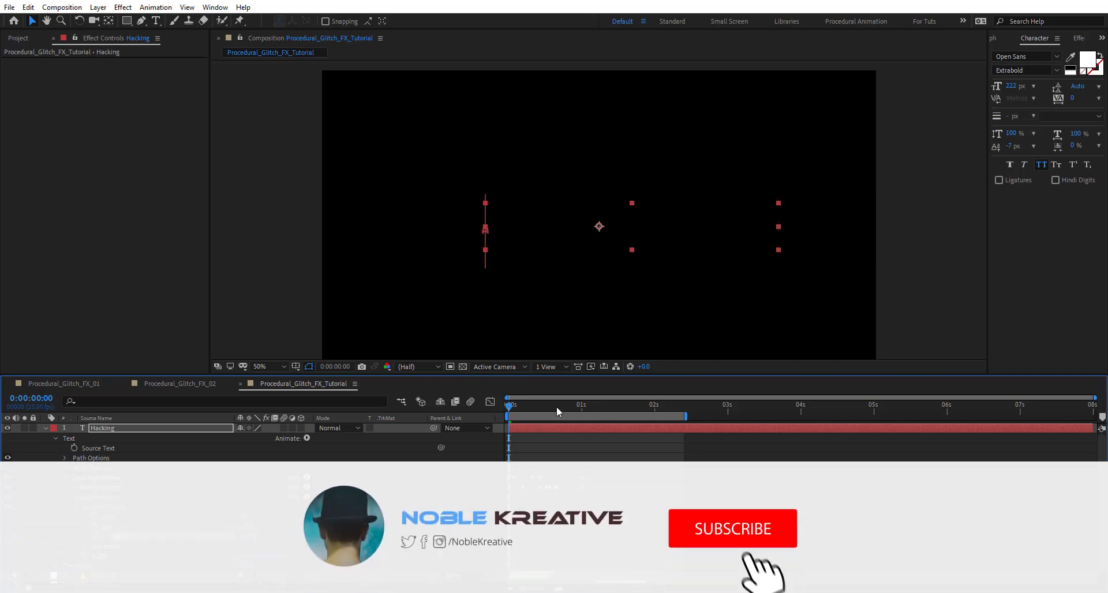
{"action": "left_click", "coordinate": [582, 407]}
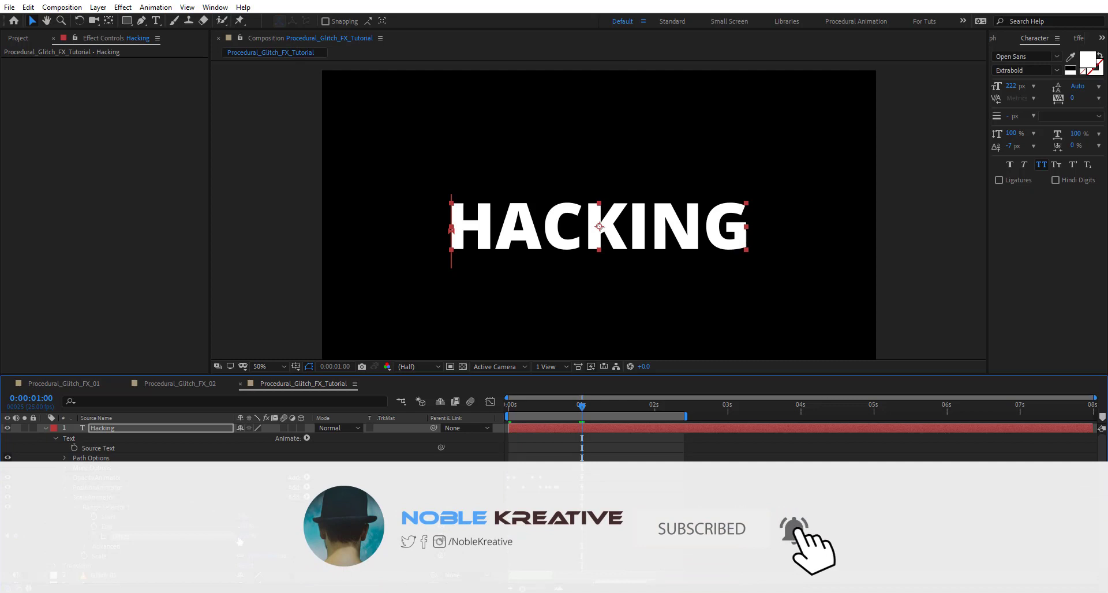
{"action": "left_click_drag", "start_coordinate": [245, 536], "coordinate": [385, 535]}
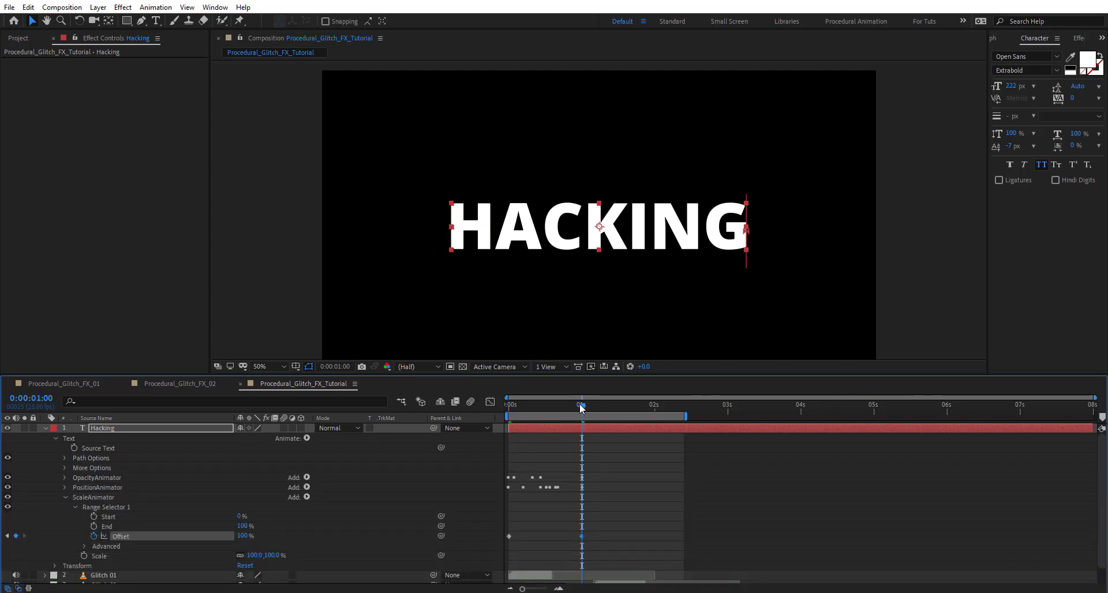
{"action": "left_click_drag", "start_coordinate": [579, 403], "coordinate": [567, 404]}
{"action": "left_click_drag", "start_coordinate": [242, 536], "coordinate": [182, 535]}
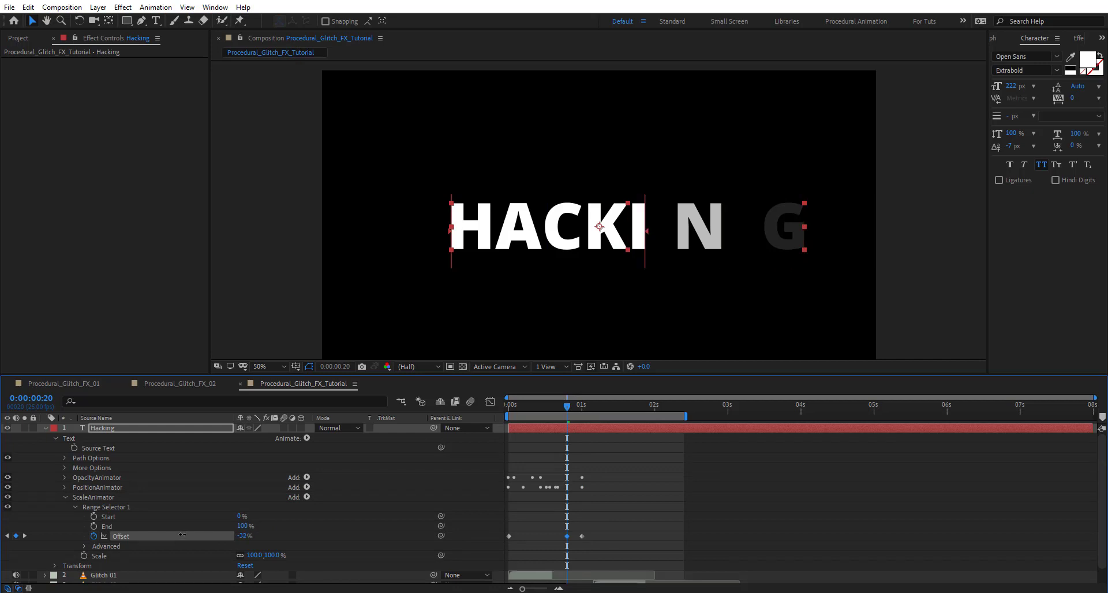
Set ScaleAnimator's Scale to 0.0, 0.0% with the playhead at frame 18.
{"action": "left_click_drag", "start_coordinate": [566, 411], "coordinate": [560, 410]}
{"action": "left_click", "coordinate": [254, 555]}
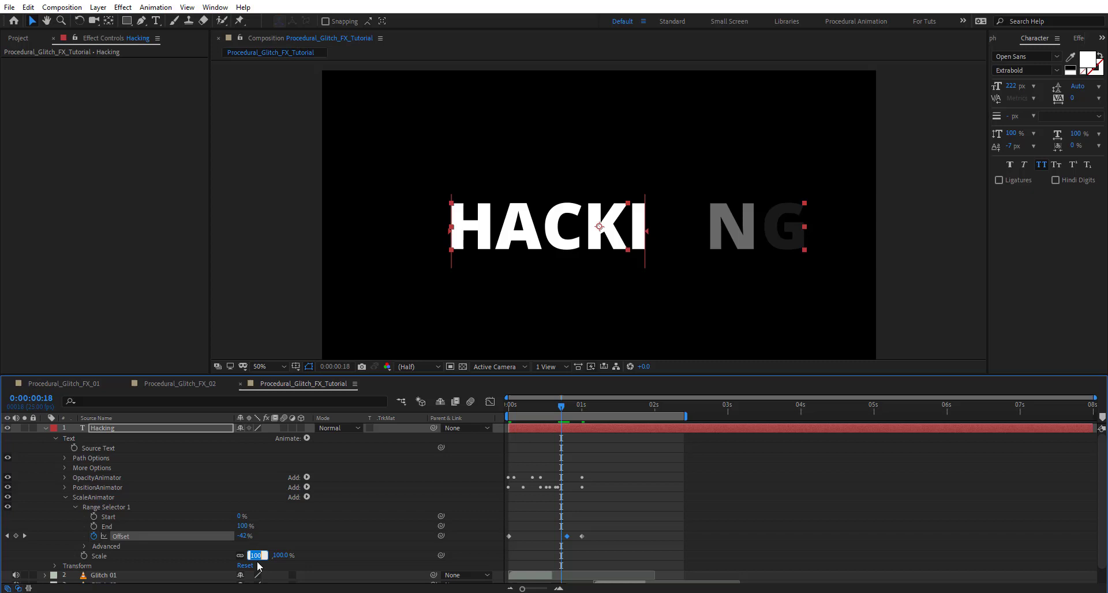
{"action": "type", "text": "0"}
{"action": "key", "text": "Return"}
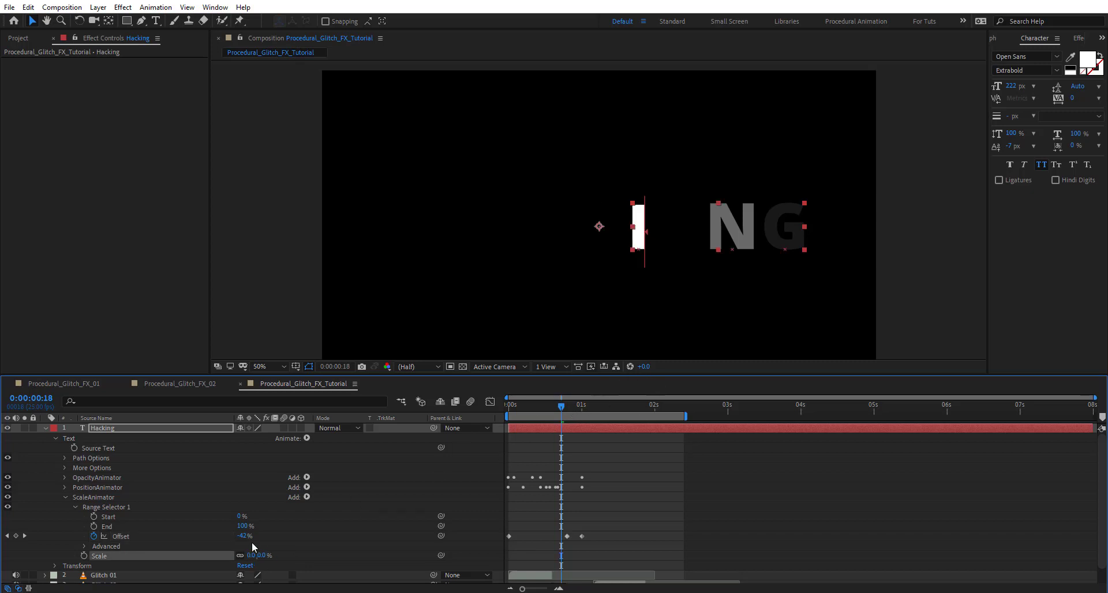
Add Offset keyframes of -40% at frame 18 and 29% at frame 15, and check the scaling in the timeline.
{"action": "left_click_drag", "start_coordinate": [247, 536], "coordinate": [472, 458]}
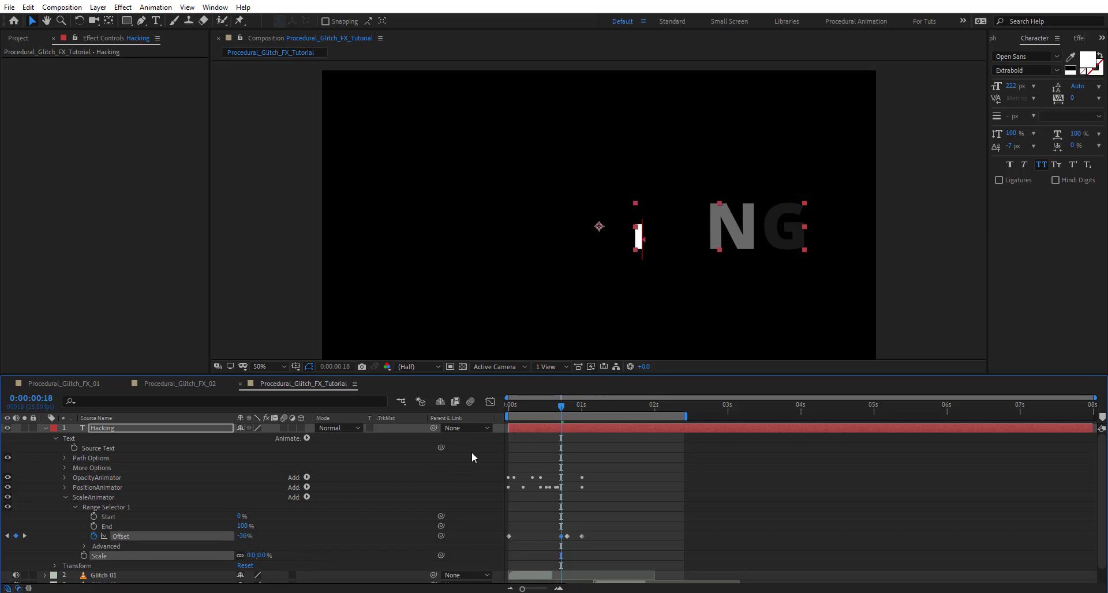
{"action": "left_click", "coordinate": [553, 406]}
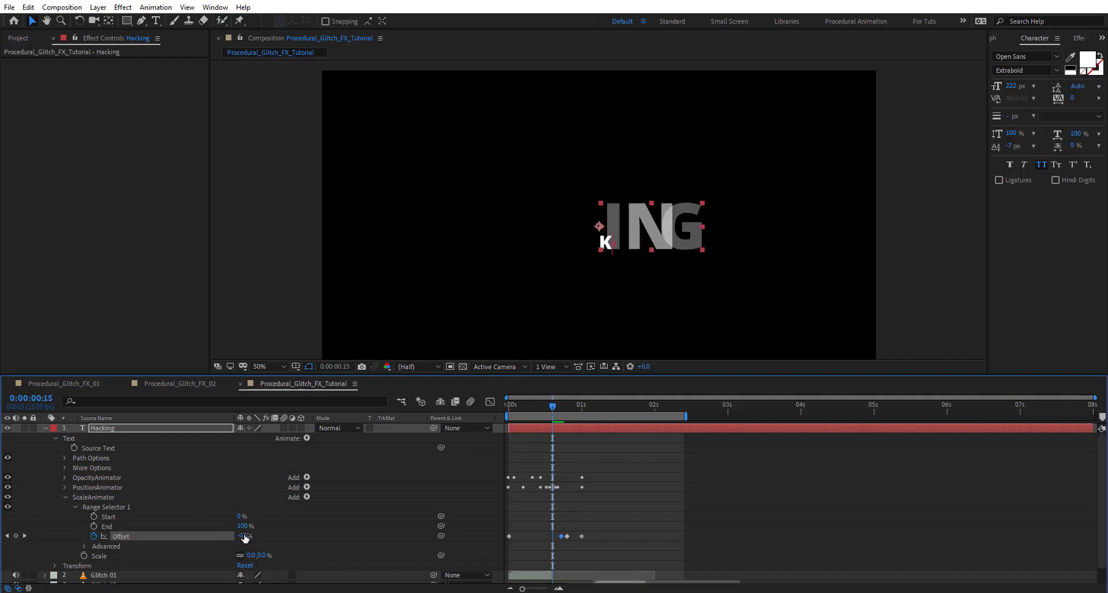
{"action": "left_click_drag", "start_coordinate": [245, 536], "coordinate": [281, 531]}
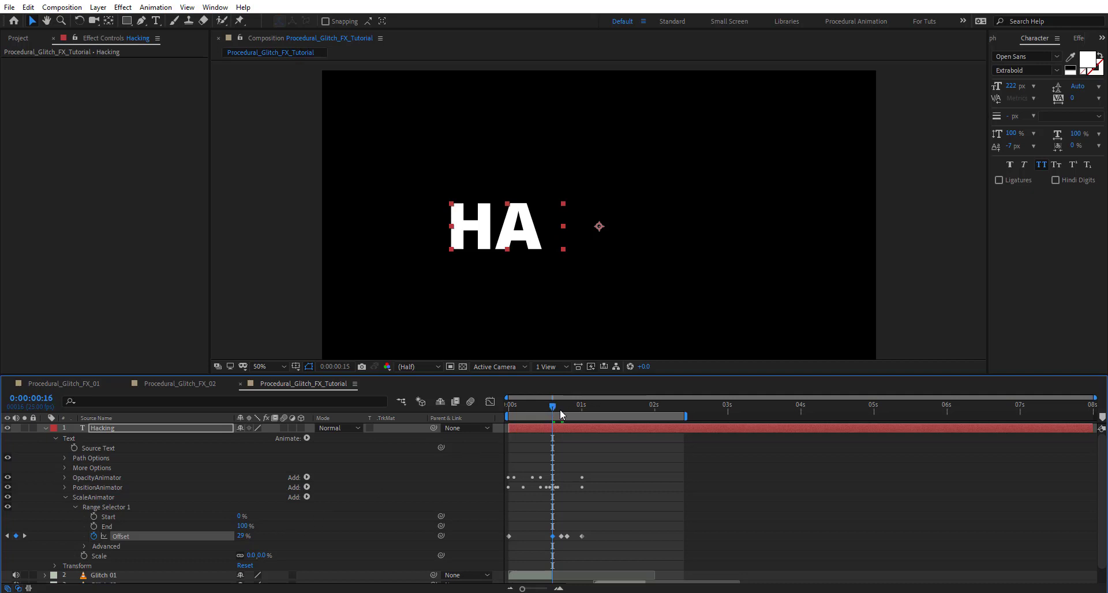
{"action": "mouse_move", "coordinate": [560, 410]}
{"action": "left_mouse_down"}
{"action": "mouse_move", "coordinate": [572, 412]}
{"action": "mouse_move", "coordinate": [483, 411]}
{"action": "mouse_move", "coordinate": [547, 423]}
{"action": "left_mouse_up"}
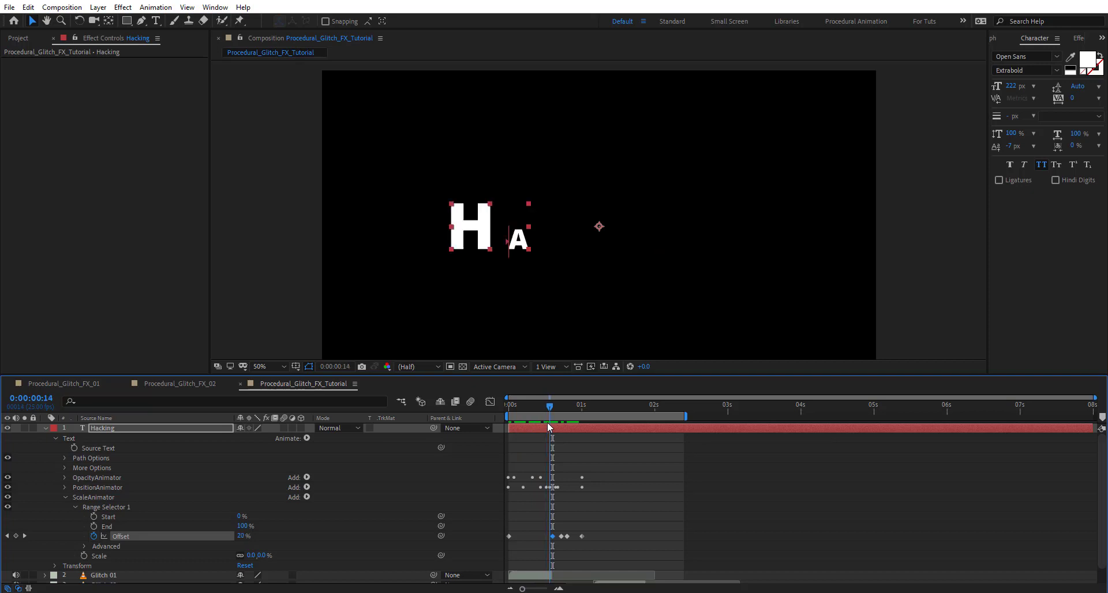
Set the Smoothness of ScaleAnimator's Range Selector to 0% and check the letter scaling around frame 15.
{"action": "left_click", "coordinate": [85, 546]}
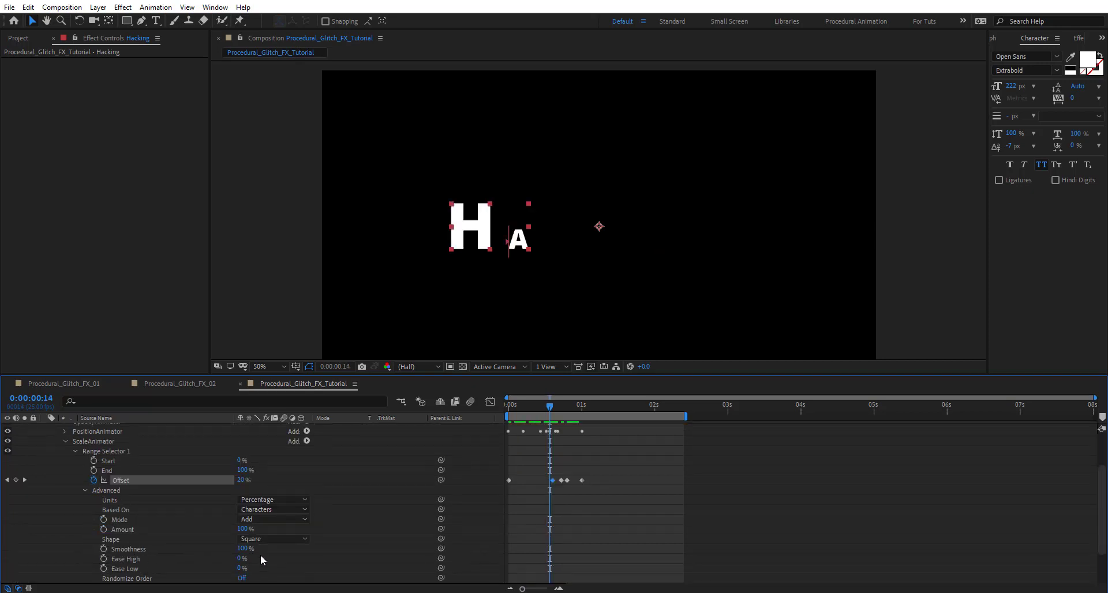
{"action": "left_click_drag", "start_coordinate": [244, 549], "coordinate": [106, 544]}
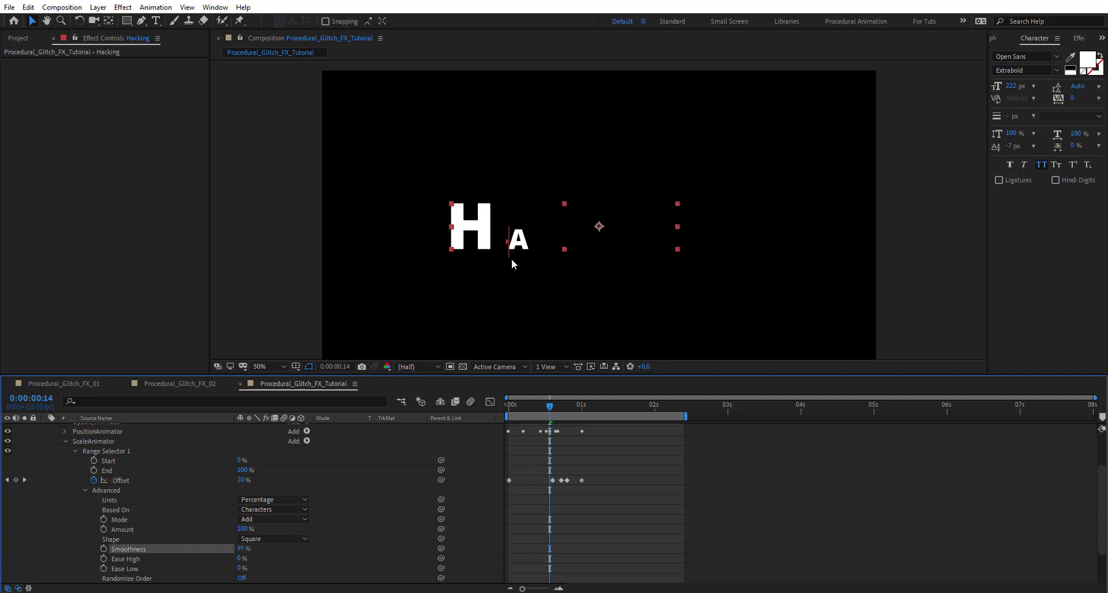
{"action": "mouse_move", "coordinate": [547, 402]}
{"action": "left_mouse_down"}
{"action": "mouse_move", "coordinate": [507, 404]}
{"action": "mouse_move", "coordinate": [551, 412]}
{"action": "left_mouse_up"}
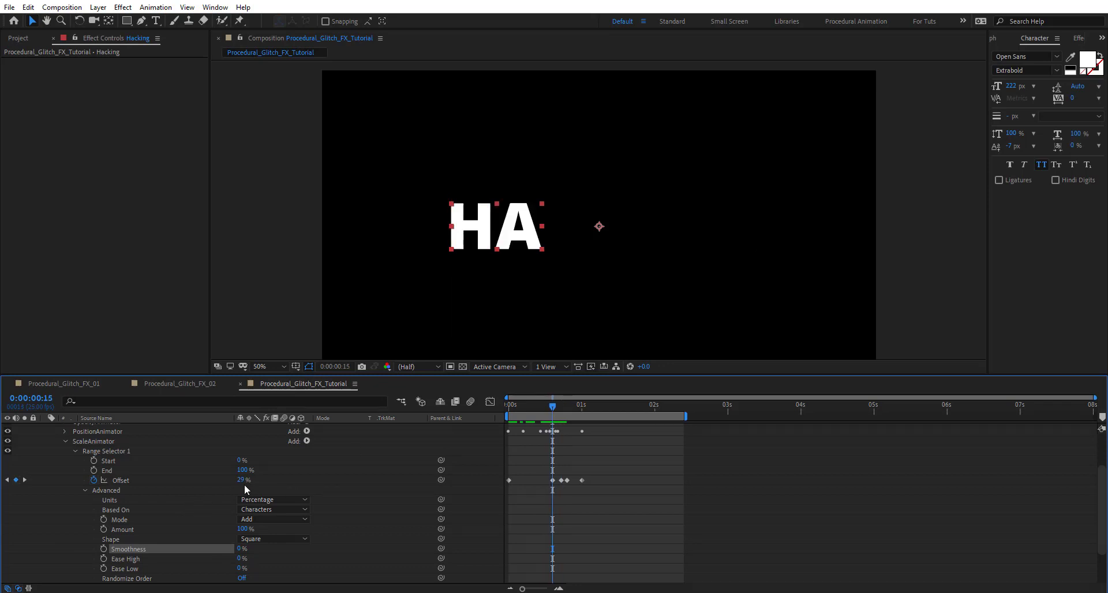
Raise ScaleAnimator's Offset at frame 15, shift all Offset keyframes after frame 0 one frame later, and preview the animation.
{"action": "left_click_drag", "start_coordinate": [241, 480], "coordinate": [348, 471]}
{"action": "left_click_drag", "start_coordinate": [594, 471], "coordinate": [563, 484]}
{"action": "key", "text": "space"}
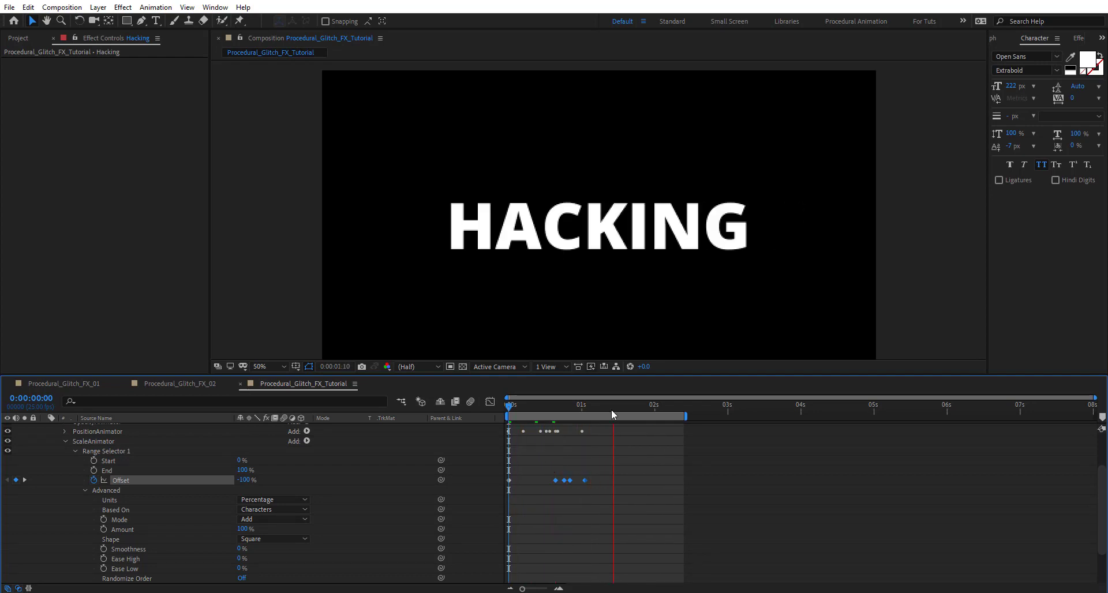
{"action": "left_click_drag", "start_coordinate": [611, 410], "coordinate": [575, 413]}
{"action": "scroll", "coordinate": [130, 490], "scroll_direction": "up", "scroll_amount": 2}
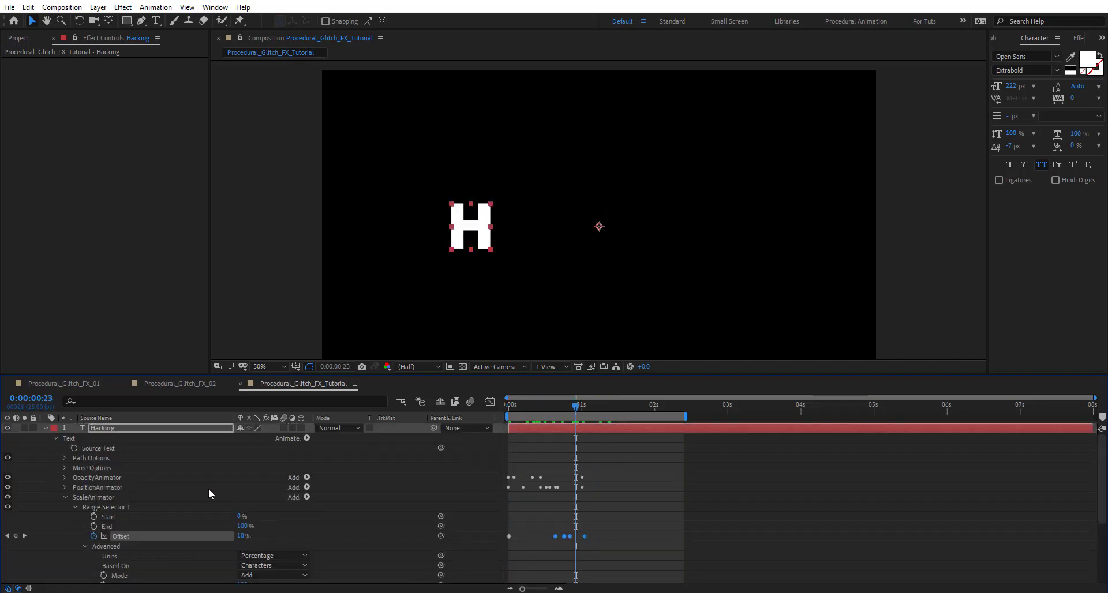
{"action": "left_click", "coordinate": [550, 406]}
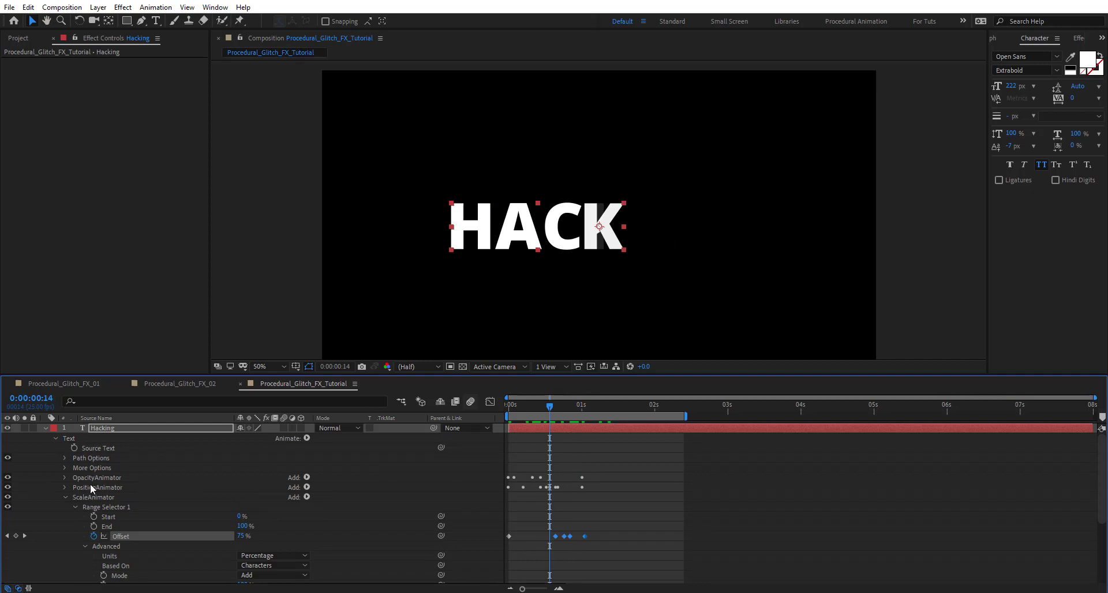
Collapse ScaleAnimator and apply the Minimax effect to the Hacking layer with the playhead at frame 15.
{"action": "left_click", "coordinate": [65, 498]}
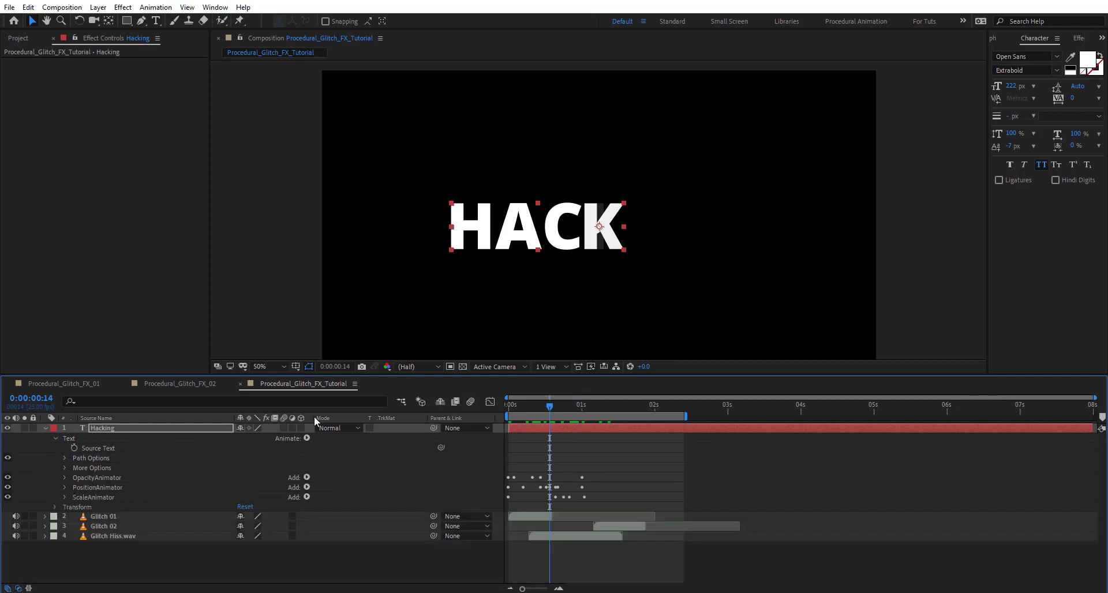
{"action": "left_click", "coordinate": [552, 411]}
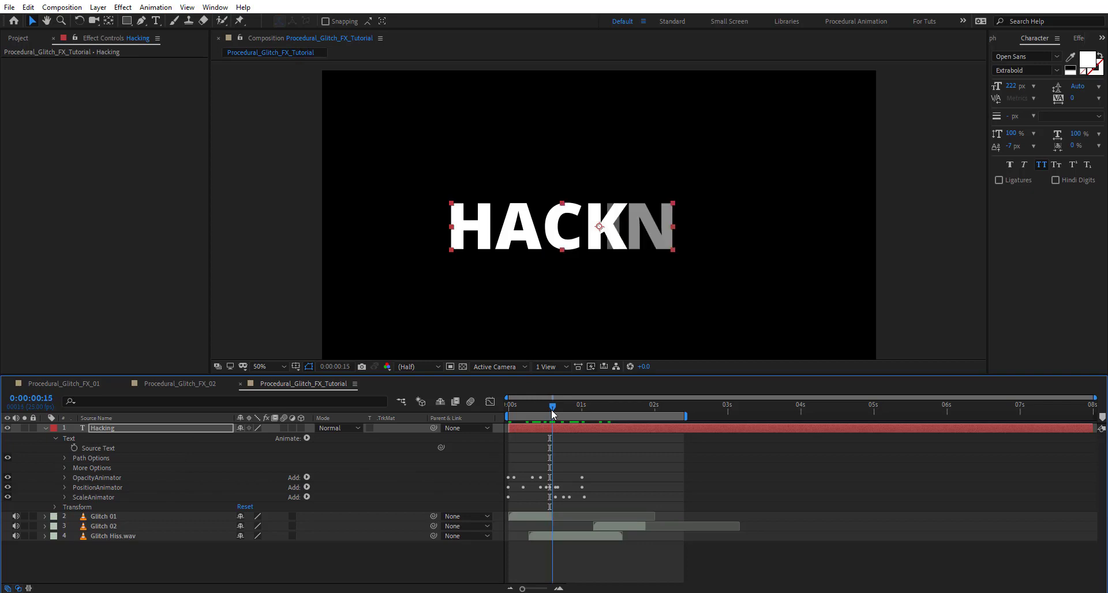
{"action": "key", "text": "ctrl+space"}
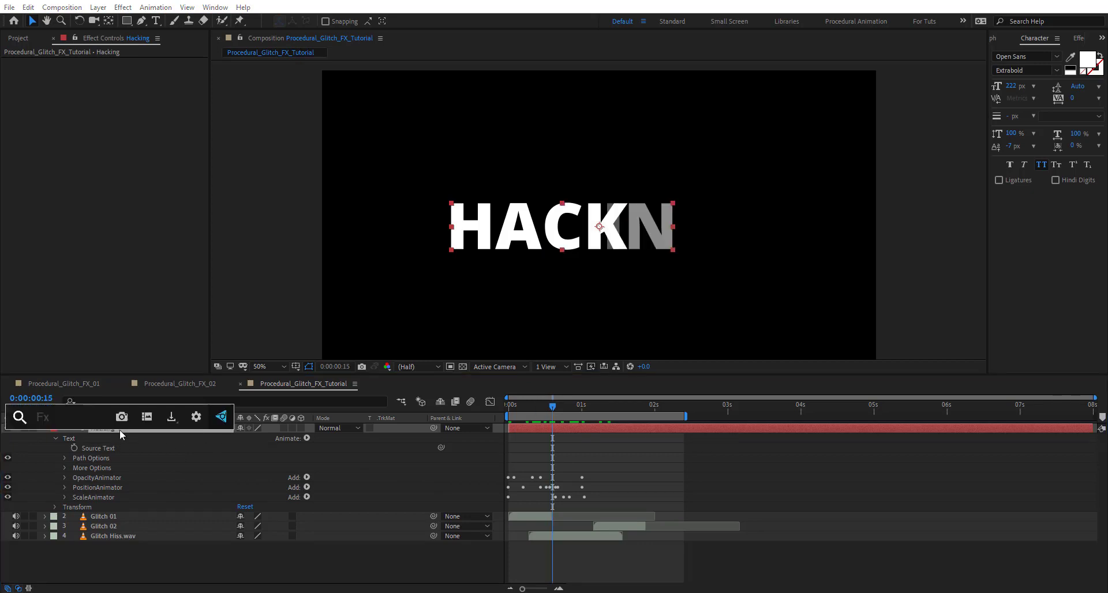
{"action": "type", "text": "mini"}
{"action": "key", "text": "Return"}
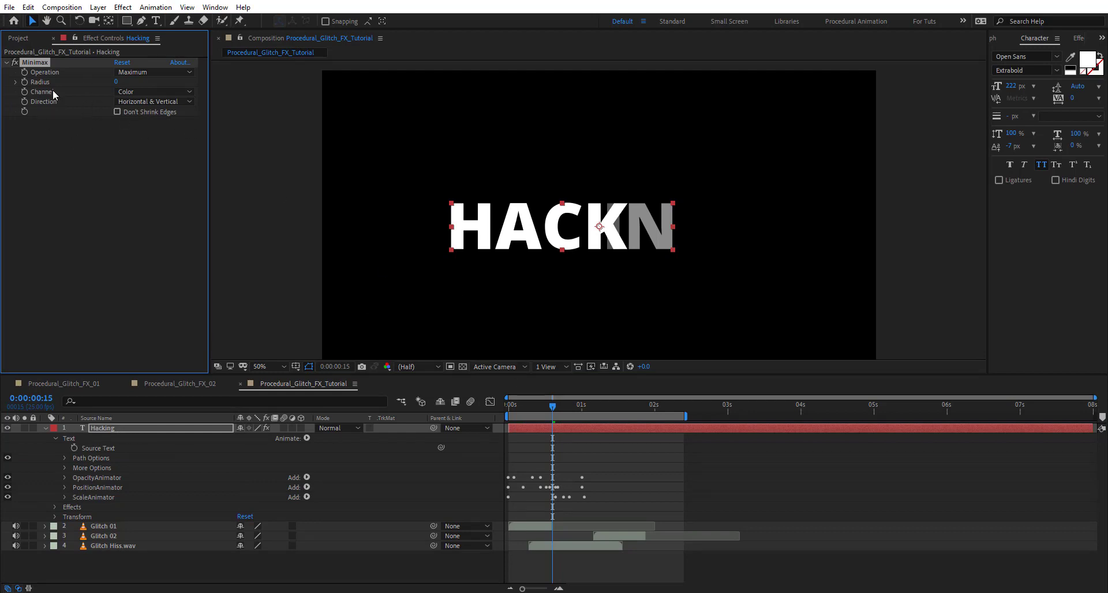
Set Minimax's Channel to Alpha and Color, Radius to 20 and Direction to Just Horizontal.
{"action": "left_click", "coordinate": [141, 91]}
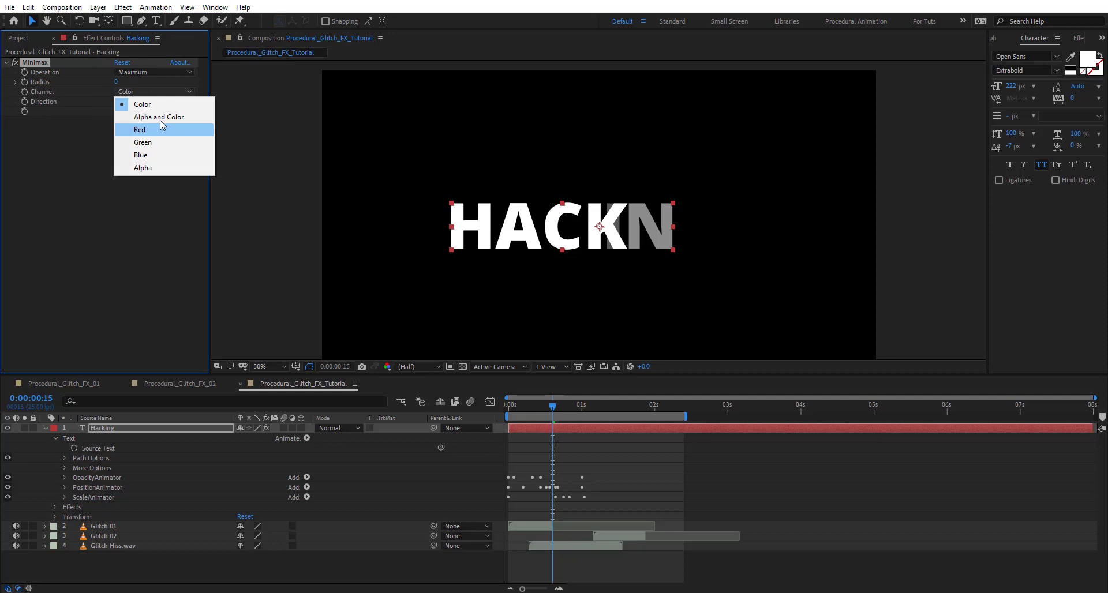
{"action": "left_click", "coordinate": [146, 119]}
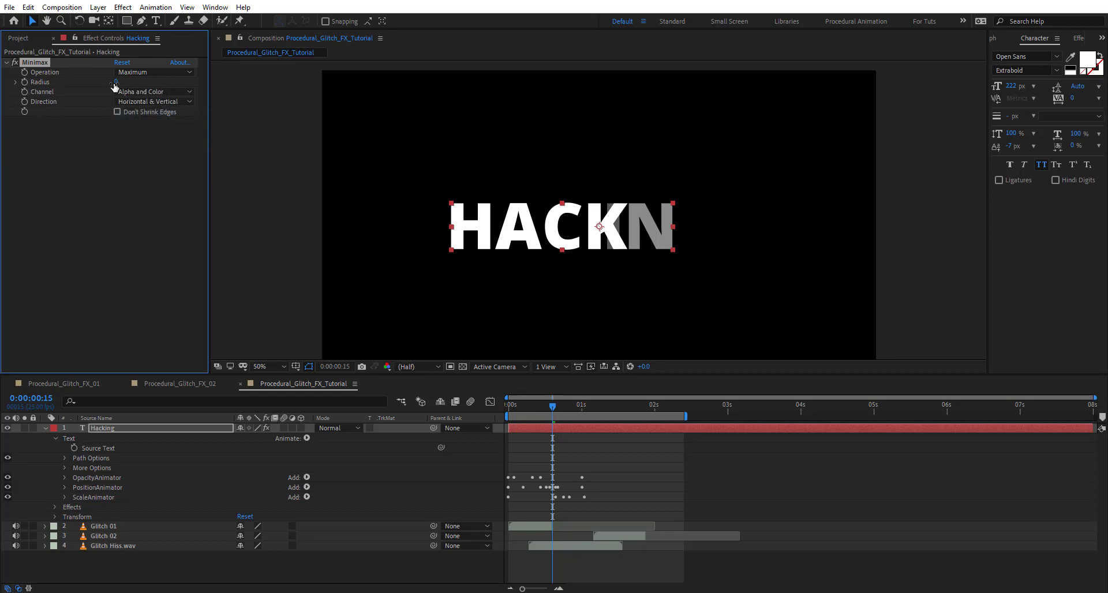
{"action": "left_click_drag", "start_coordinate": [120, 82], "coordinate": [127, 83]}
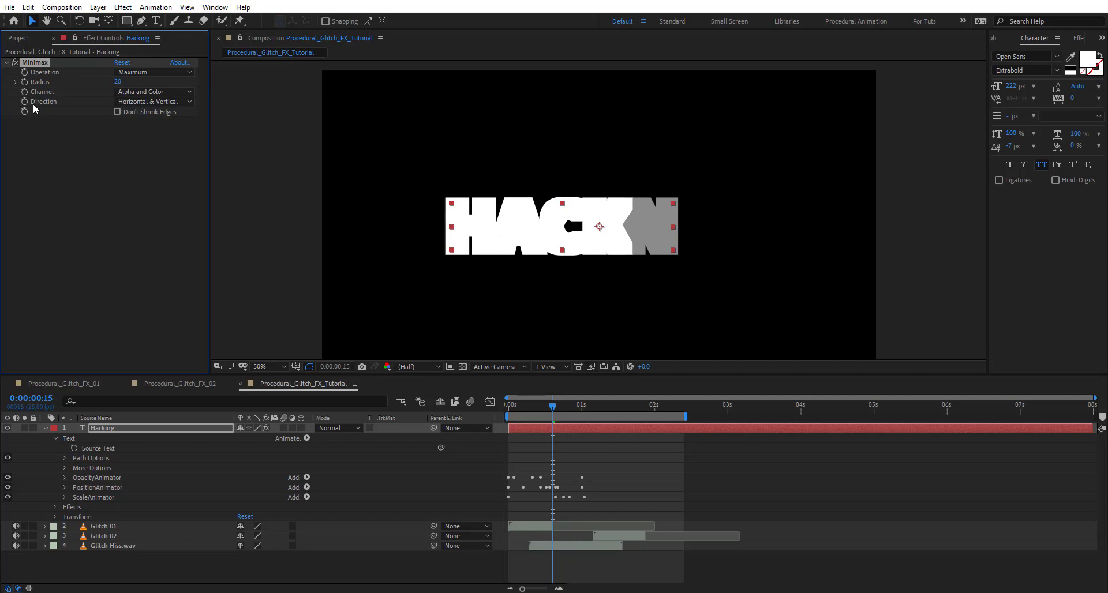
{"action": "left_click", "coordinate": [145, 102]}
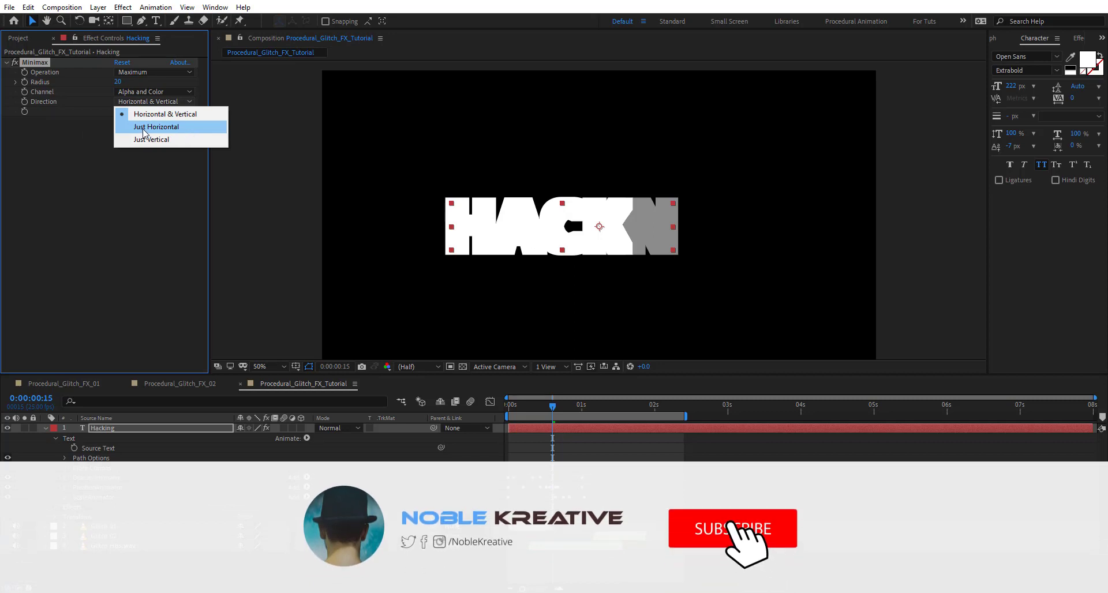
{"action": "left_click", "coordinate": [174, 128]}
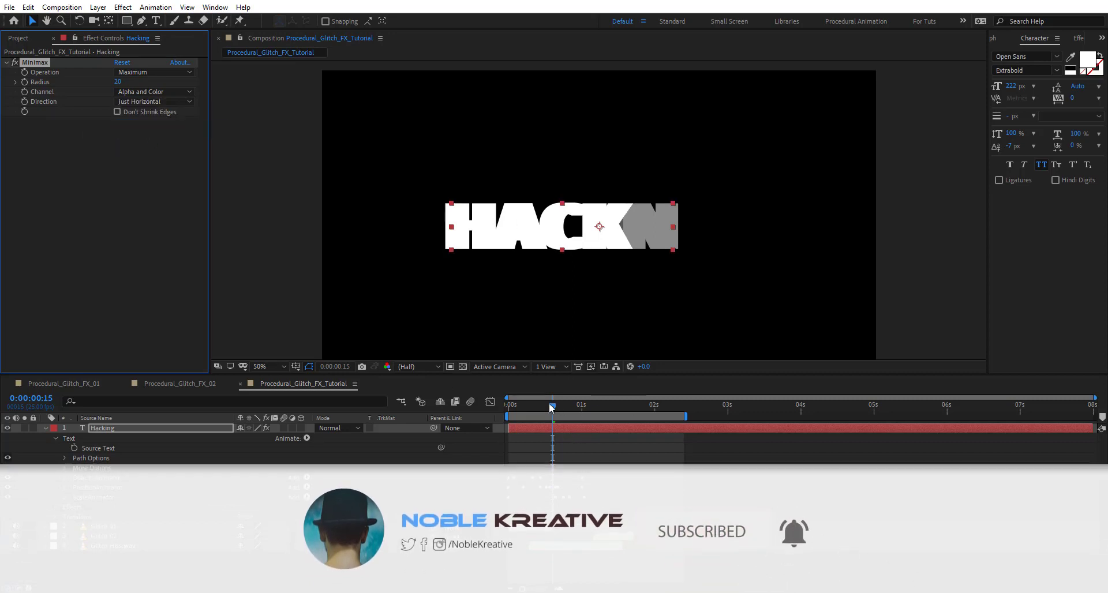
Set Minimax's Operation to Maximum Then Minimum with the playhead at frame 18.
{"action": "mouse_move", "coordinate": [552, 408]}
{"action": "left_mouse_down"}
{"action": "mouse_move", "coordinate": [534, 408]}
{"action": "mouse_move", "coordinate": [569, 410]}
{"action": "mouse_move", "coordinate": [552, 410]}
{"action": "left_mouse_up"}
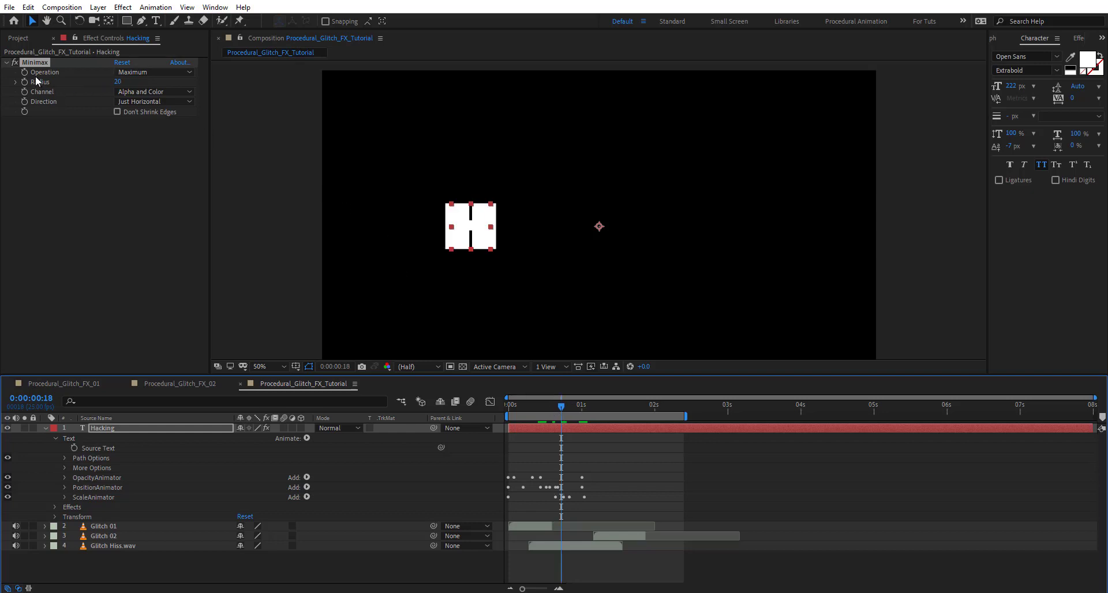
{"action": "left_click", "coordinate": [151, 72]}
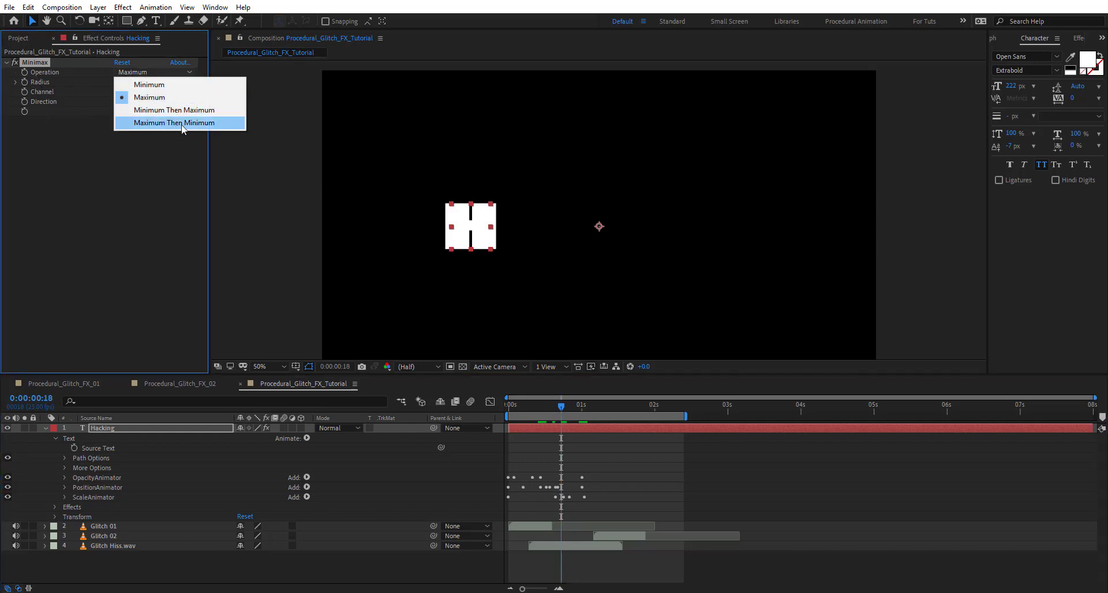
{"action": "left_click", "coordinate": [156, 124]}
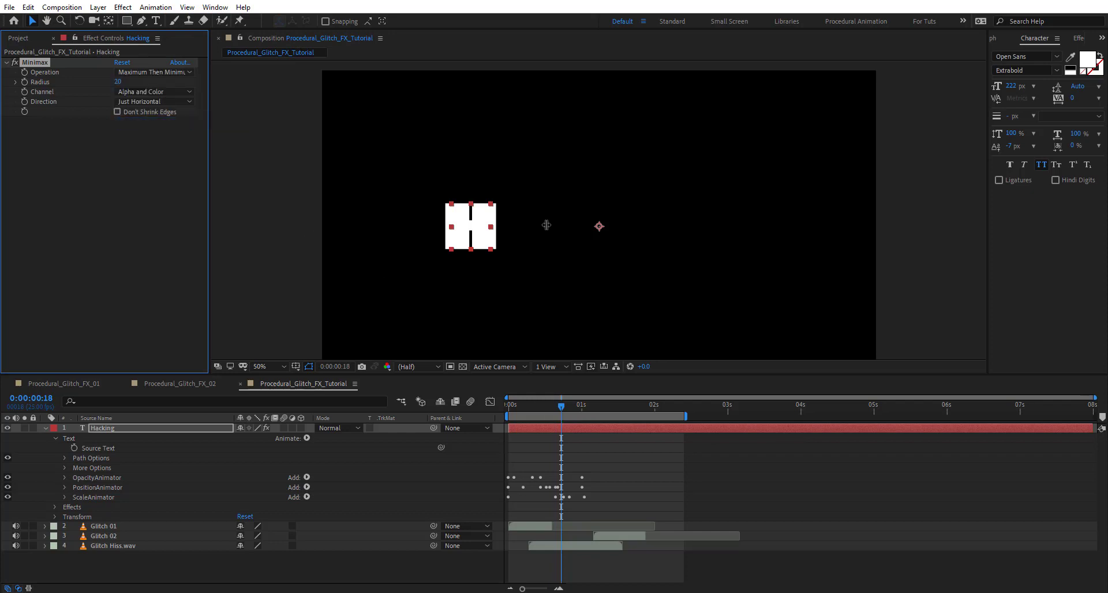
Keyframe Minimax's Radius at 20 on frame 2 and vary it every few frames, ending at 15 around frame 20.
{"action": "left_click_drag", "start_coordinate": [560, 410], "coordinate": [513, 427]}
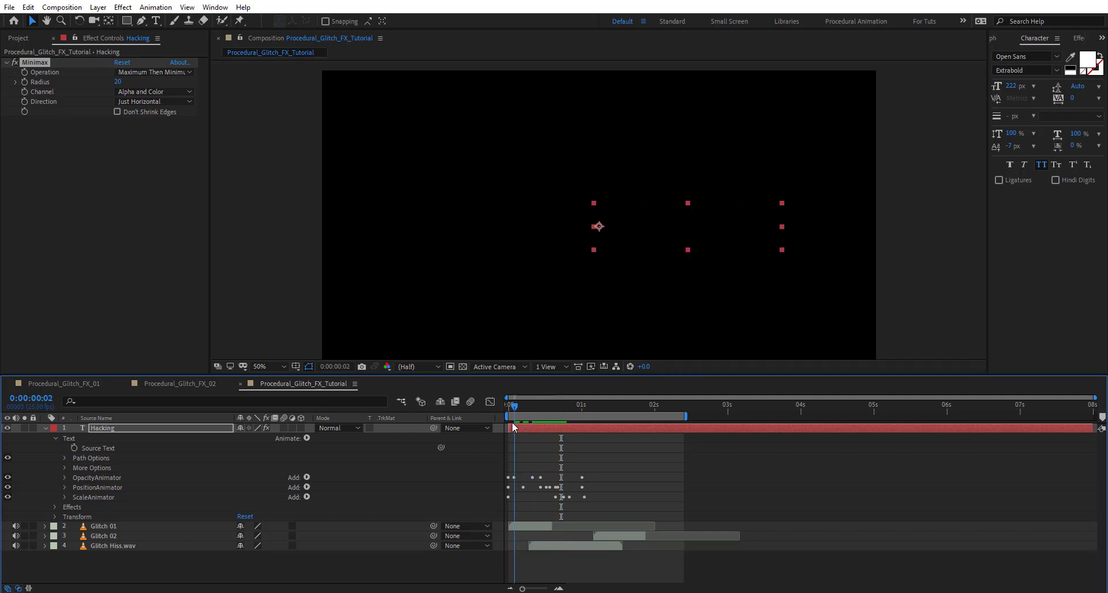
{"action": "left_click", "coordinate": [69, 133]}
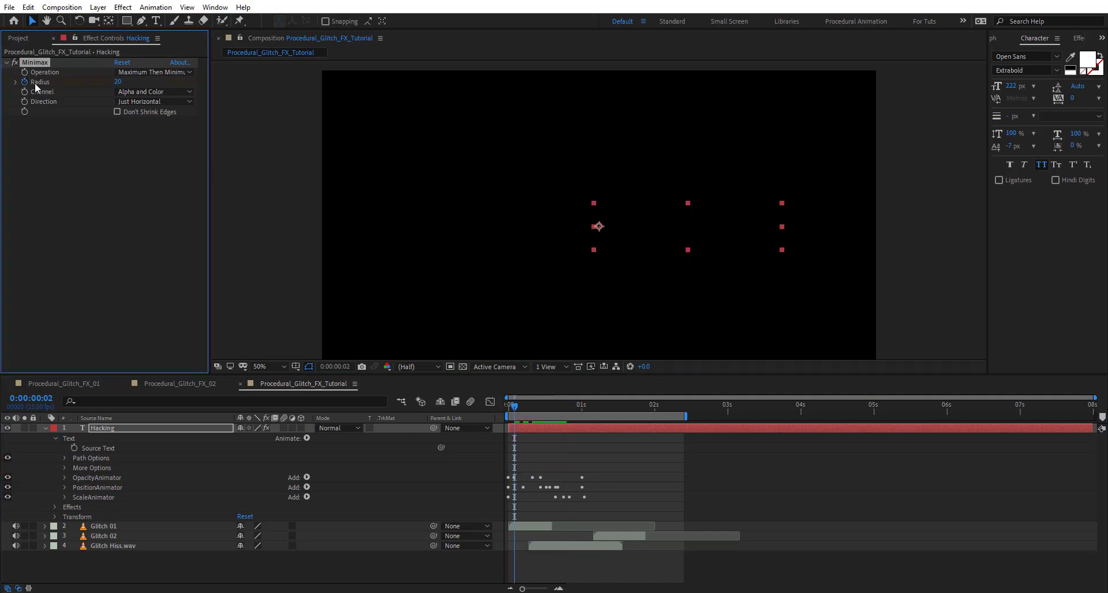
{"action": "key", "text": "u"}
{"action": "key", "text": "Page_Down"}
{"action": "key", "text": "Page_Down"}
{"action": "mouse_move", "coordinate": [118, 82]}
{"action": "left_mouse_down"}
{"action": "mouse_move", "coordinate": [132, 80]}
{"action": "mouse_move", "coordinate": [105, 83]}
{"action": "left_mouse_up"}
{"action": "key", "text": "Page_Down"}
{"action": "key", "text": "Page_Down"}
{"action": "left_click_drag", "start_coordinate": [118, 82], "coordinate": [122, 82]}
{"action": "key", "text": "Page_Down"}
{"action": "key", "text": "Page_Down"}
{"action": "key", "text": "Page_Down"}
{"action": "key", "text": "Page_Down"}
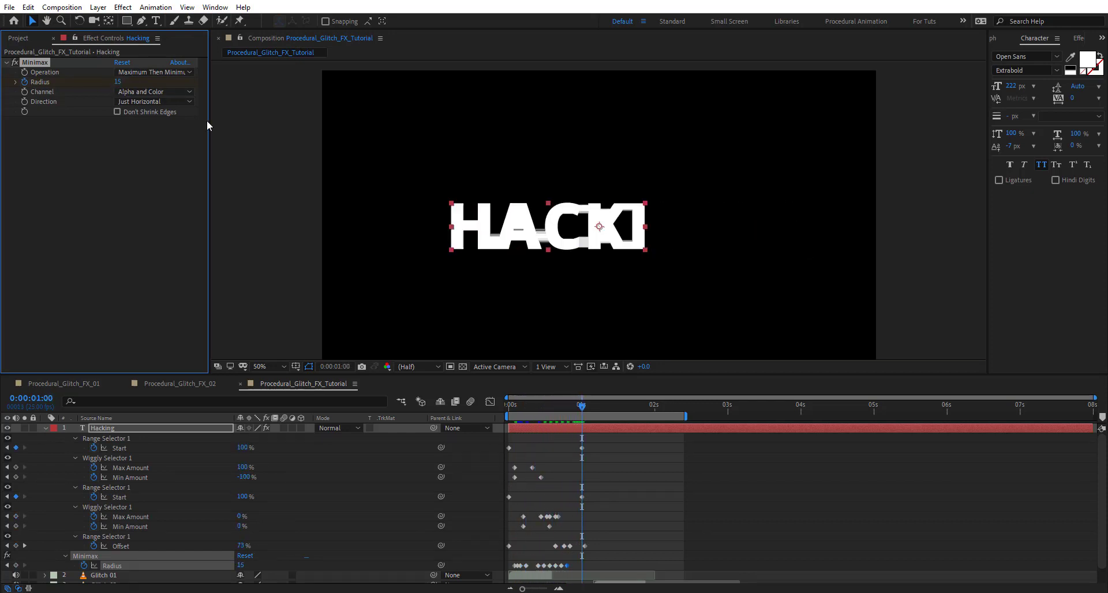
Finish the Minimax Radius keyframes with a value of 0 just after one second and review the animation.
{"action": "left_click", "coordinate": [120, 82]}
{"action": "type", "text": "0"}
{"action": "key", "text": "Return"}
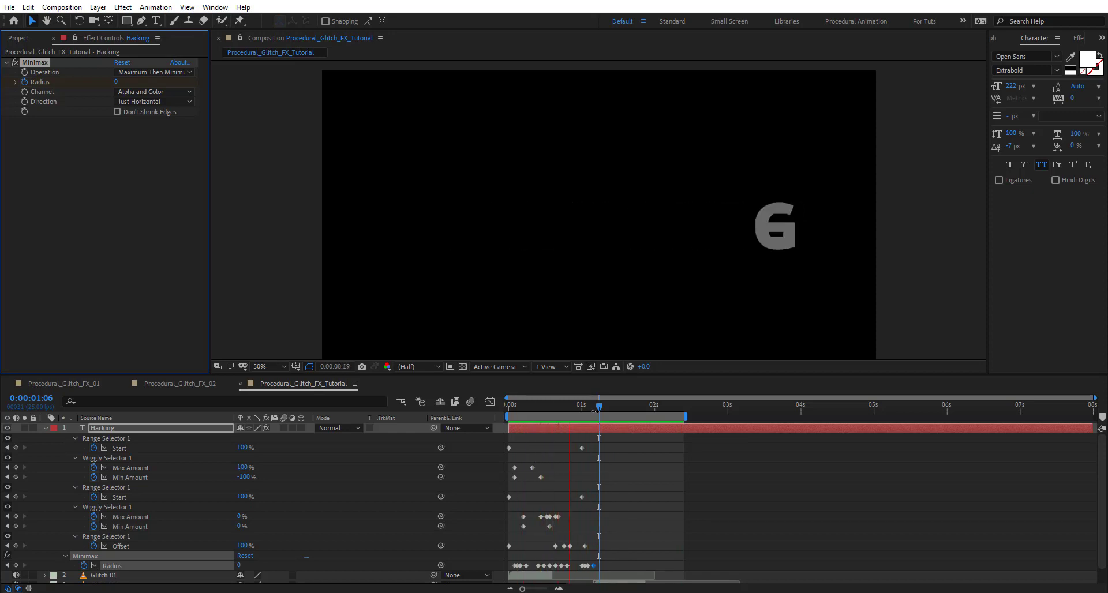
{"action": "left_click_drag", "start_coordinate": [571, 403], "coordinate": [599, 415]}
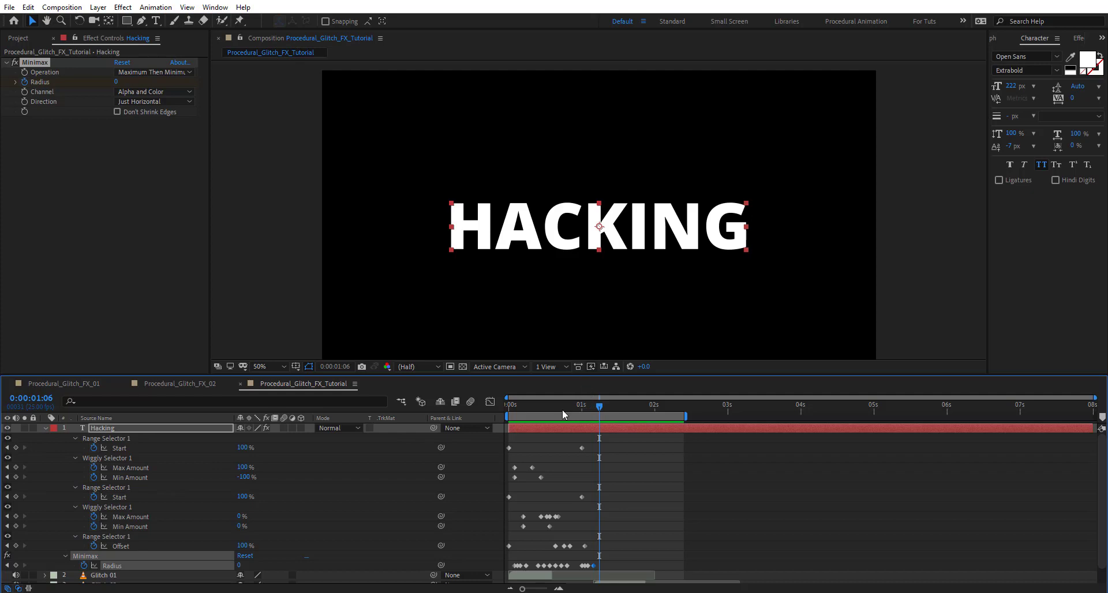
{"action": "left_click_drag", "start_coordinate": [566, 415], "coordinate": [562, 413]}
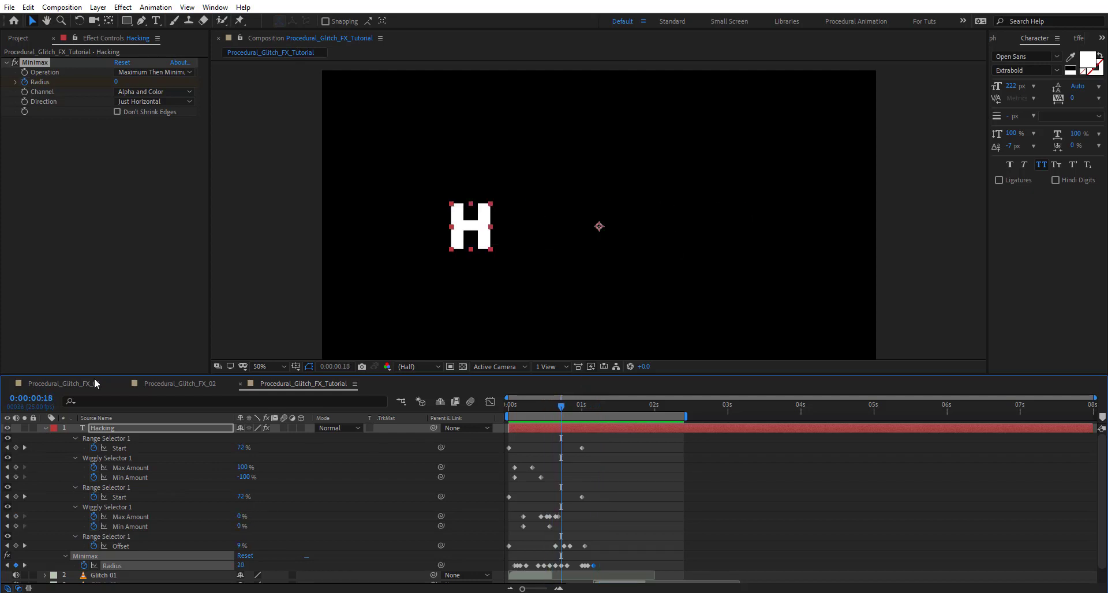
Add a Slider Control effect to the Hacking layer.
{"action": "key", "text": "ctrl+space"}
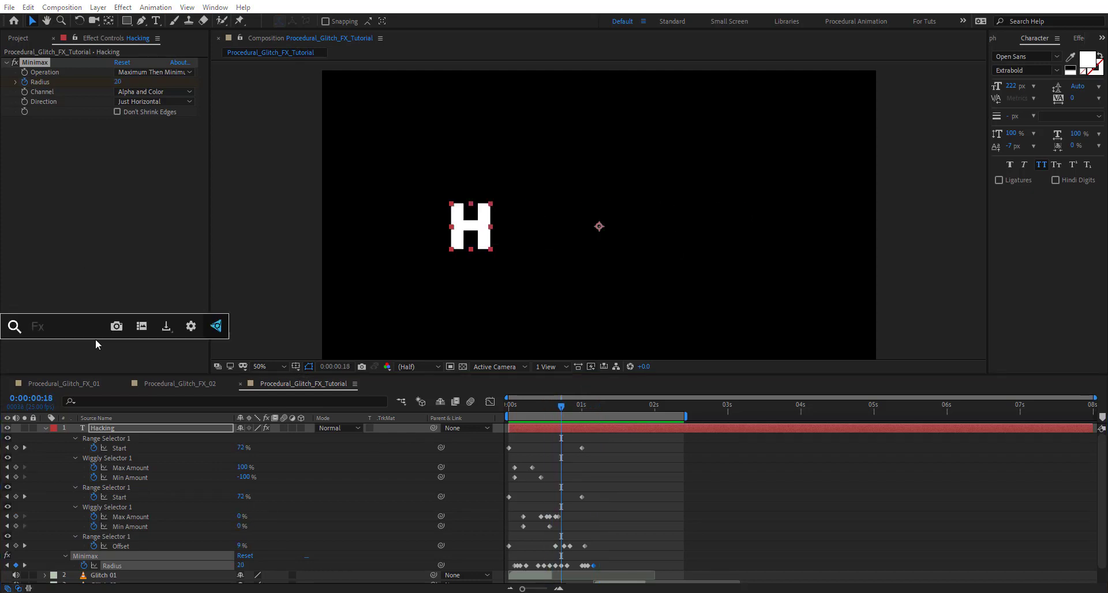
{"action": "type", "text": "sli"}
{"action": "key", "text": "Return"}
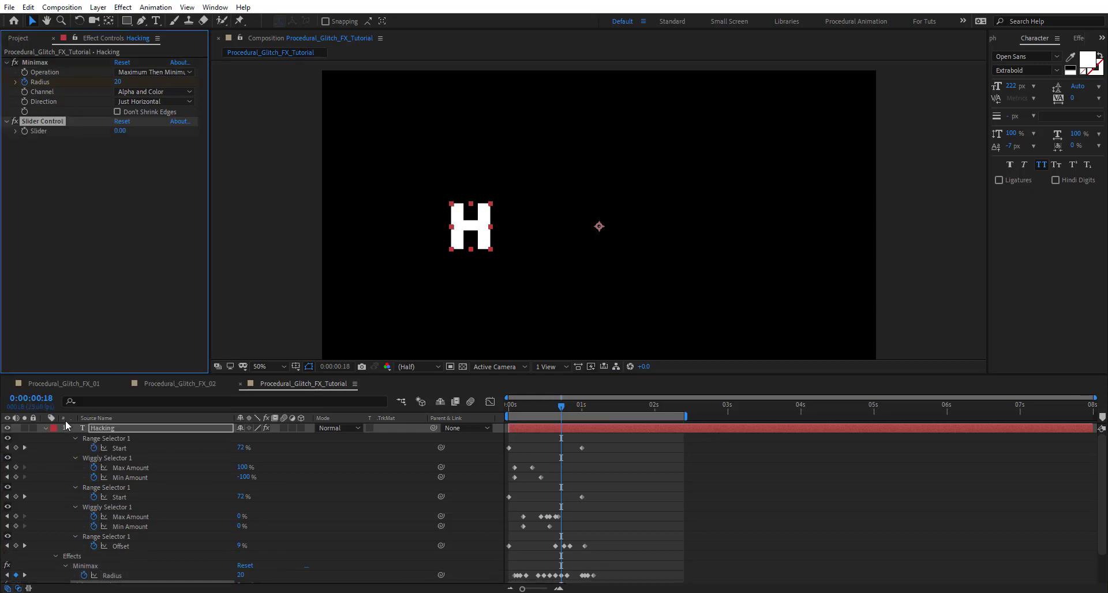
Link Wiggles/Second in OpacityAnimator's Wiggly Selector to the Slider Control's slider.
{"action": "left_click", "coordinate": [44, 428]}
{"action": "left_click", "coordinate": [44, 428]}
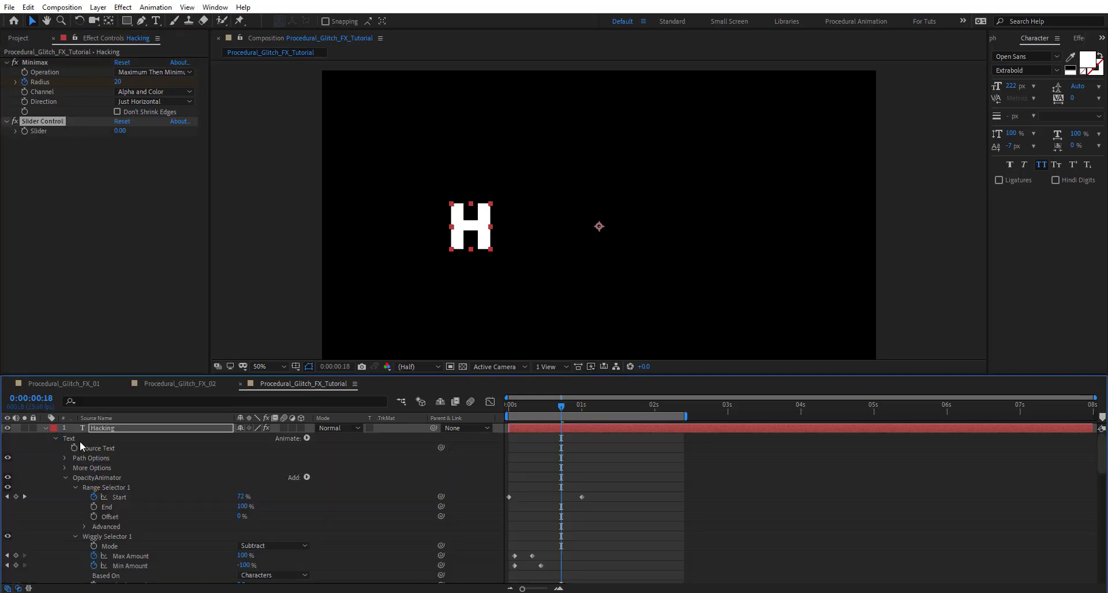
{"action": "left_click", "coordinate": [117, 488]}
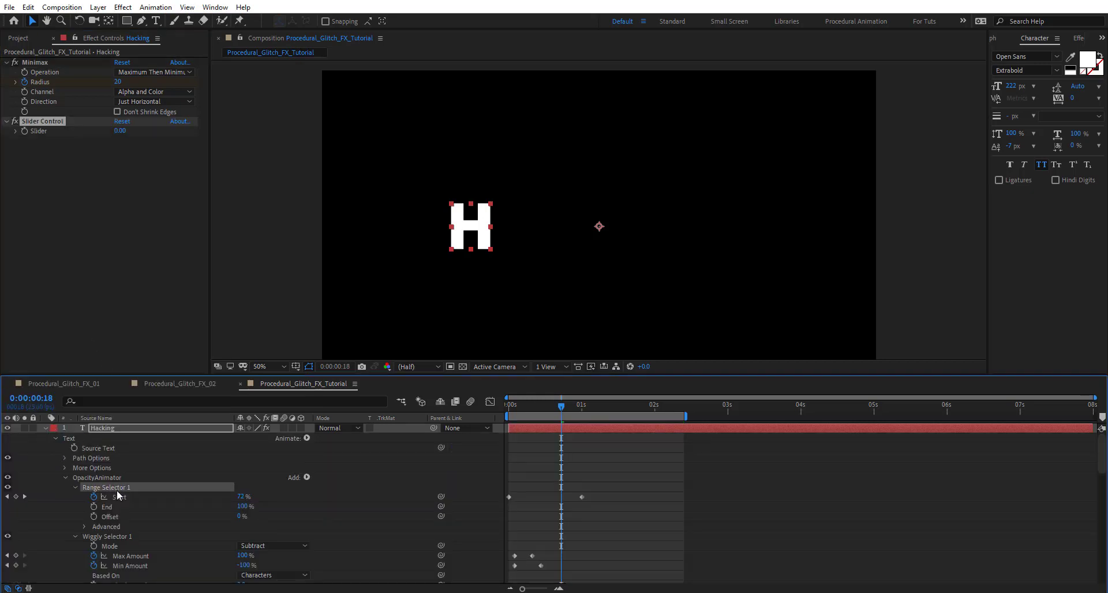
{"action": "left_click", "coordinate": [122, 546]}
{"action": "scroll", "coordinate": [148, 516], "scroll_direction": "down", "scroll_amount": 1}
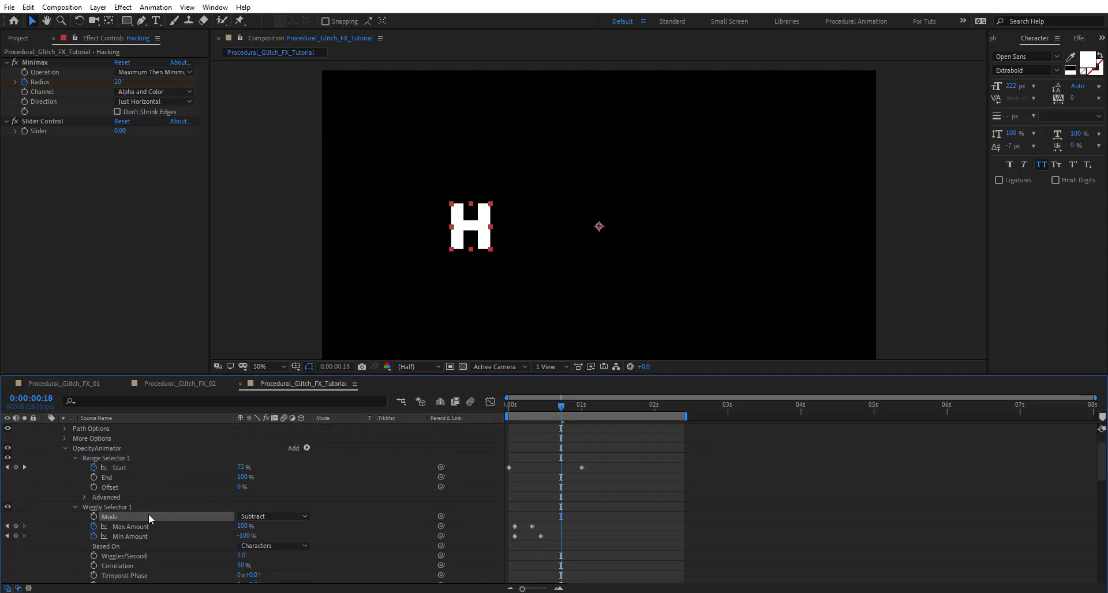
{"action": "left_click", "coordinate": [128, 555]}
{"action": "left_click_drag", "start_coordinate": [441, 555], "coordinate": [44, 121]}
Rename the Slider Control effect as OWiggle.
{"action": "left_click", "coordinate": [45, 121]}
{"action": "key", "text": "Return"}
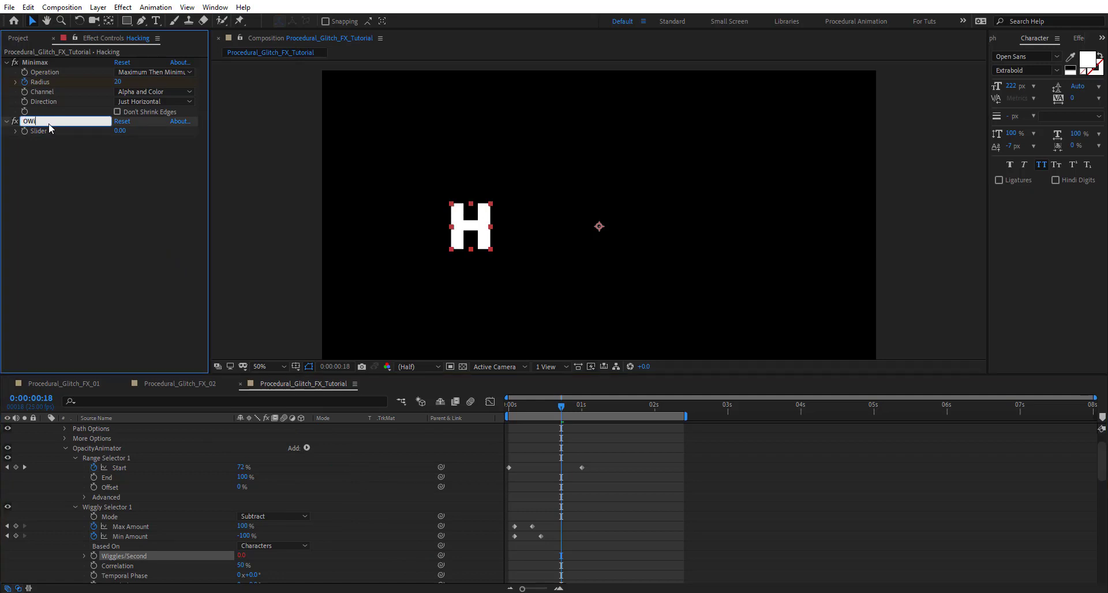
{"action": "type", "text": "OWiggle"}
{"action": "key", "text": "Return"}
Duplicate the OWiggle slider as OCorrelation and link Correlation in OpacityAnimator's Wiggly Selector to it.
{"action": "key", "text": "ctrl+d"}
{"action": "key", "text": "Return"}
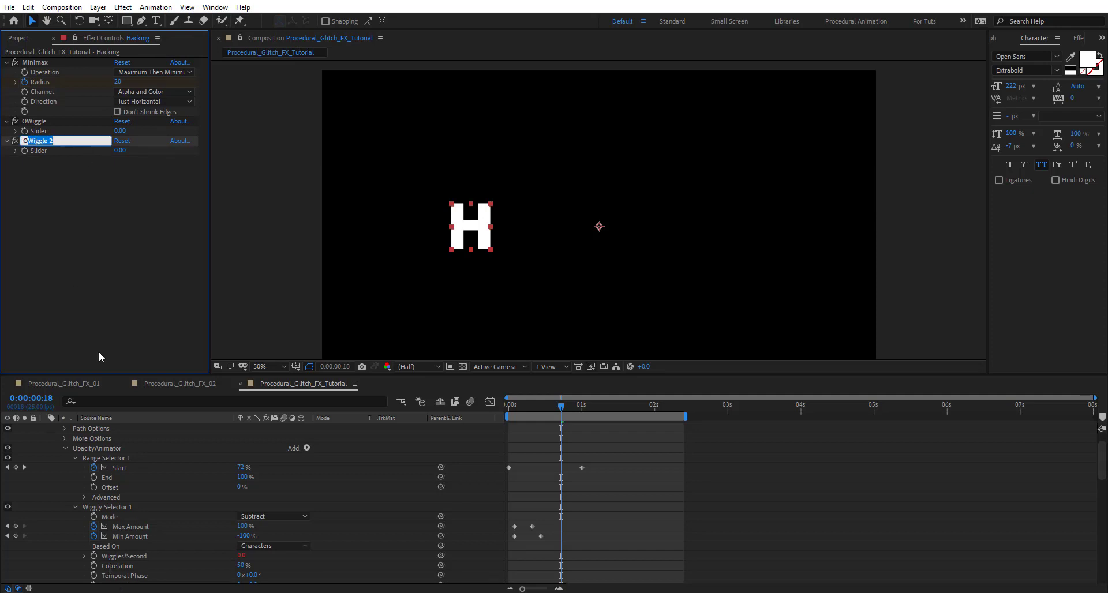
{"action": "type", "text": "OCorrelation"}
{"action": "key", "text": "Return"}
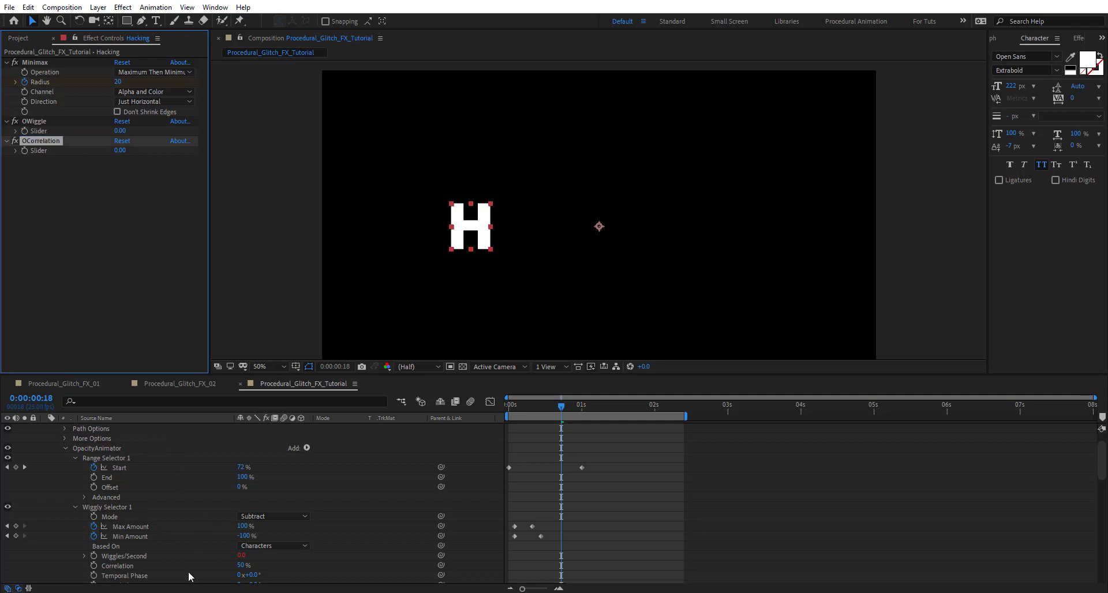
{"action": "left_click_drag", "start_coordinate": [441, 565], "coordinate": [41, 153]}
Set the OWiggle slider to 5.00 and the OCorrelation slider to 31.00, checking the result in the timeline.
{"action": "left_click_drag", "start_coordinate": [558, 411], "coordinate": [547, 406]}
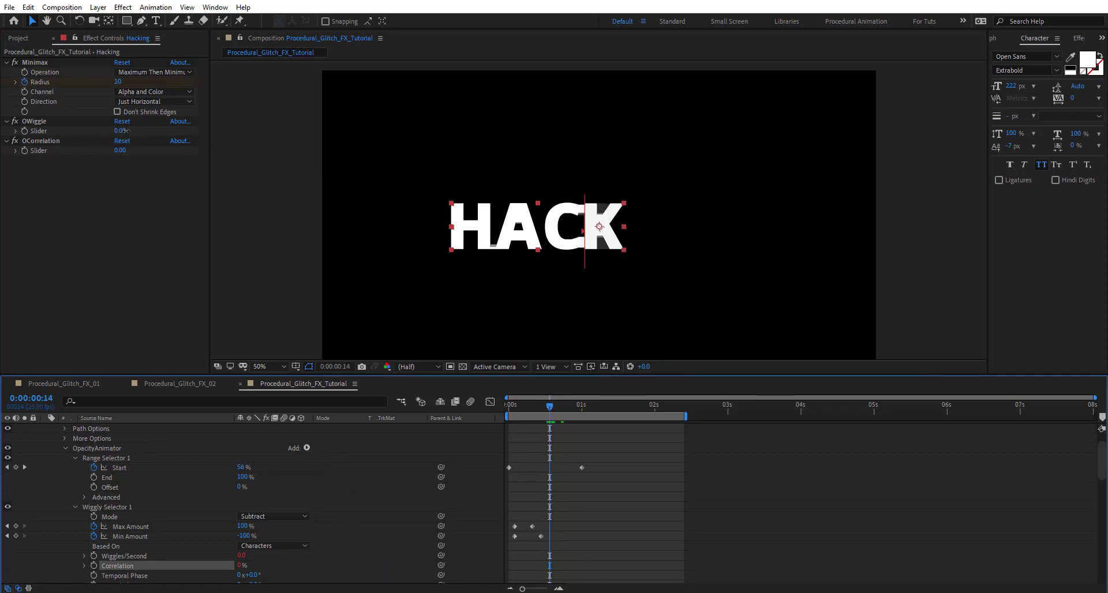
{"action": "left_click_drag", "start_coordinate": [123, 131], "coordinate": [133, 152]}
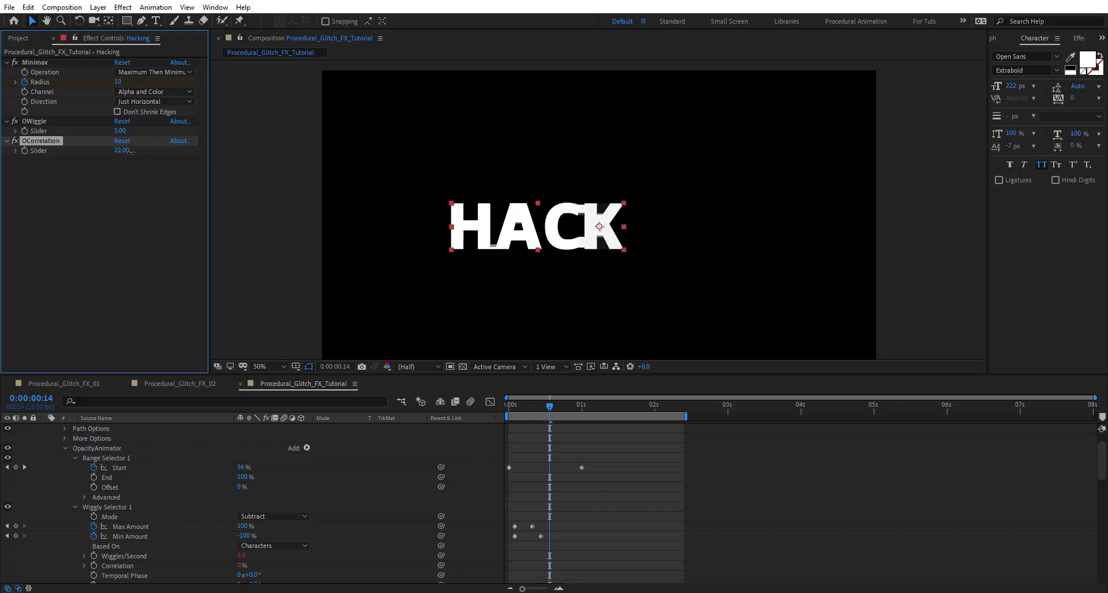
{"action": "left_click_drag", "start_coordinate": [131, 153], "coordinate": [136, 153]}
{"action": "left_click_drag", "start_coordinate": [550, 407], "coordinate": [564, 410]}
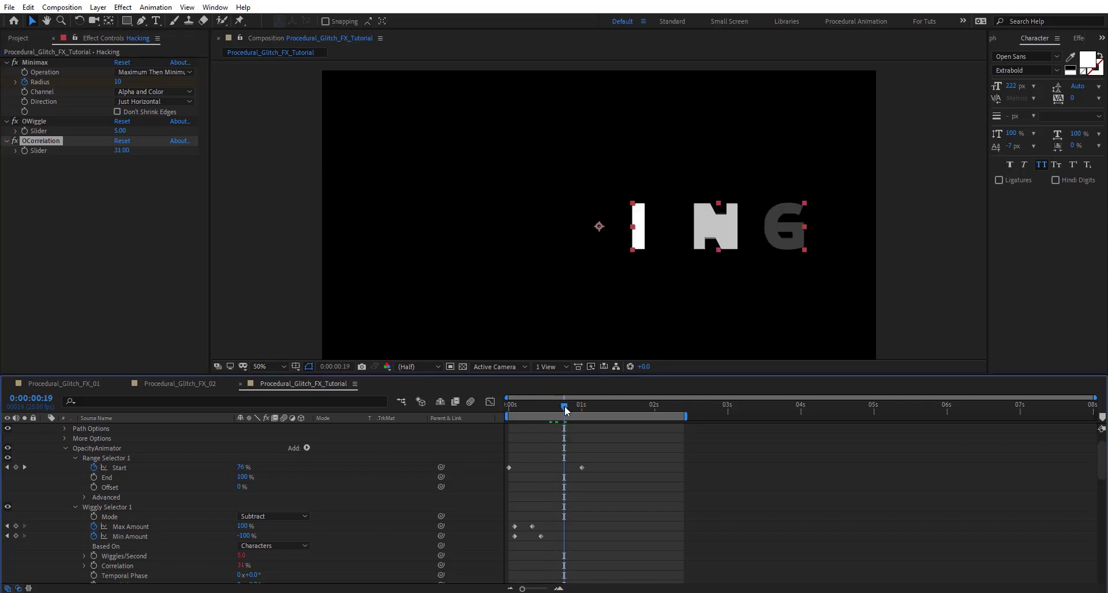
Duplicate the OWiggle and OCorrelation sliders and place the OWiggle copy directly above the OCorrelation copy.
{"action": "left_click", "coordinate": [39, 120], "text": "ctrl"}
{"action": "key", "text": "ctrl+d"}
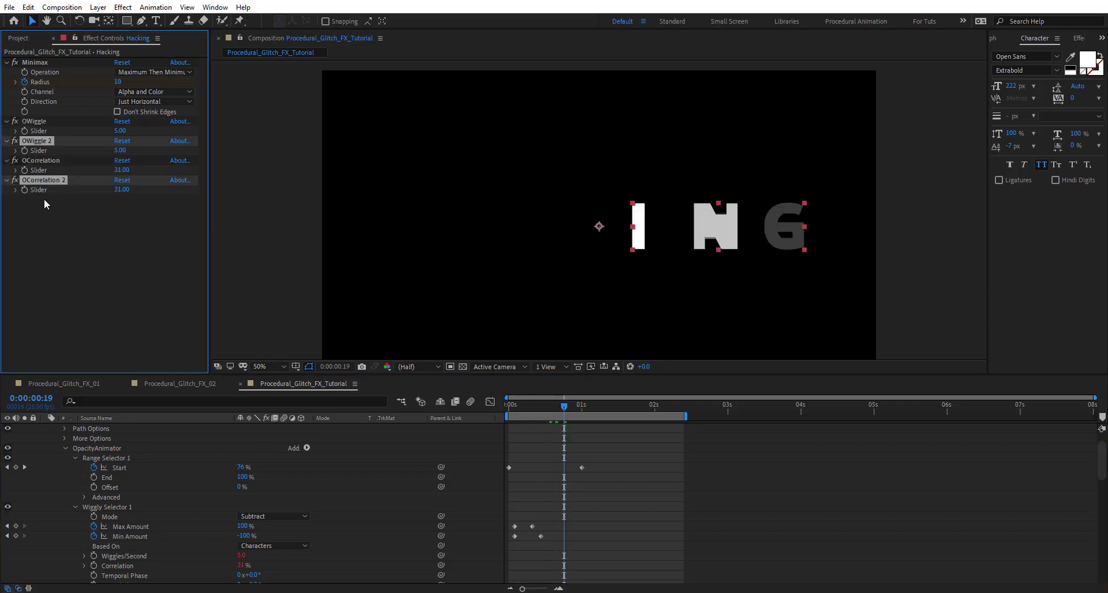
{"action": "left_click_drag", "start_coordinate": [46, 141], "coordinate": [47, 164]}
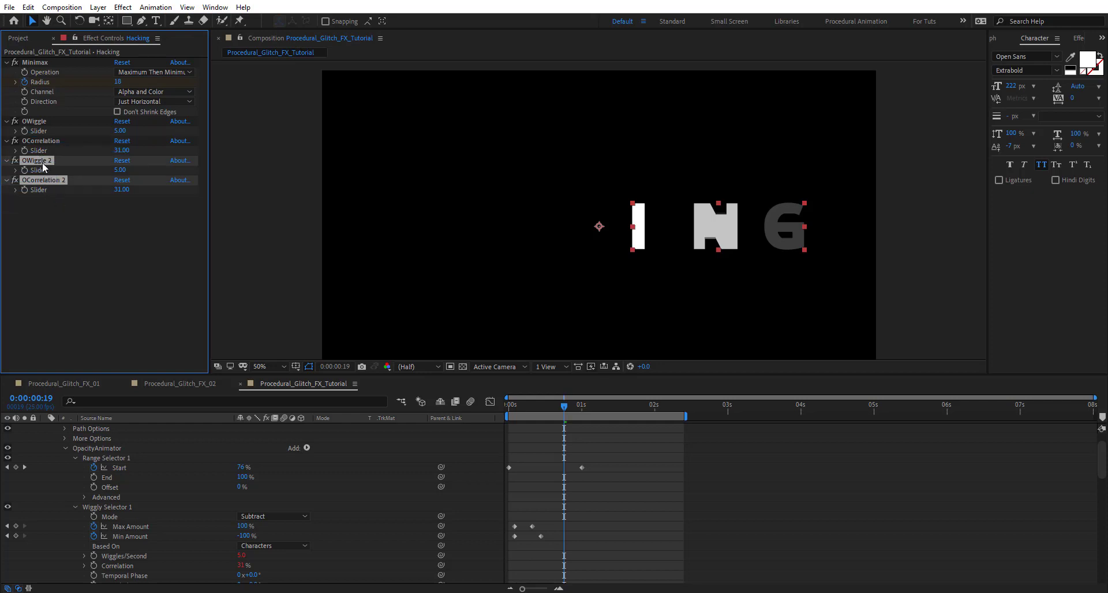
Rename the duplicated OWiggle and OCorrelation sliders as PWiggle and PCorrelation.
{"action": "left_click", "coordinate": [60, 160]}
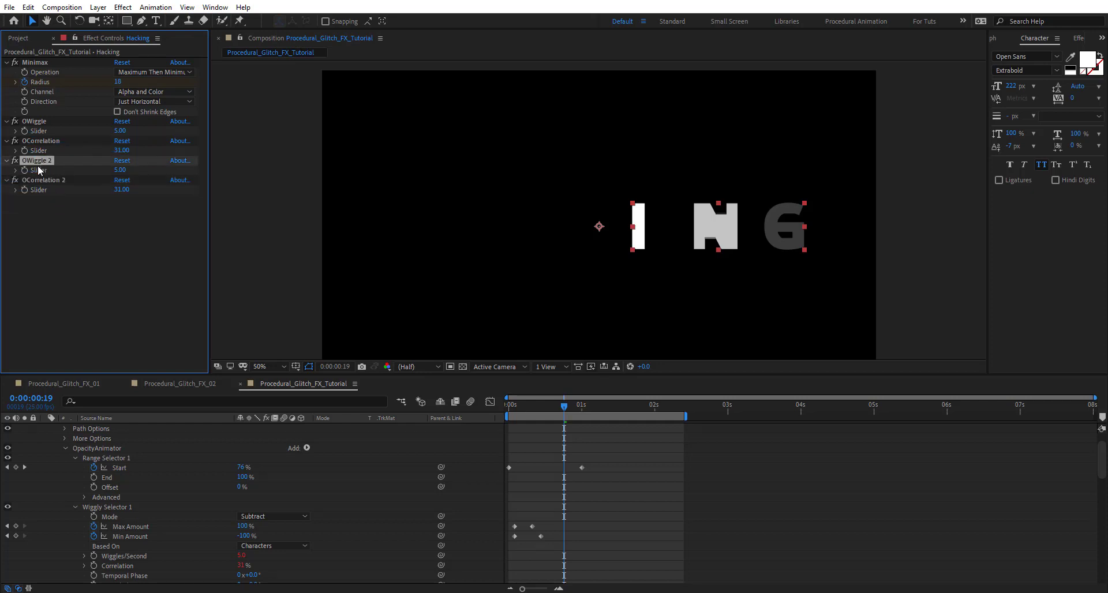
{"action": "key", "text": "Return"}
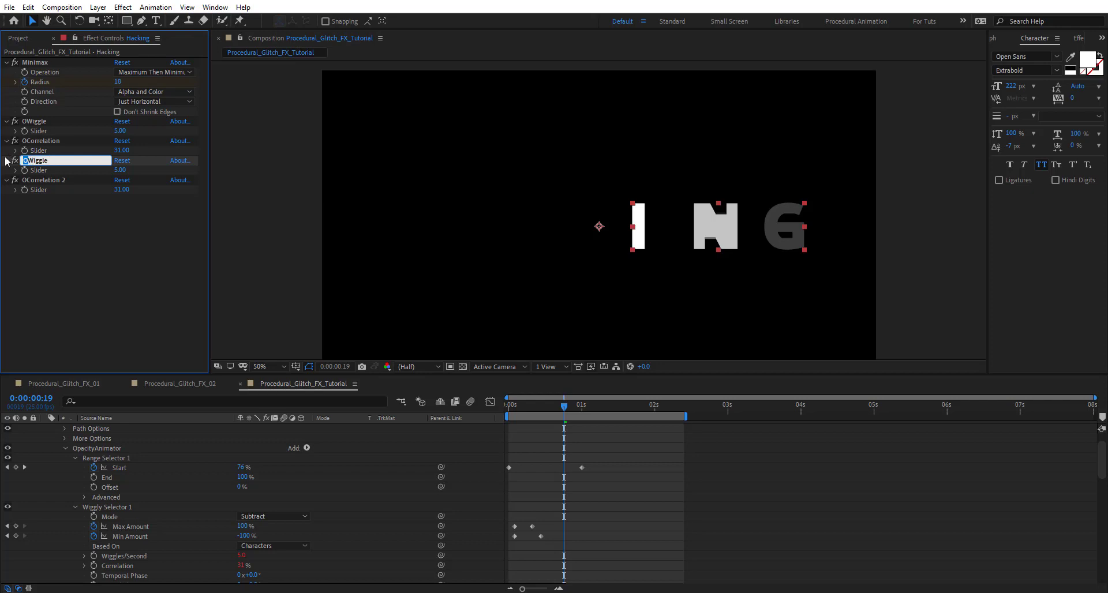
{"action": "type", "text": "P"}
{"action": "key", "text": "Return"}
{"action": "left_click", "coordinate": [66, 181]}
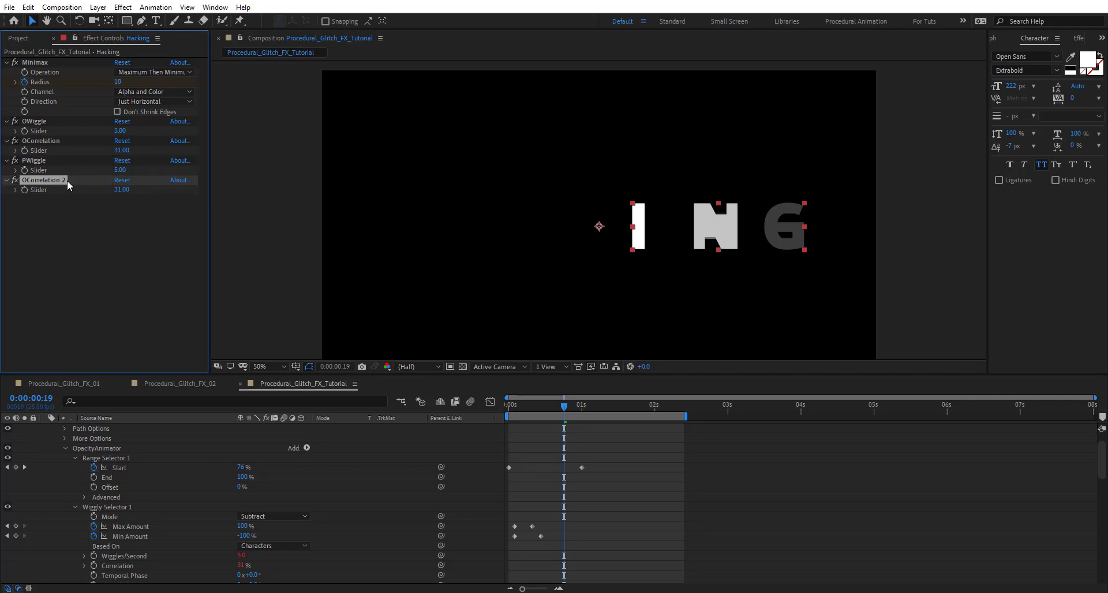
{"action": "key", "text": "Return"}
{"action": "key", "text": "Right"}
{"action": "key", "text": "BackSpace"}
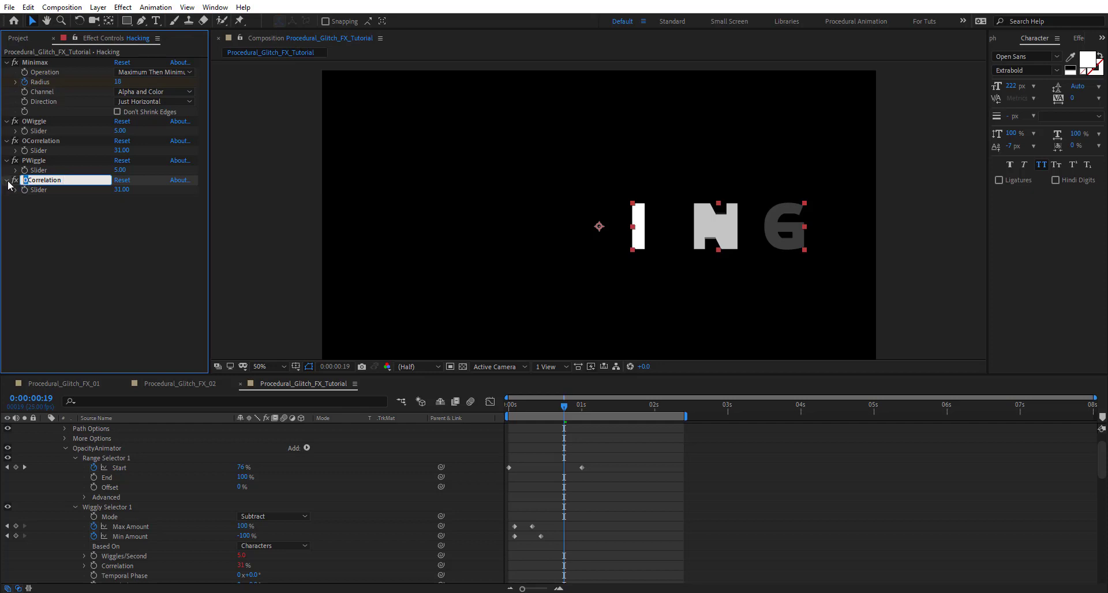
{"action": "type", "text": "P"}
{"action": "key", "text": "Return"}
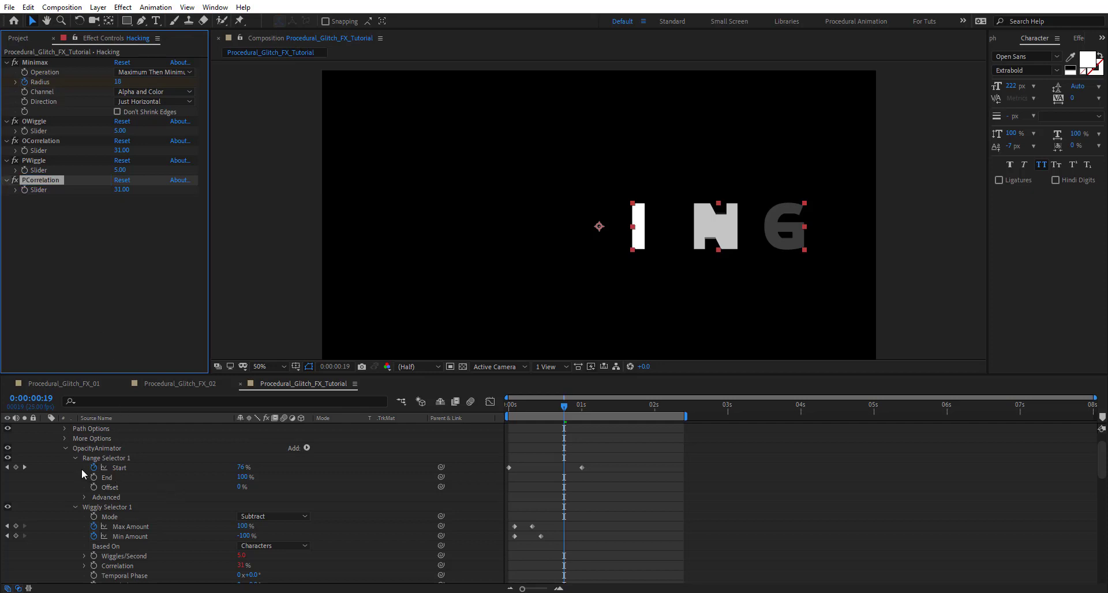
Link Wiggles/Second in PositionAnimator's Wiggly Selector to the PWiggle slider.
{"action": "left_click", "coordinate": [65, 449]}
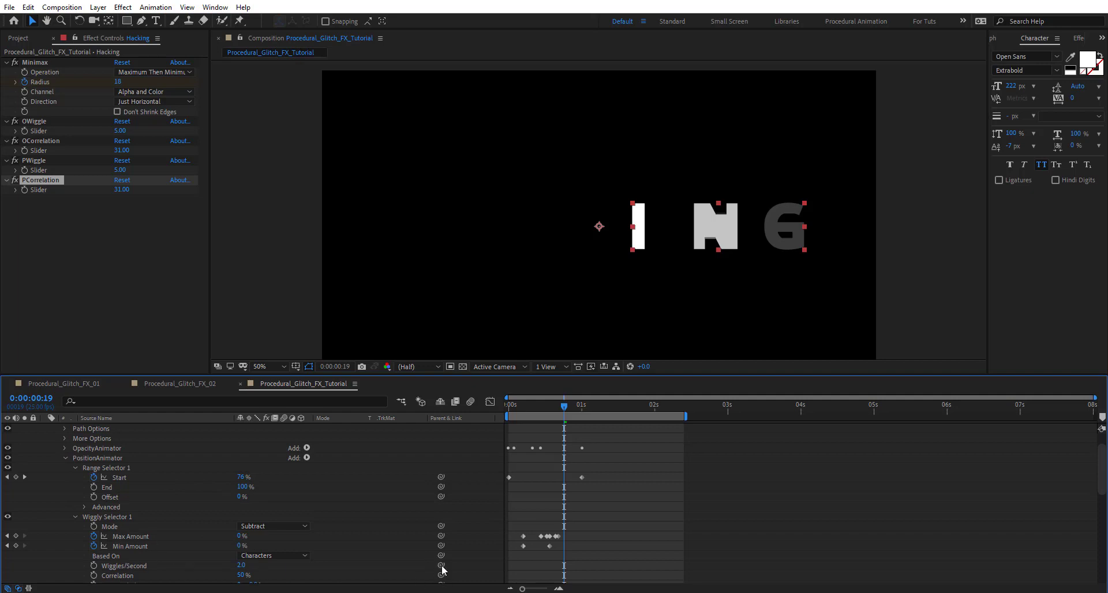
{"action": "left_click_drag", "start_coordinate": [442, 565], "coordinate": [39, 170]}
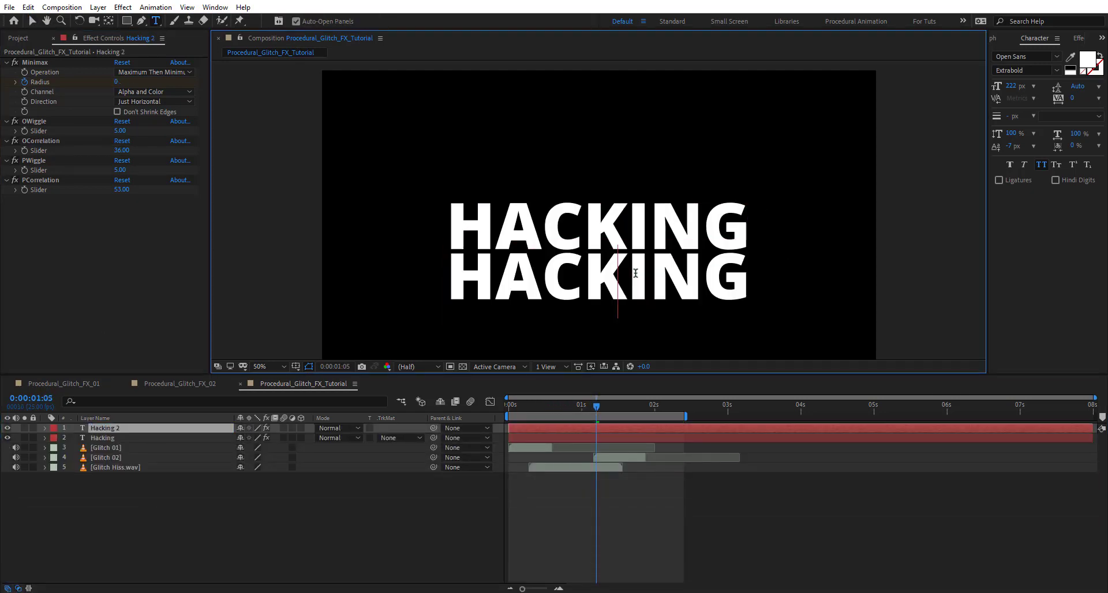
Replace the text of the duplicated Hacking 2 title with REALITY.
{"action": "type", "text": "TTREALITY"}
{"action": "left_click", "coordinate": [505, 277]}
{"action": "key", "text": "BackSpace"}
{"action": "key", "text": "BackSpace"}
Set the REALITY text to the Light font style with 800 tracking and a font size of 126 px.
{"action": "left_click", "coordinate": [32, 21]}
{"action": "left_click", "coordinate": [1056, 70]}
{"action": "left_click", "coordinate": [1020, 106]}
{"action": "left_click", "coordinate": [1072, 99]}
{"action": "type", "text": "800"}
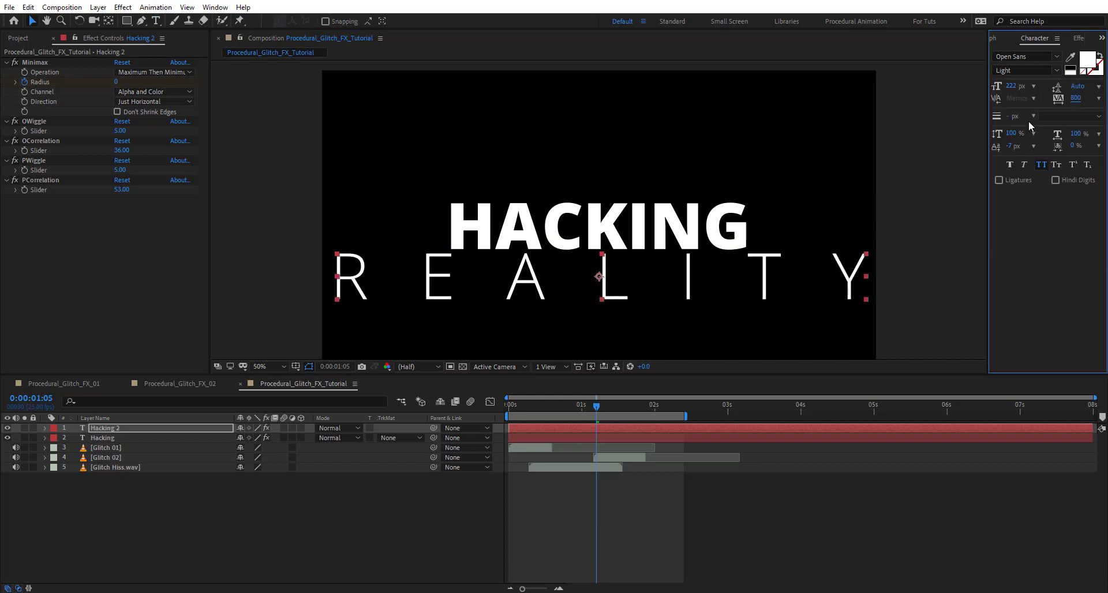
{"action": "left_click_drag", "start_coordinate": [1011, 86], "coordinate": [995, 86]}
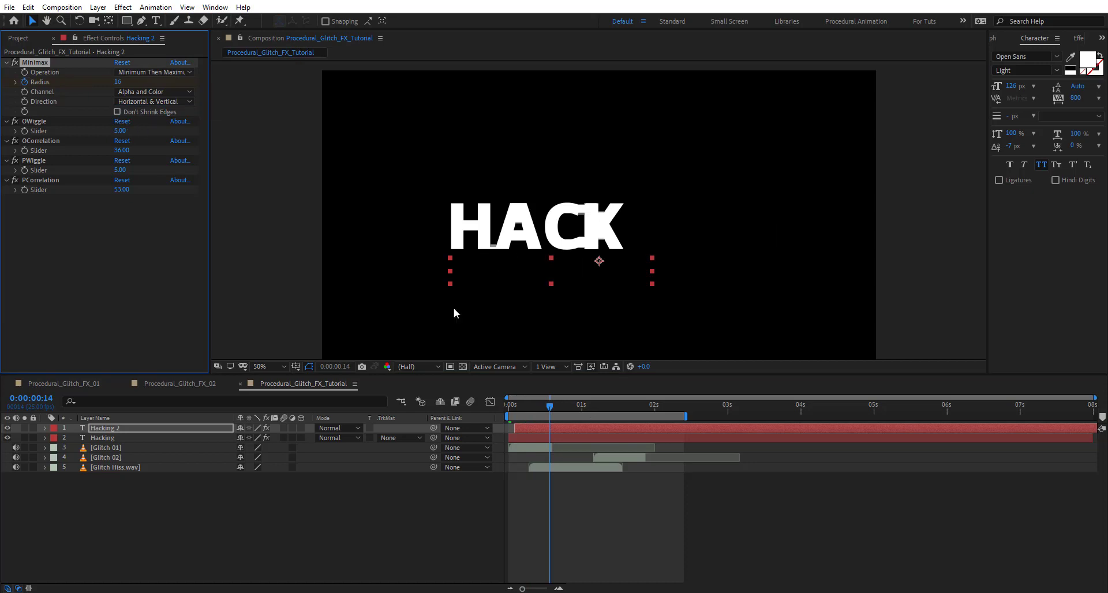
Compare the Maximum, Minimum and Maximum Then Minimum operations of the REALITY layer's Minimax effect at different times in the animation.
{"action": "left_click", "coordinate": [588, 409]}
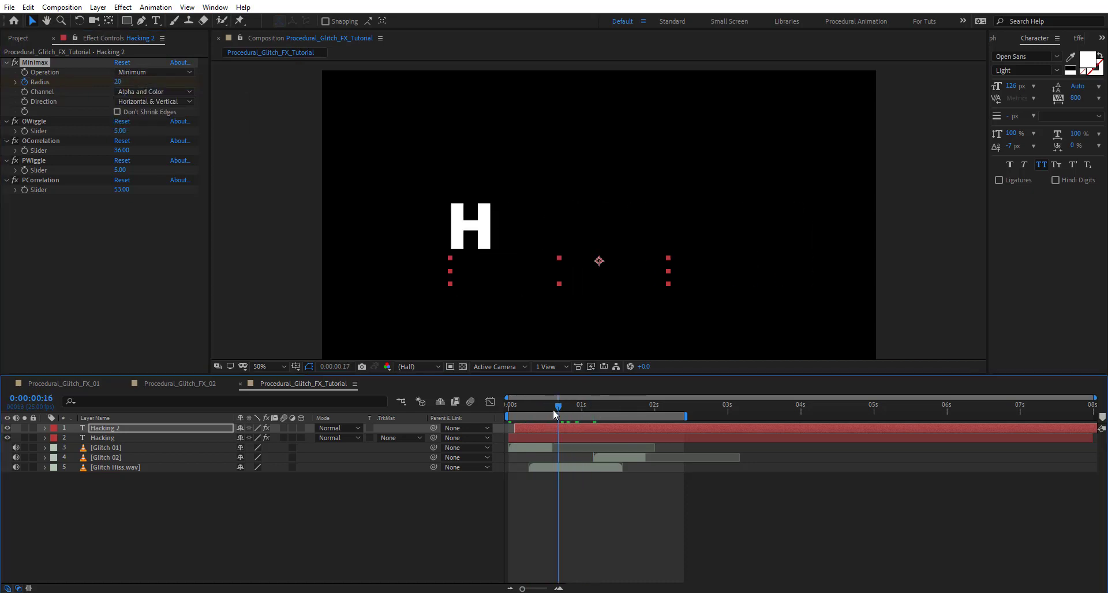
{"action": "left_click_drag", "start_coordinate": [552, 410], "coordinate": [539, 411]}
{"action": "left_click", "coordinate": [154, 100]}
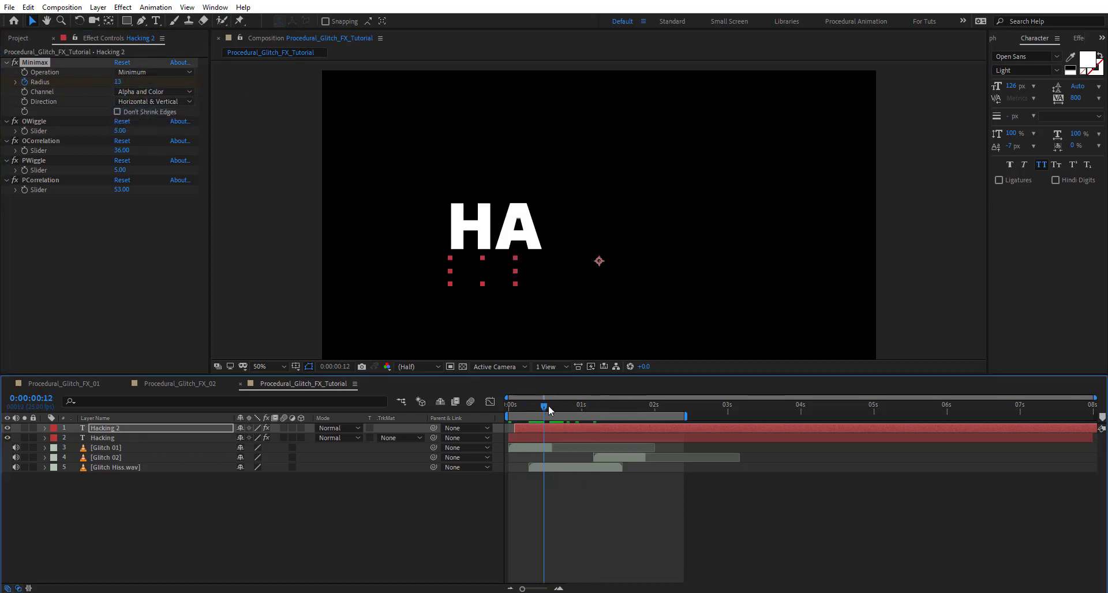
{"action": "left_click", "coordinate": [551, 404]}
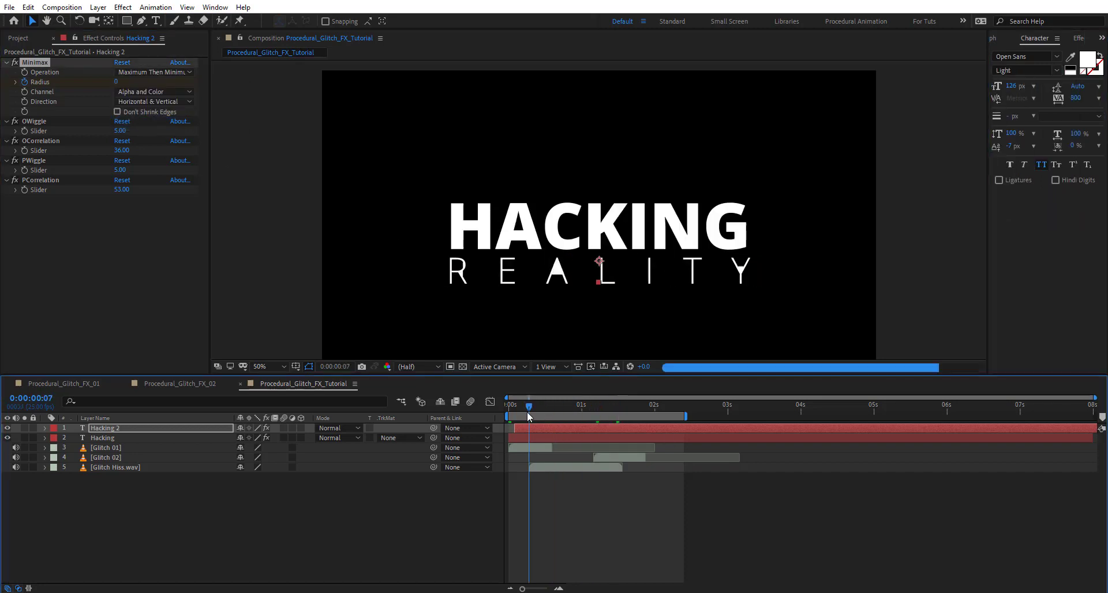
{"action": "left_click_drag", "start_coordinate": [527, 410], "coordinate": [605, 411]}
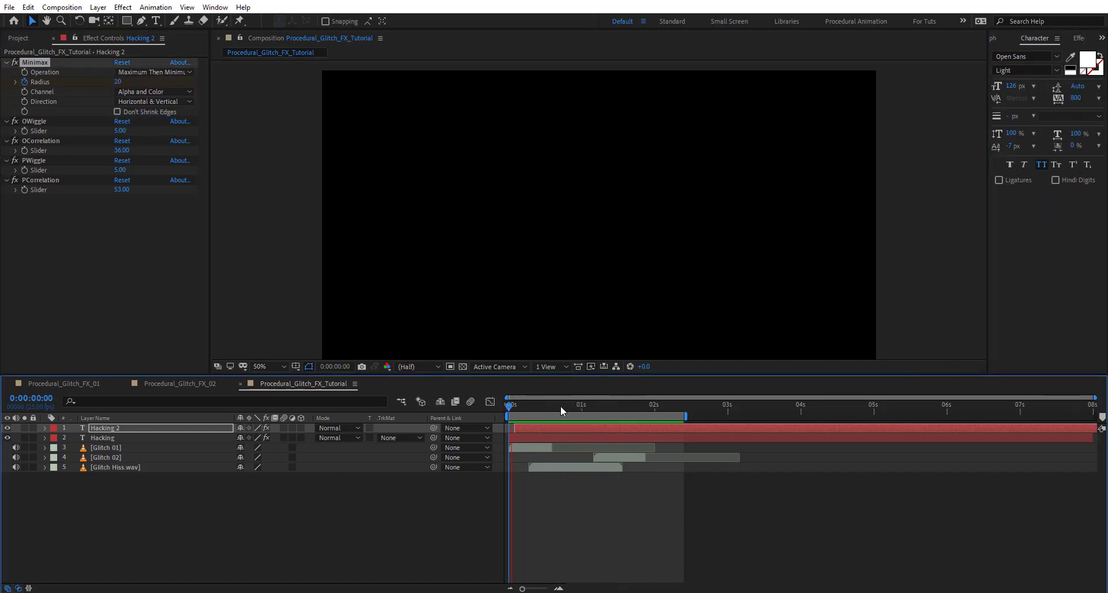
{"action": "left_click_drag", "start_coordinate": [561, 406], "coordinate": [594, 407]}
Create an adjustment layer above both titles and name it GlitchFX.
{"action": "left_click", "coordinate": [173, 526]}
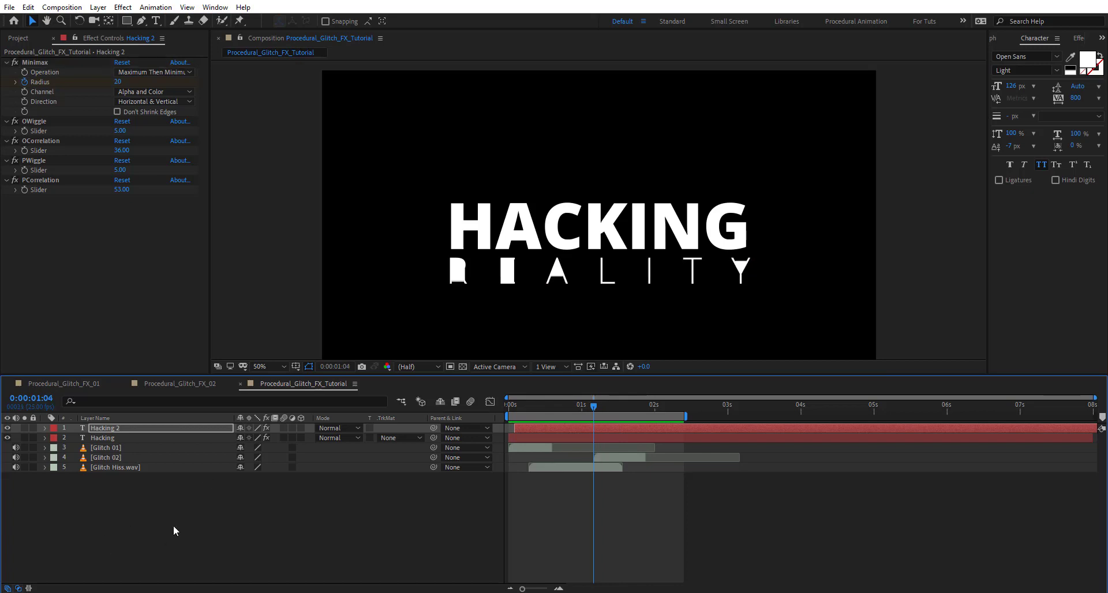
{"action": "left_click", "coordinate": [173, 526]}
{"action": "key", "text": "ctrl+alt+shift+y"}
{"action": "key", "text": "ctrl+z"}
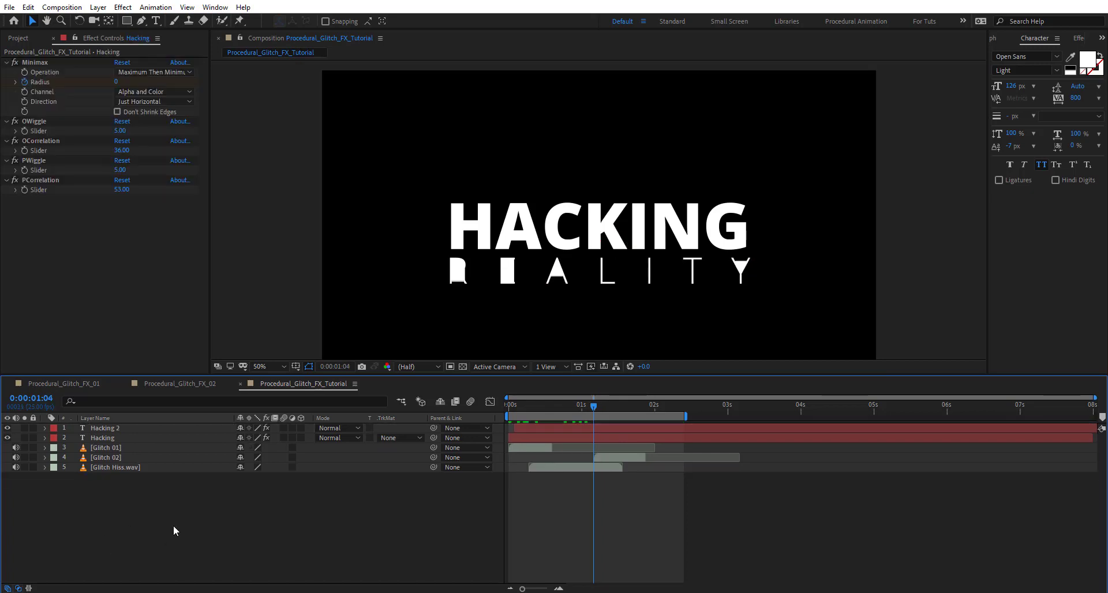
{"action": "key", "text": "ctrl+alt+y"}
{"action": "key", "text": "Return"}
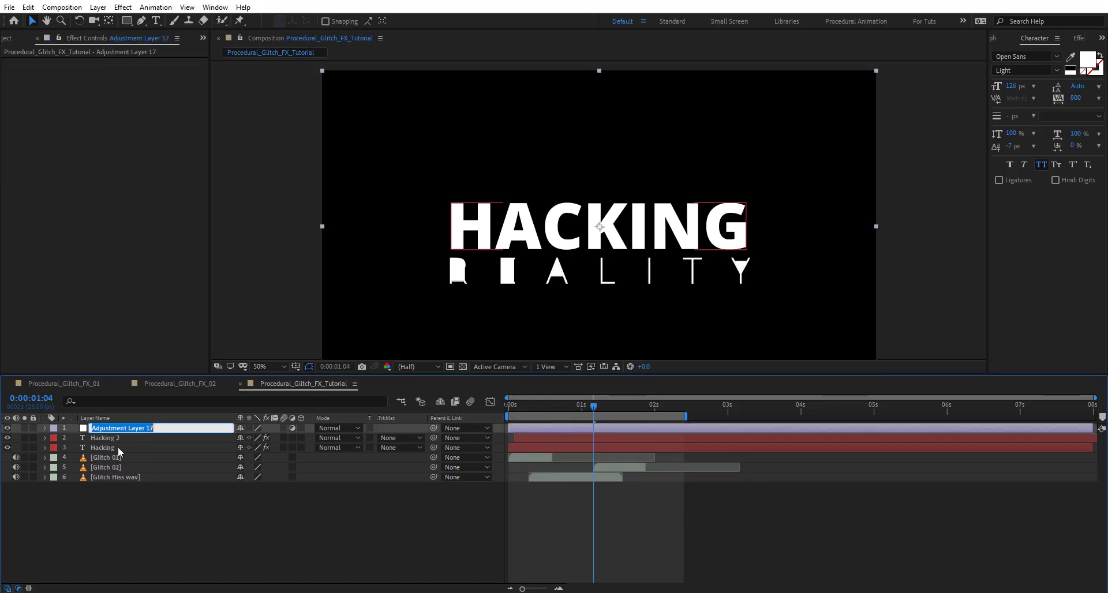
{"action": "type", "text": "GlitchFX"}
{"action": "key", "text": "Return"}
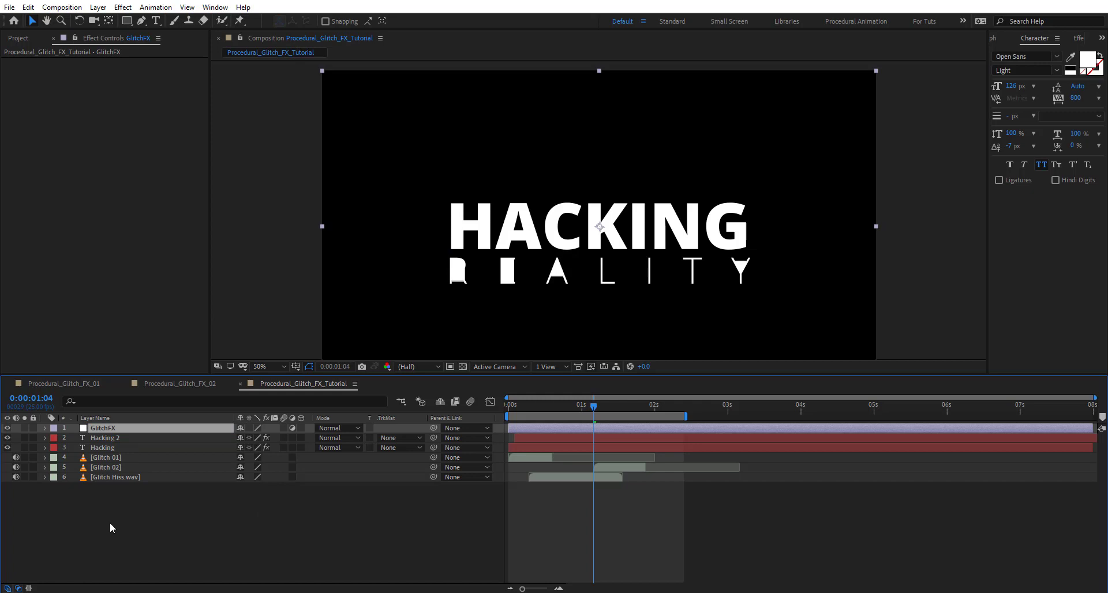
Create a black 1920 × 1080 px solid named NoiseFX.
{"action": "key", "text": "ctrl+y"}
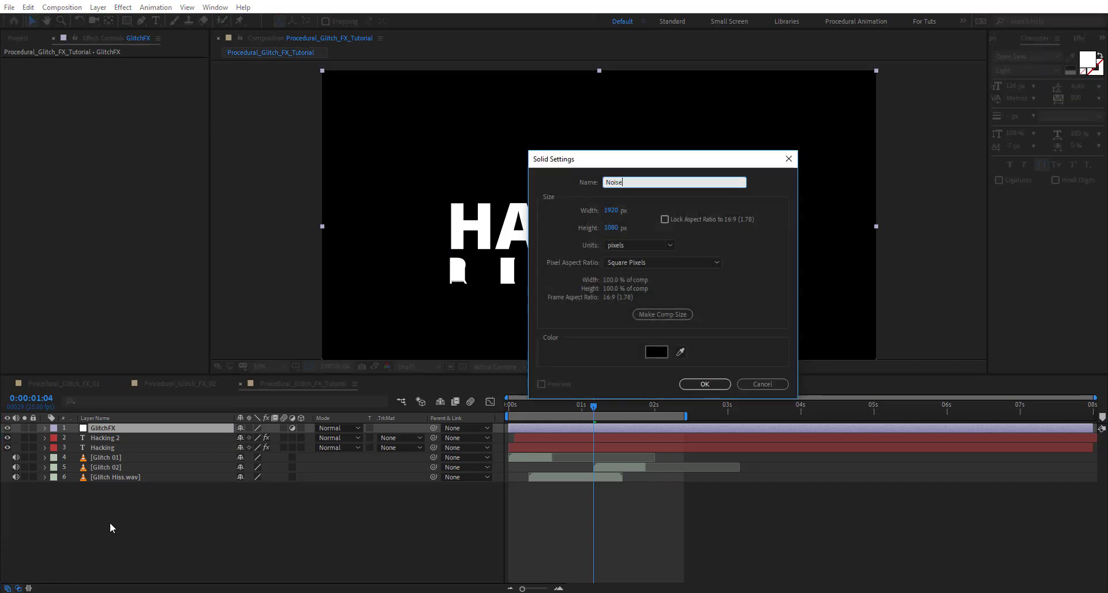
{"action": "type", "text": "NoiseFX"}
{"action": "key", "text": "Return"}
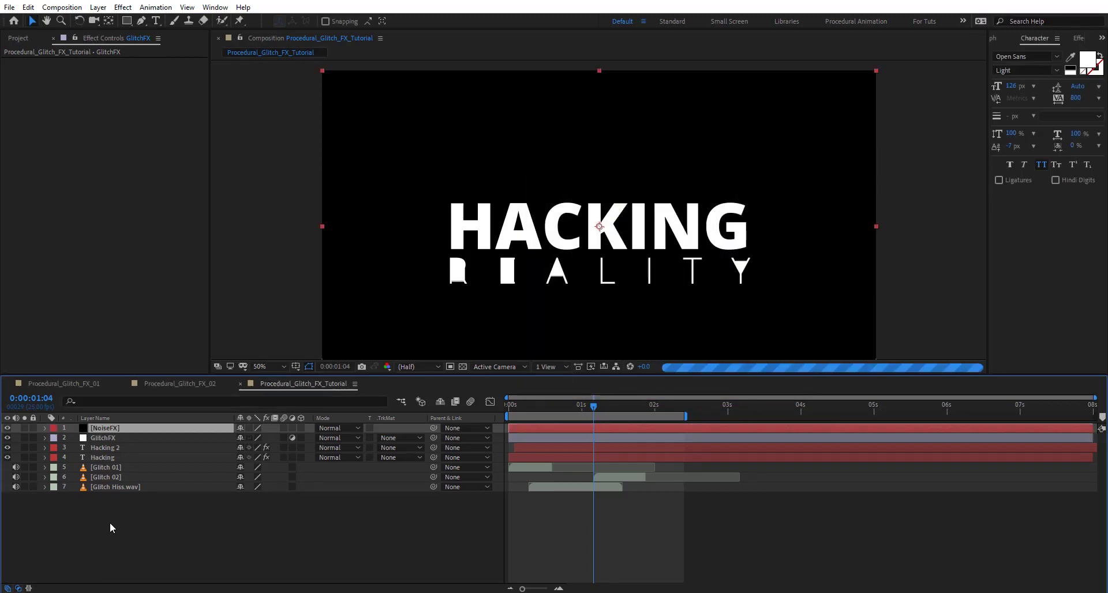
Apply the Fractal Noise effect to the NoiseFX solid.
{"action": "key", "text": "r"}
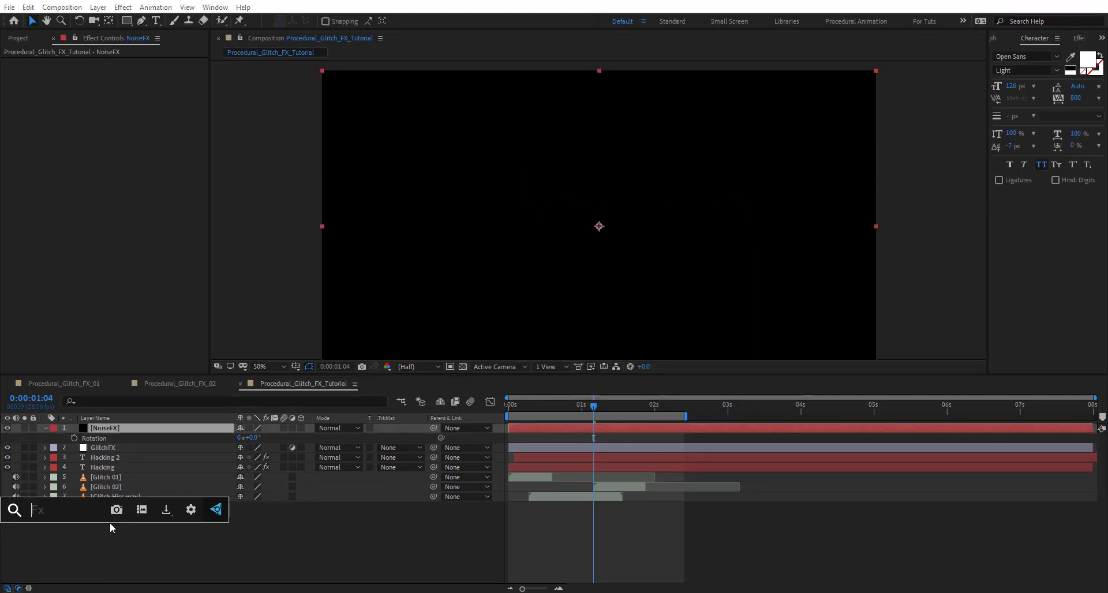
{"action": "key", "text": "ctrl+space"}
{"action": "type", "text": "fra"}
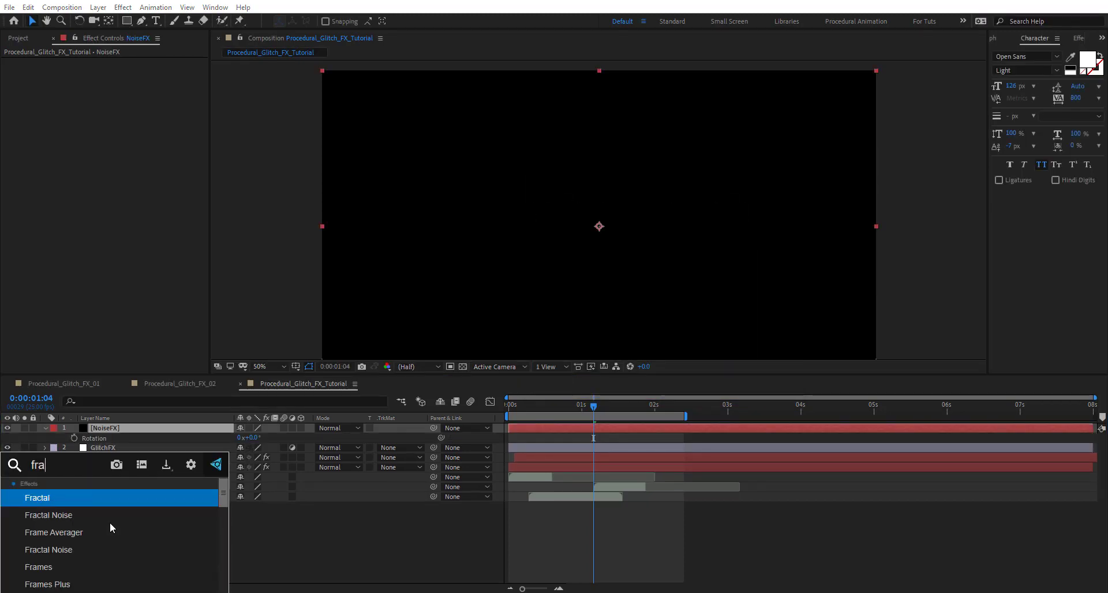
{"action": "key", "text": "Down"}
{"action": "key", "text": "Return"}
Set the Fractal Noise fractal type to Turbulent Smooth and the noise type to Block.
{"action": "left_click", "coordinate": [139, 73]}
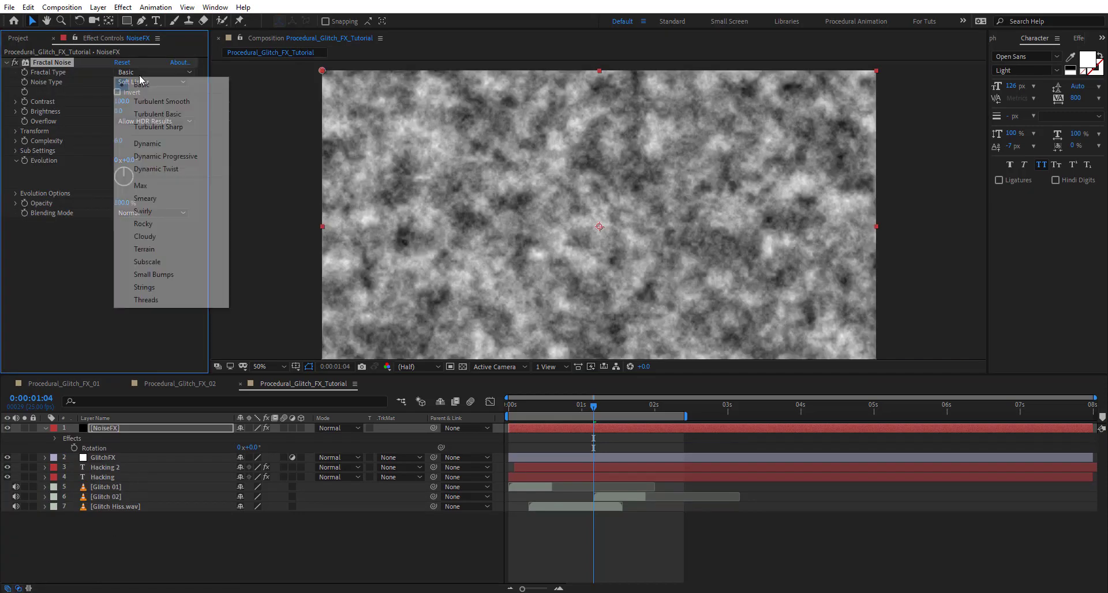
{"action": "left_click", "coordinate": [172, 105]}
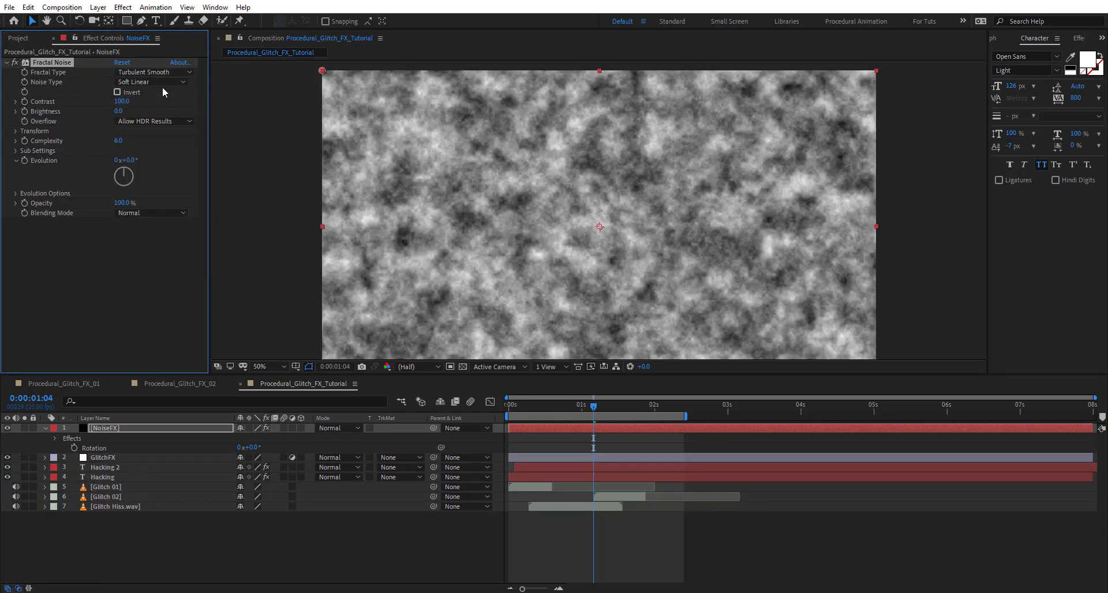
{"action": "left_click", "coordinate": [160, 83]}
{"action": "left_click", "coordinate": [156, 95]}
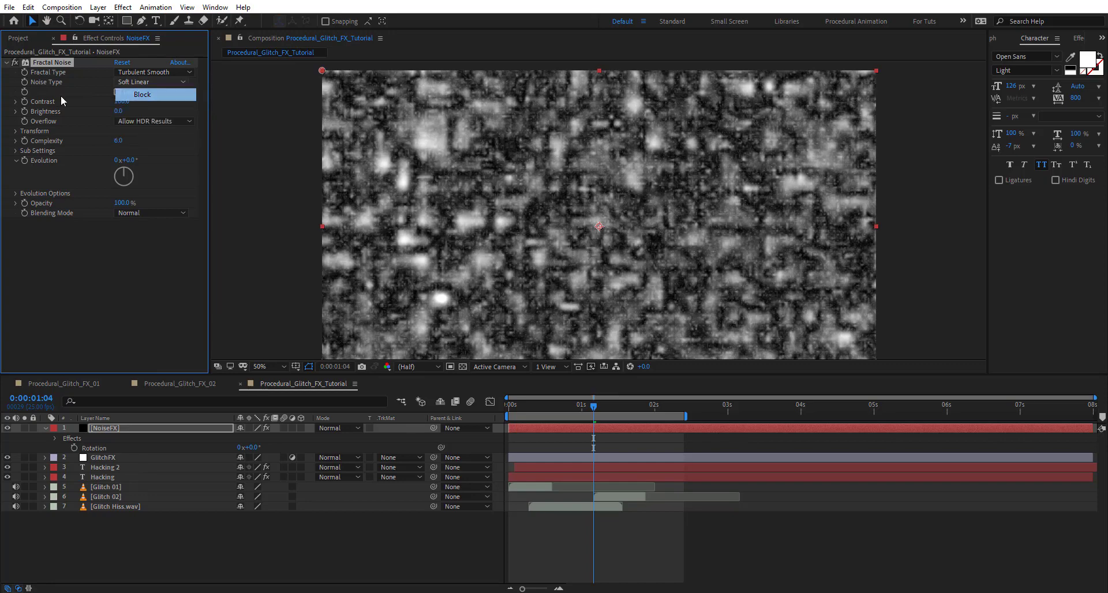
Turn off Uniform Scaling in Fractal Noise and set Scale Width to 10000 and Scale Height to 740.
{"action": "left_click", "coordinate": [17, 132]}
{"action": "left_click", "coordinate": [118, 152]}
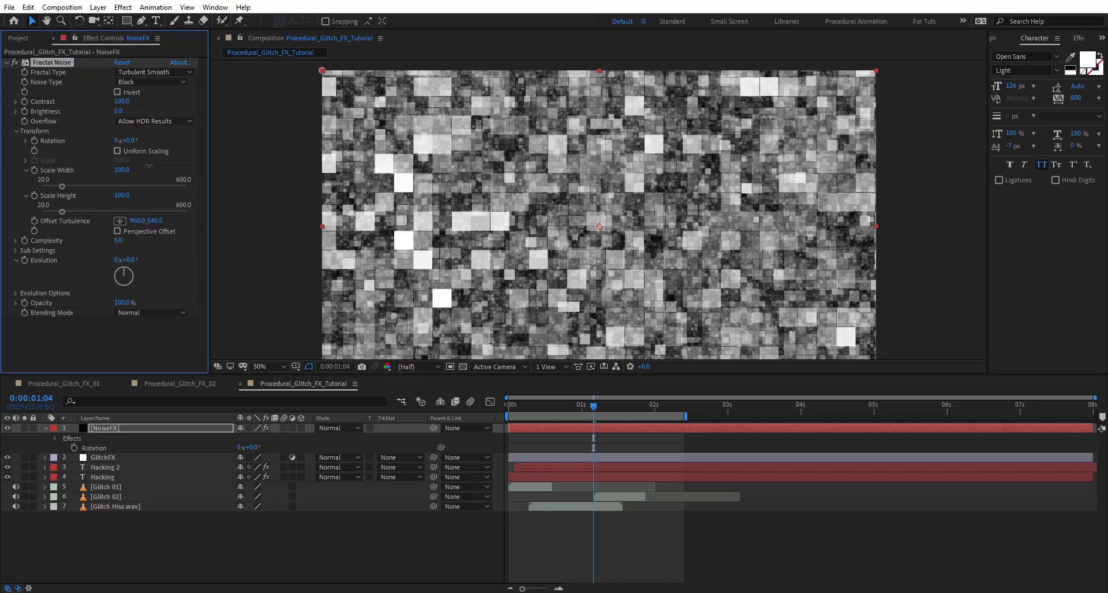
{"action": "left_click_drag", "start_coordinate": [586, 189], "coordinate": [788, 197]}
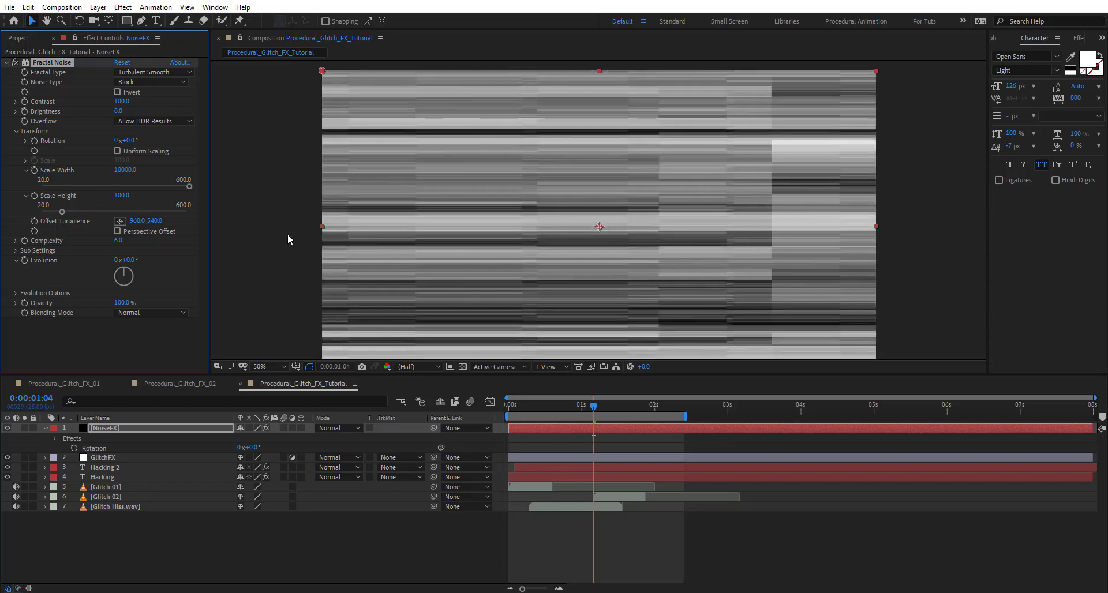
{"action": "left_click_drag", "start_coordinate": [163, 201], "coordinate": [149, 345]}
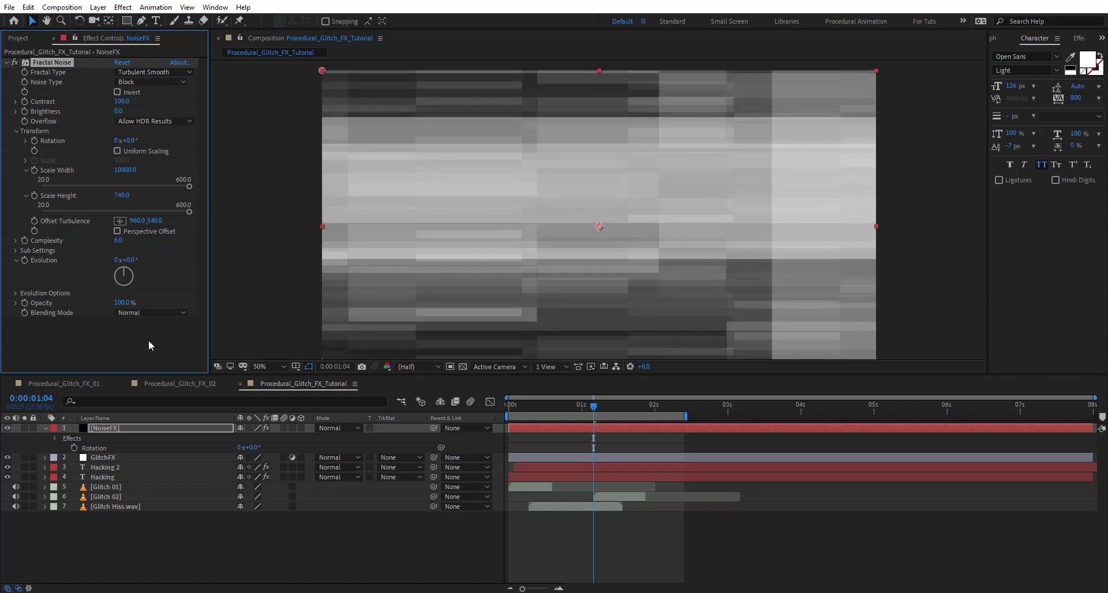
Pre-compose the NoiseFX layer as NoiseFX Comp 1, moving all attributes into the new composition.
{"action": "right_click", "coordinate": [129, 428]}
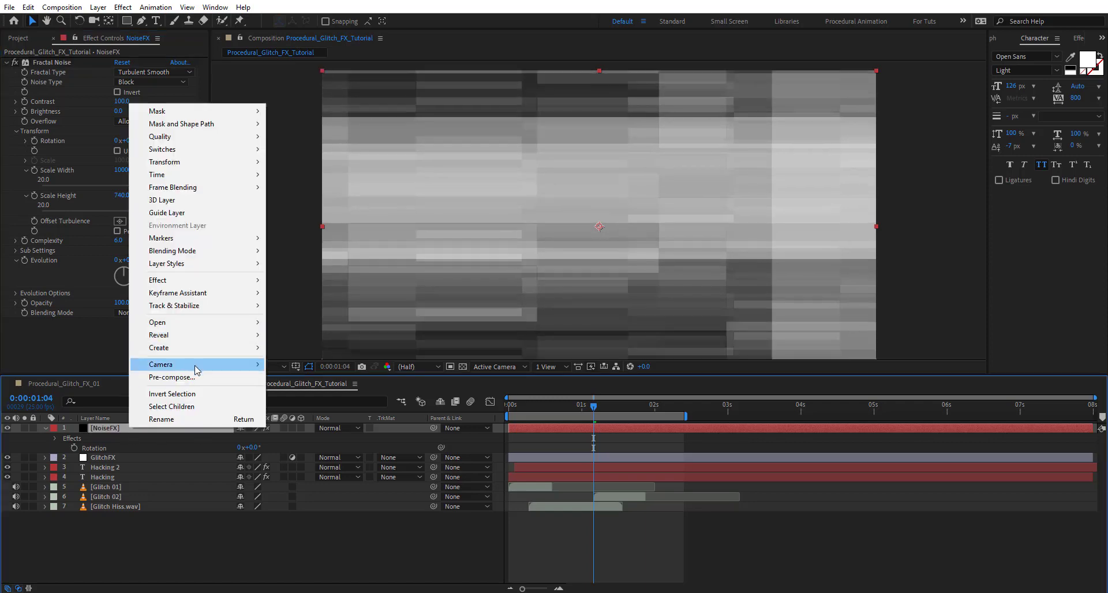
{"action": "left_click", "coordinate": [173, 377]}
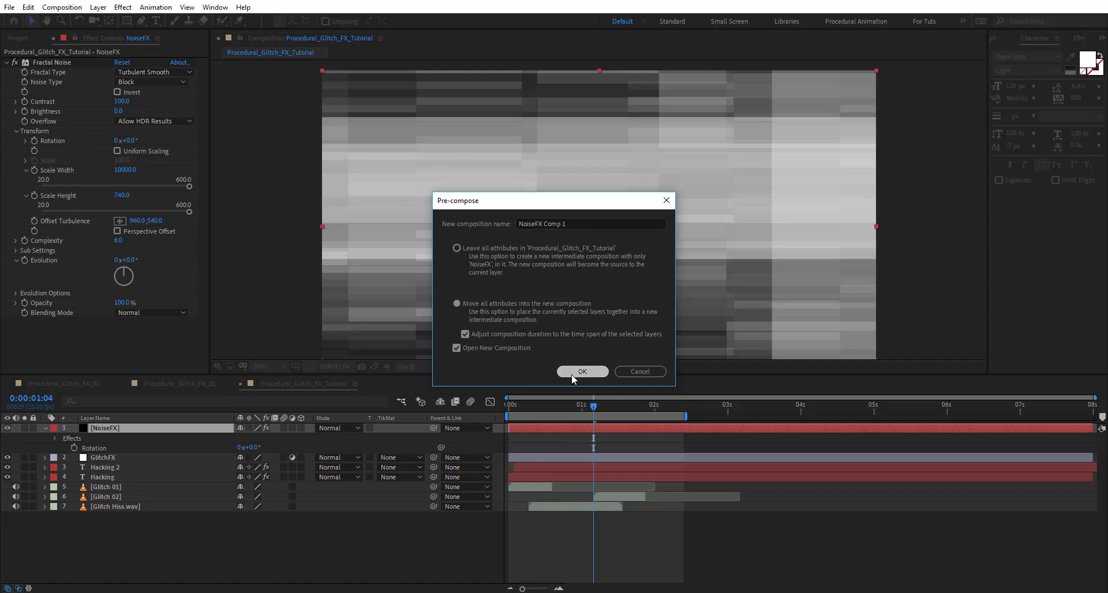
{"action": "left_click", "coordinate": [582, 372]}
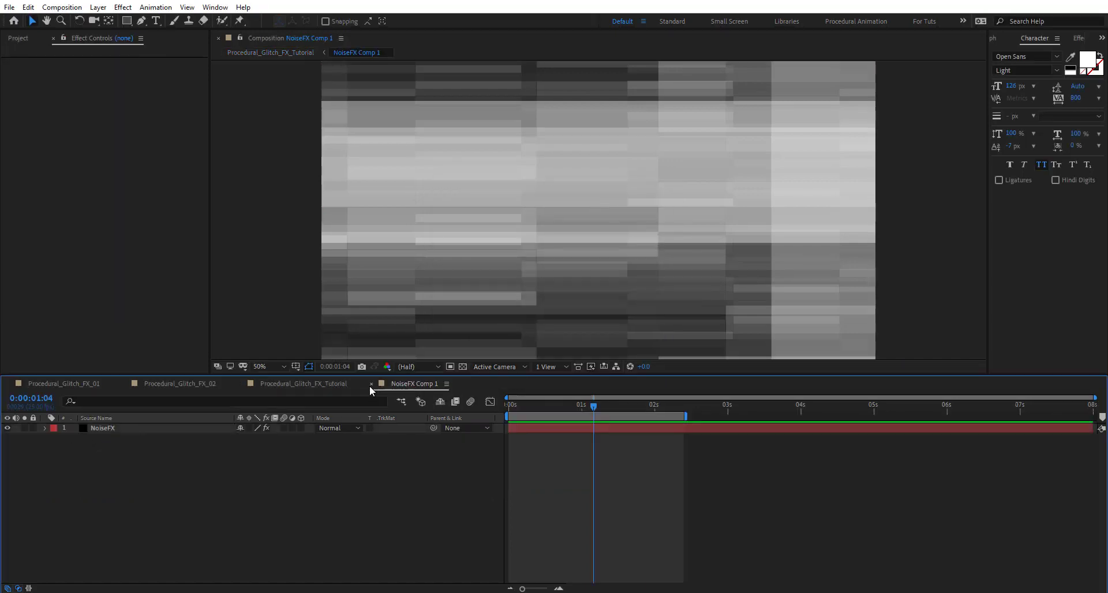
Hide the NoiseFX Comp 1 layer in the main composition and move it to the bottom of the layer stack.
{"action": "left_click", "coordinate": [371, 384]}
{"action": "left_click", "coordinate": [7, 429]}
{"action": "left_click_drag", "start_coordinate": [125, 429], "coordinate": [131, 508]}
Apply the Displacement Map effect to the GlitchFX adjustment layer.
{"action": "left_click", "coordinate": [93, 431]}
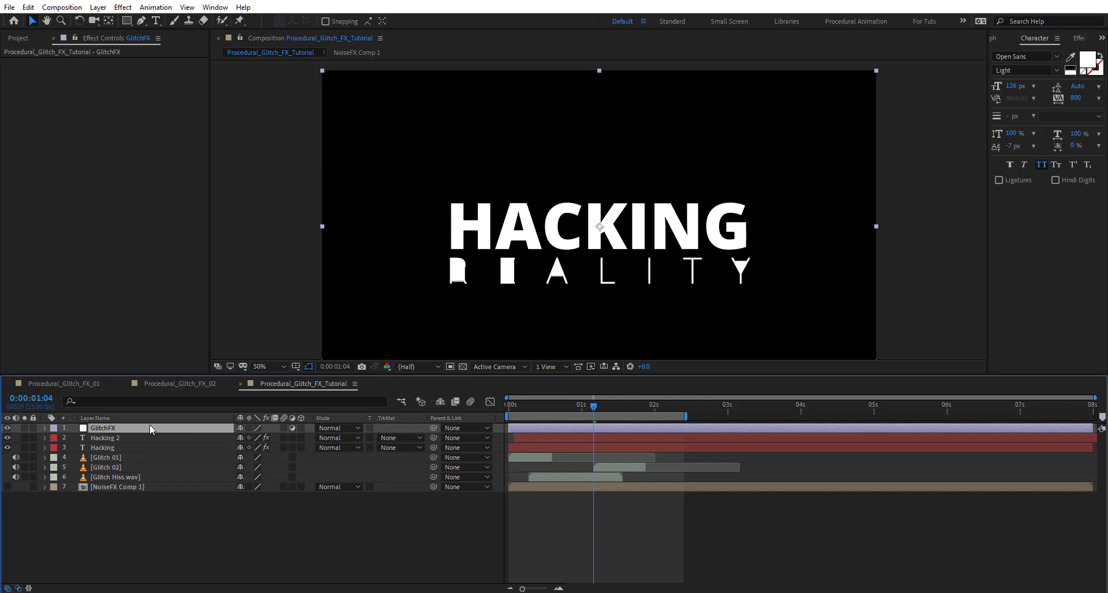
{"action": "key", "text": "ctrl+space"}
{"action": "type", "text": "dis"}
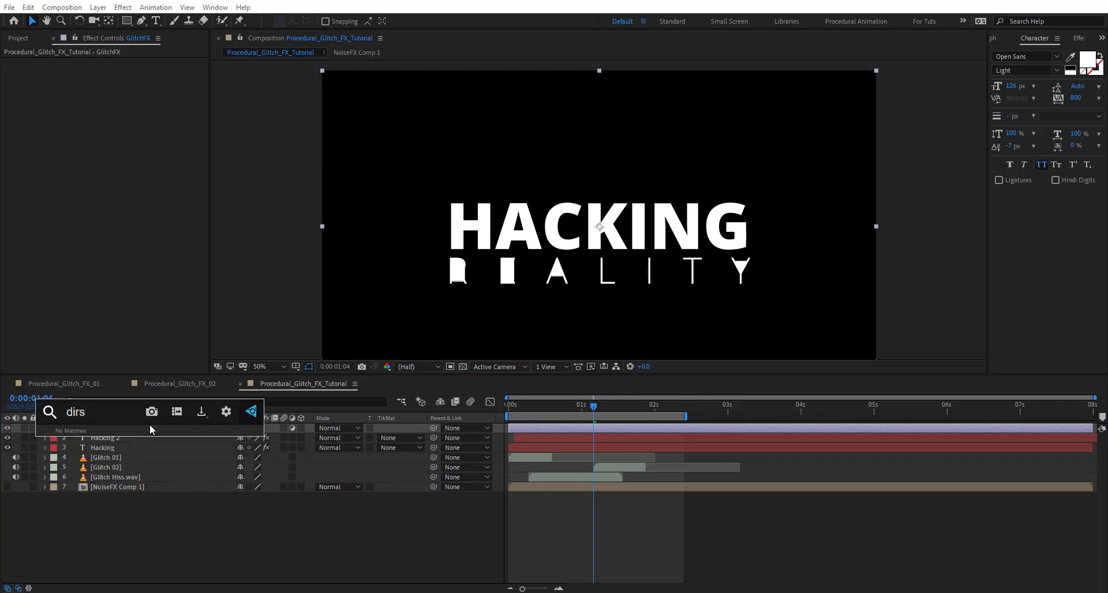
{"action": "key", "text": "Return"}
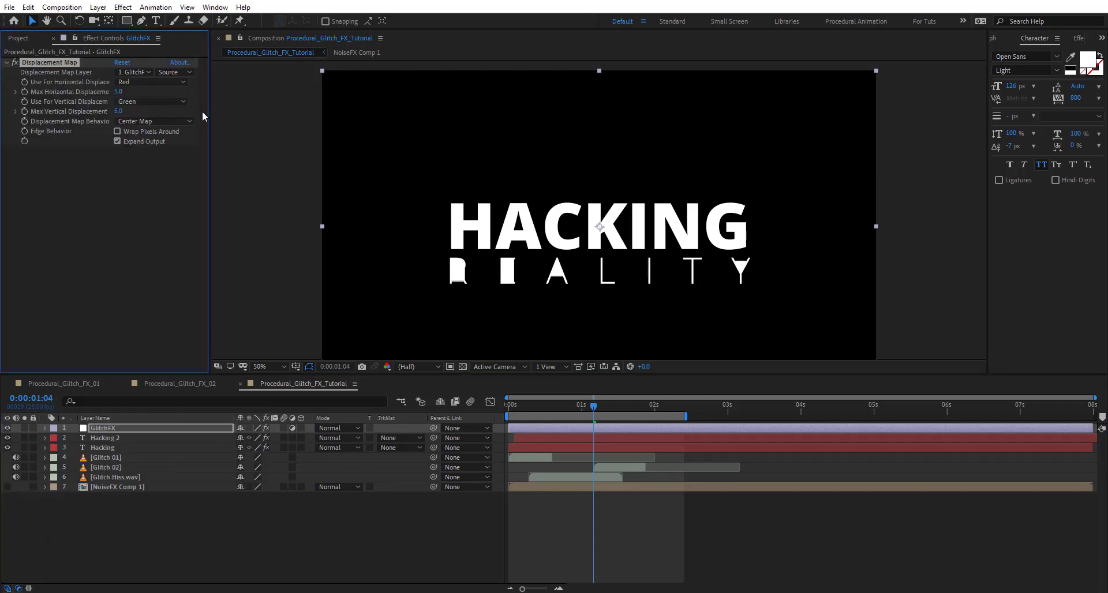
Use NoiseFX Comp 1 as the Displacement Map layer, with Max Horizontal Displacement 147 and Max Vertical Displacement 78.
{"action": "left_click", "coordinate": [133, 72]}
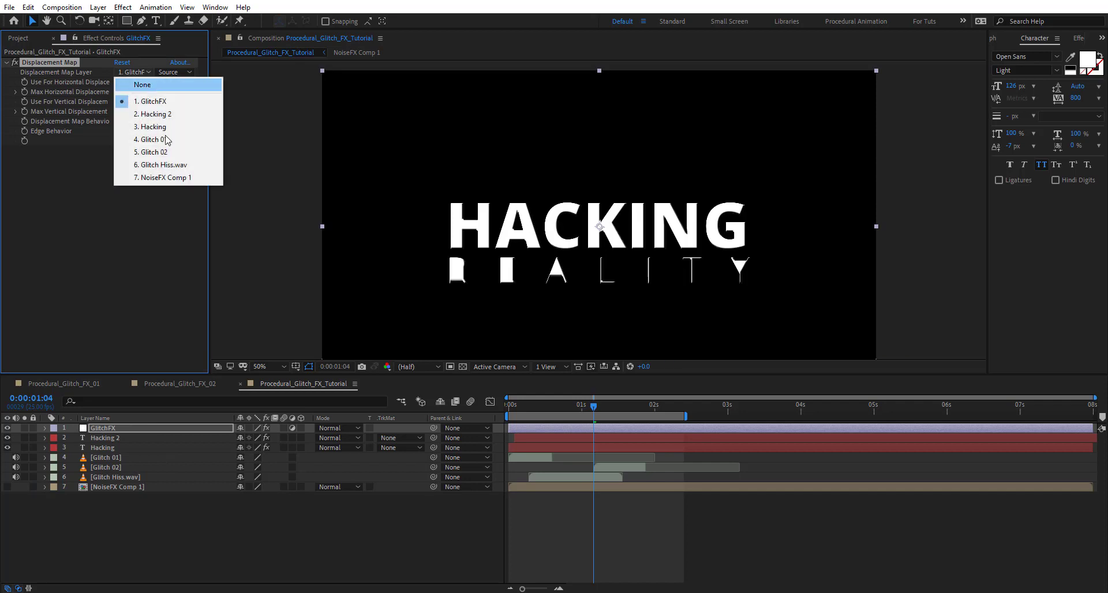
{"action": "left_click", "coordinate": [166, 178]}
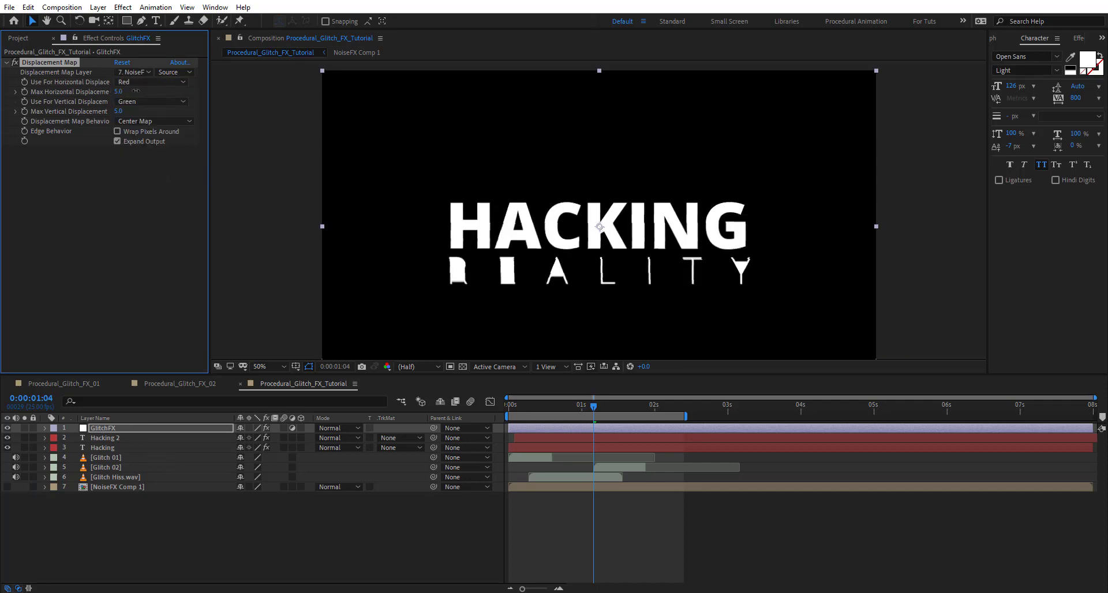
{"action": "left_click_drag", "start_coordinate": [135, 90], "coordinate": [202, 96]}
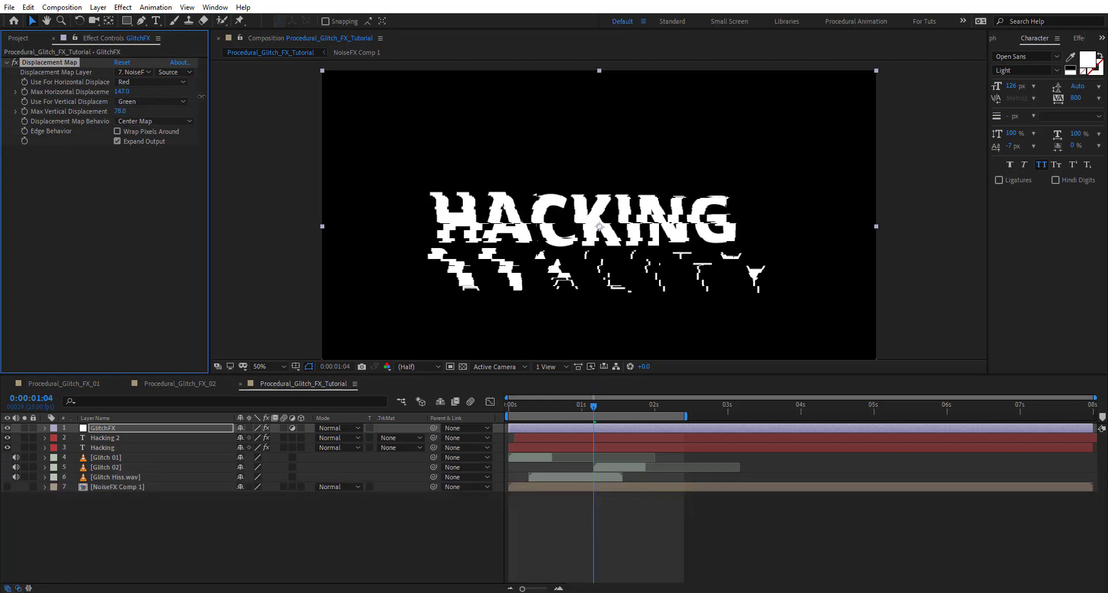
Trim the GlitchFX adjustment layer to a short segment in the first second and preview it.
{"action": "left_click_drag", "start_coordinate": [593, 407], "coordinate": [615, 430]}
{"action": "key", "text": "alt+["}
{"action": "key", "text": "alt+]"}
{"action": "key", "text": "space"}
Duplicate GlitchFX as a second burst near 1.5 seconds, with Max Horizontal Displacement -175 and Max Vertical Displacement 140.
{"action": "key", "text": "ctrl+d"}
{"action": "left_click_drag", "start_coordinate": [615, 407], "coordinate": [623, 407]}
{"action": "left_click_drag", "start_coordinate": [122, 92], "coordinate": [18, 93]}
{"action": "left_click_drag", "start_coordinate": [120, 111], "coordinate": [156, 116]}
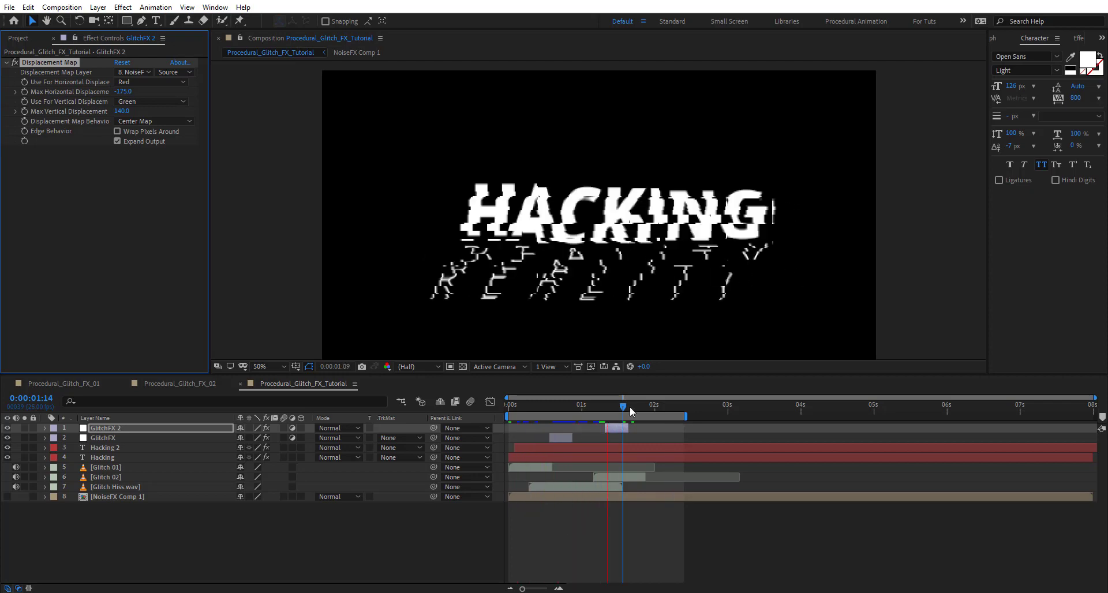
{"action": "left_click_drag", "start_coordinate": [624, 408], "coordinate": [637, 408]}
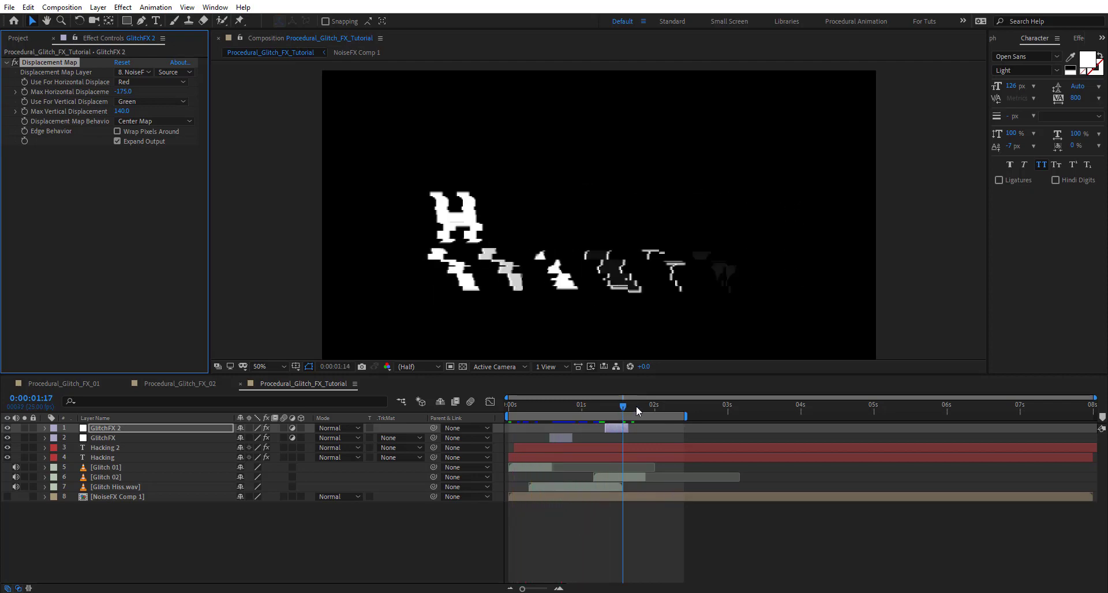
Inside NoiseFX Comp 1, animate the Fractal Noise Evolution with the expression time*100 and scrub to check it.
{"action": "double_click", "coordinate": [127, 497]}
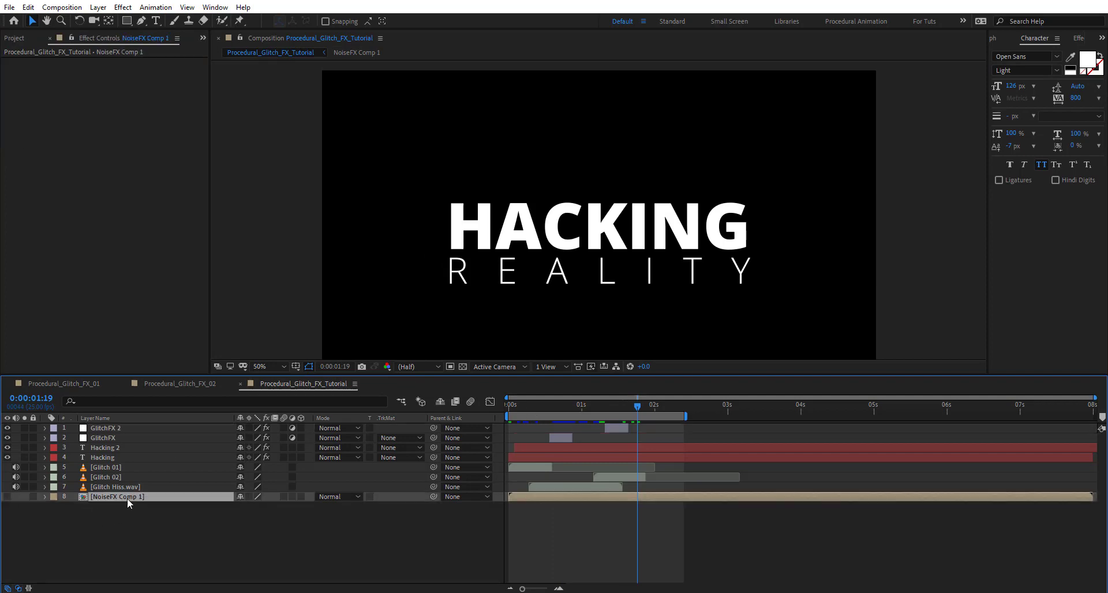
{"action": "left_click", "coordinate": [98, 429]}
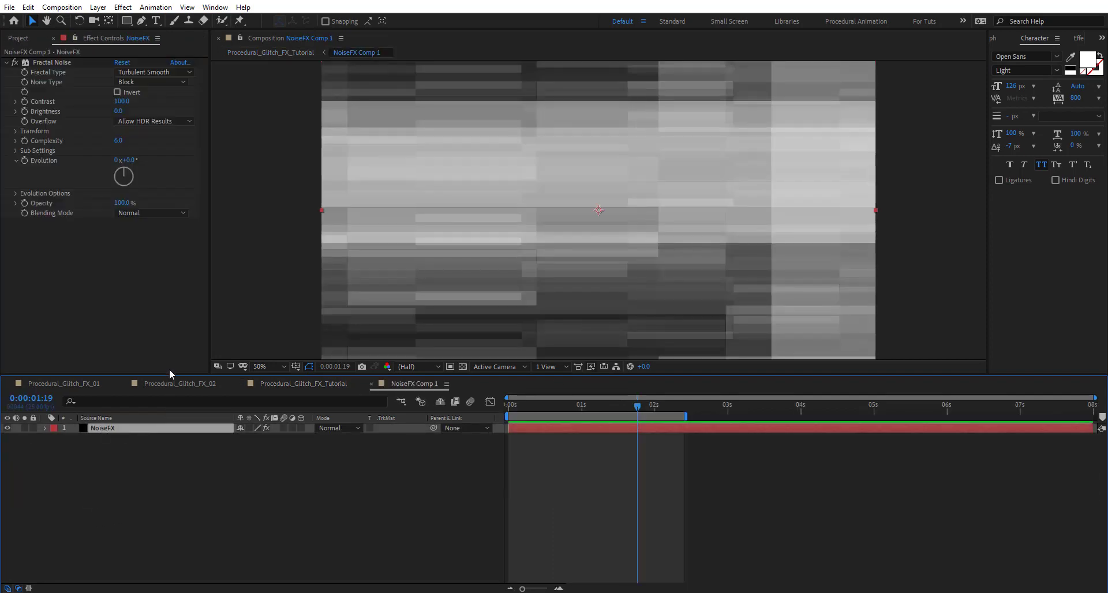
{"action": "left_click", "coordinate": [26, 160], "text": "alt"}
{"action": "type", "text": "time"}
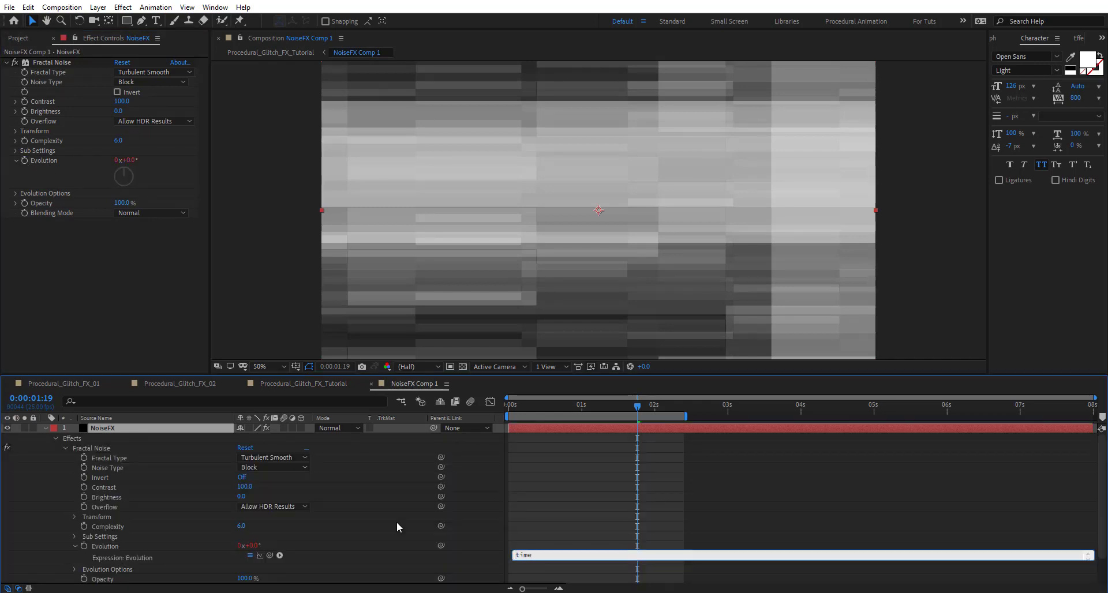
{"action": "type", "text": "*100"}
{"action": "left_click", "coordinate": [619, 397]}
{"action": "mouse_move", "coordinate": [638, 406]}
{"action": "left_mouse_down"}
{"action": "mouse_move", "coordinate": [508, 413]}
{"action": "mouse_move", "coordinate": [626, 422]}
{"action": "left_mouse_up"}
Return to the Procedural_Glitch_FX_Tutorial composition and reveal the keyframes of the Hacking and Hacking 2 layers.
{"action": "left_click", "coordinate": [304, 384]}
{"action": "left_click", "coordinate": [618, 407]}
{"action": "left_click", "coordinate": [112, 458]}
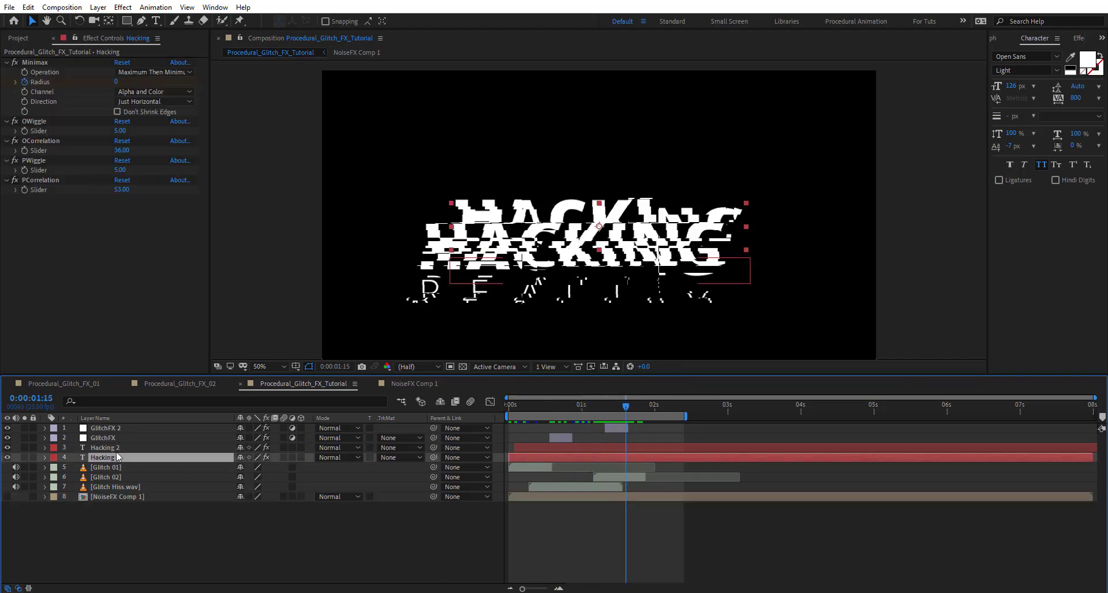
{"action": "left_click", "coordinate": [115, 447], "text": "shift"}
{"action": "key", "text": "u"}
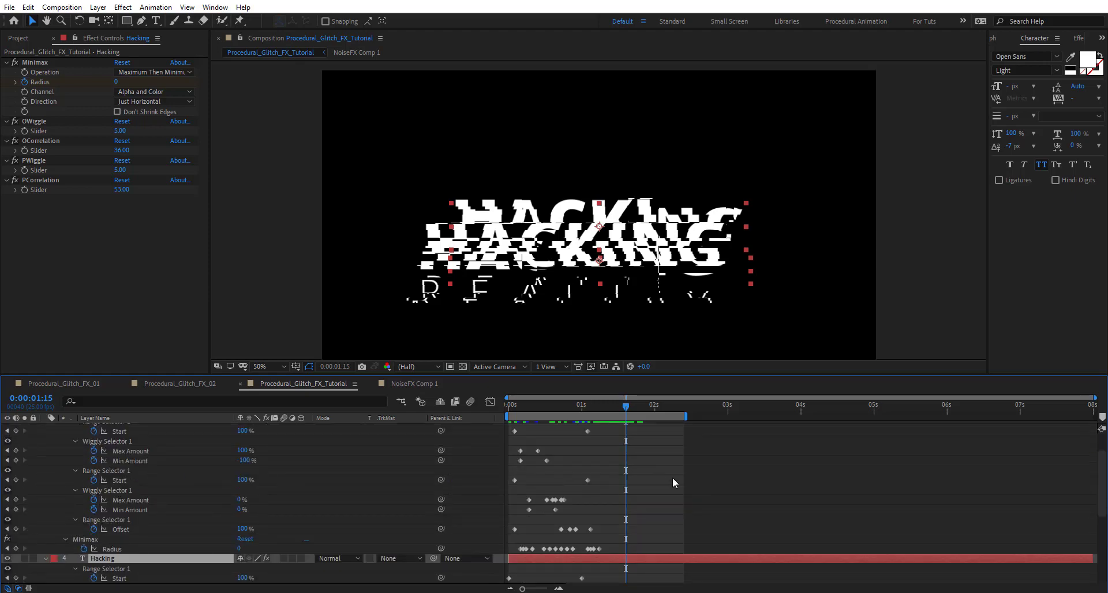
Copy all Hacking 2 keyframes to 0:00:03:24 and time-reverse the pasted set.
{"action": "scroll", "coordinate": [611, 474], "scroll_direction": "up", "scroll_amount": 2}
{"action": "left_click_drag", "start_coordinate": [605, 454], "coordinate": [507, 490]}
{"action": "scroll", "coordinate": [665, 455], "scroll_direction": "up", "scroll_amount": 4}
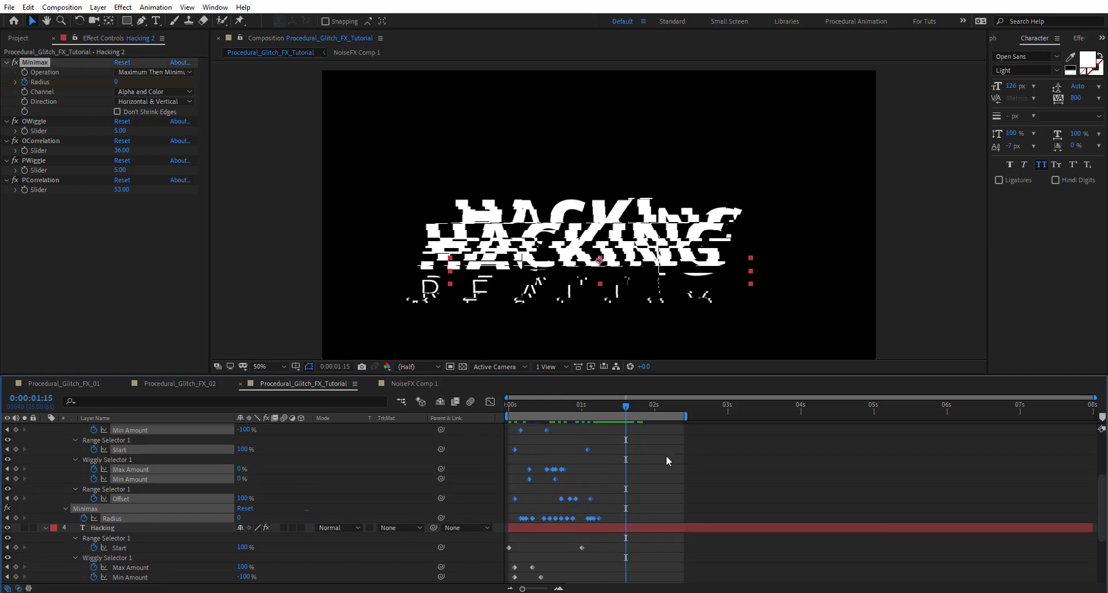
{"action": "left_click_drag", "start_coordinate": [748, 405], "coordinate": [799, 407]}
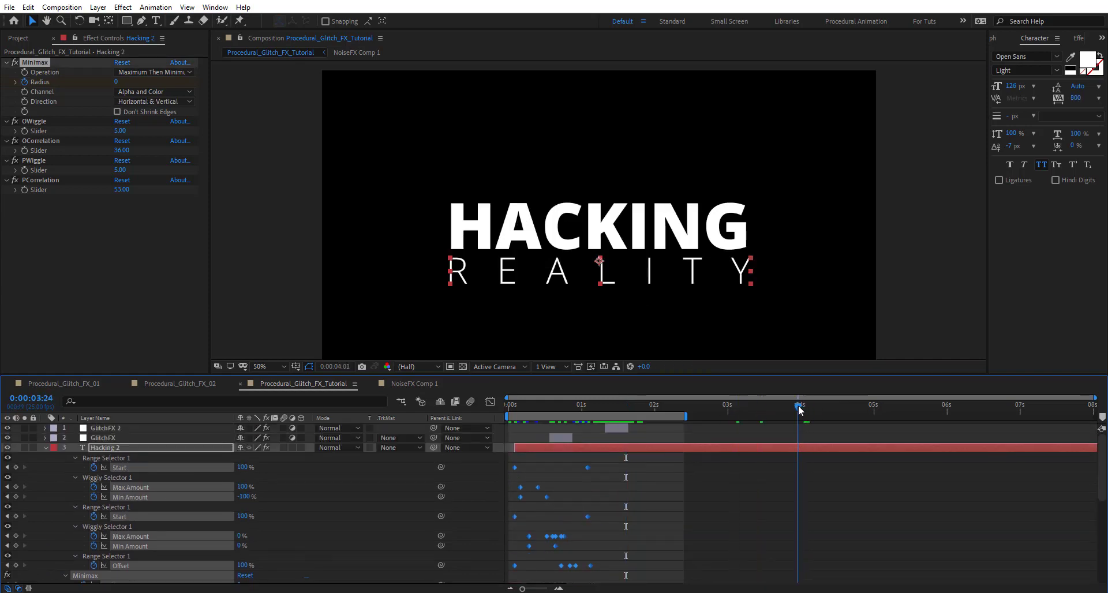
{"action": "key", "text": "ctrl+v"}
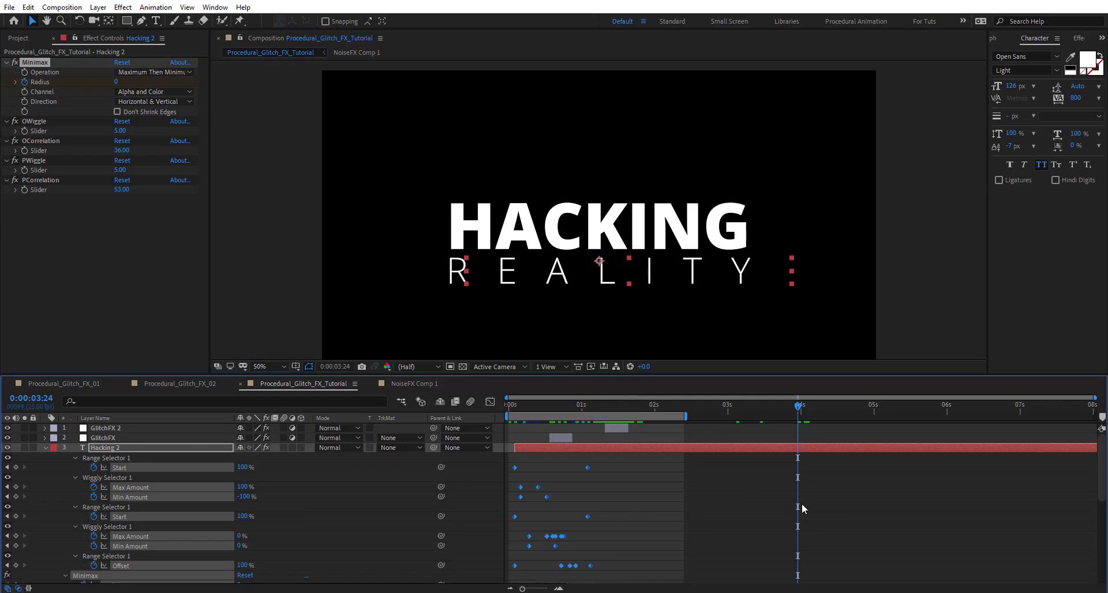
{"action": "right_click", "coordinate": [799, 475]}
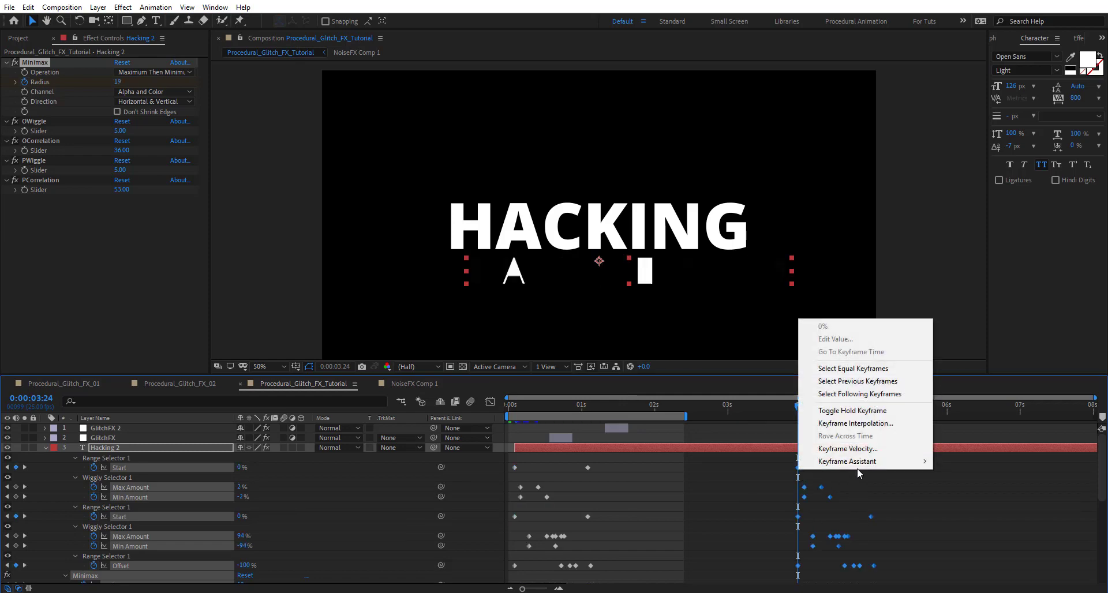
{"action": "mouse_move", "coordinate": [860, 462]}
{"action": "left_click", "coordinate": [654, 574]}
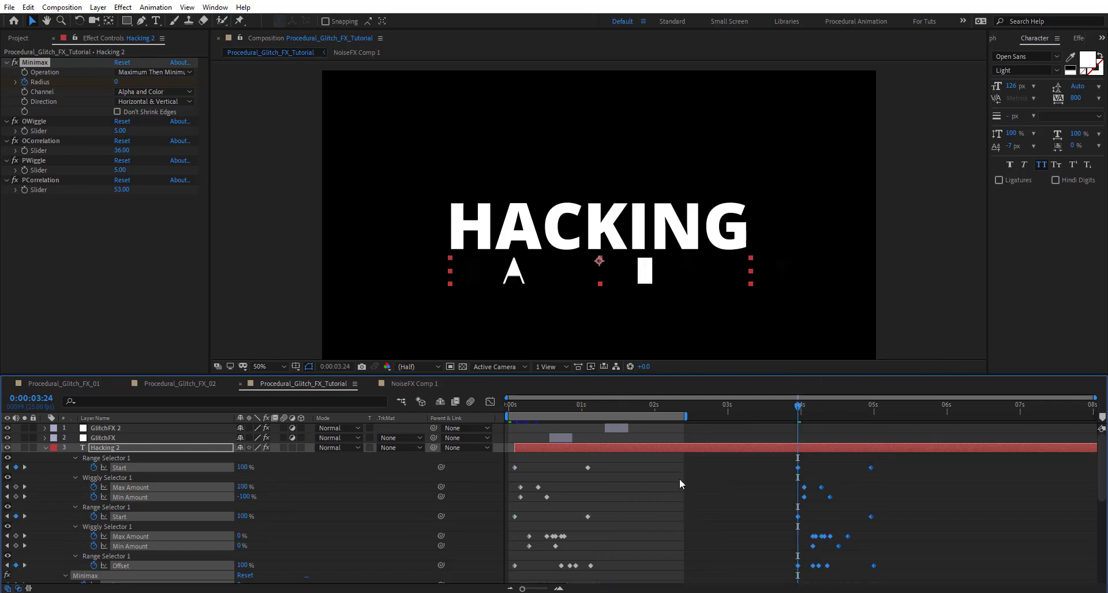
Copy all Hacking layer keyframes to 0:00:03:24 and time-reverse the pasted set.
{"action": "scroll", "coordinate": [607, 453], "scroll_direction": "down", "scroll_amount": 2}
{"action": "left_click_drag", "start_coordinate": [604, 432], "coordinate": [503, 555]}
{"action": "key", "text": "ctrl+c"}
{"action": "key", "text": "ctrl+v"}
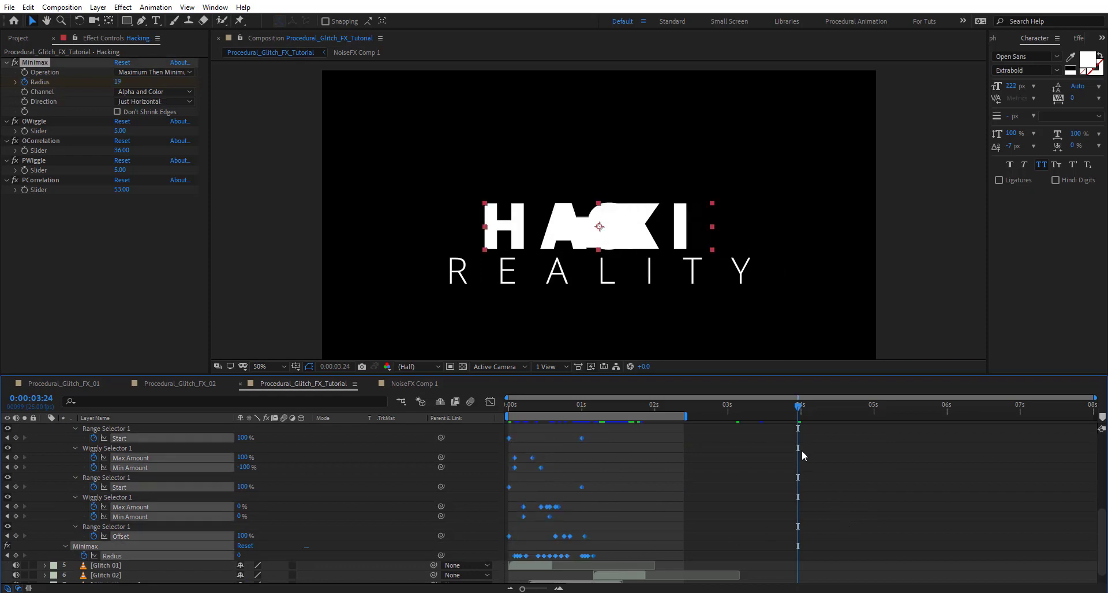
{"action": "right_click", "coordinate": [798, 440]}
{"action": "mouse_move", "coordinate": [872, 581]}
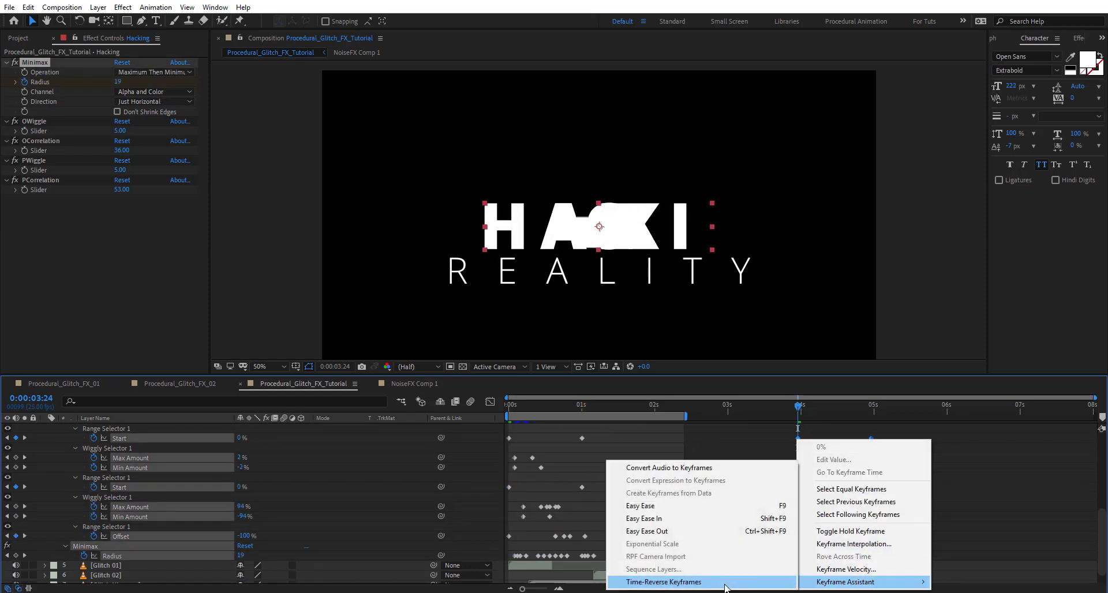
{"action": "left_click", "coordinate": [663, 579]}
Extend the end of the work area to just past 6 seconds.
{"action": "scroll", "coordinate": [688, 459], "scroll_direction": "up", "scroll_amount": 2}
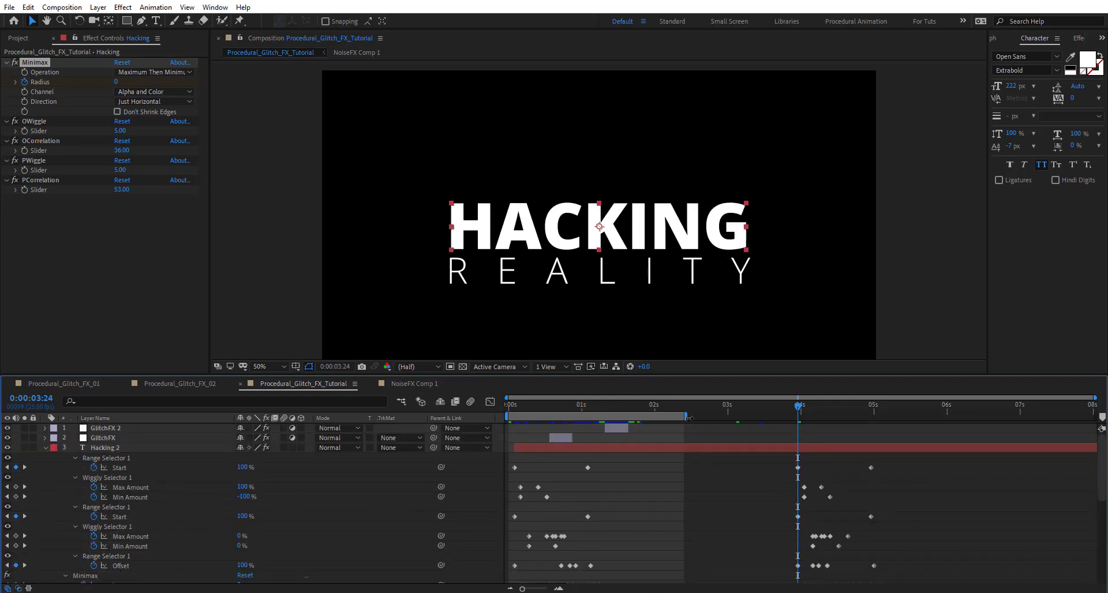
{"action": "left_click_drag", "start_coordinate": [687, 417], "coordinate": [958, 417]}
{"action": "left_click_drag", "start_coordinate": [797, 407], "coordinate": [687, 410]}
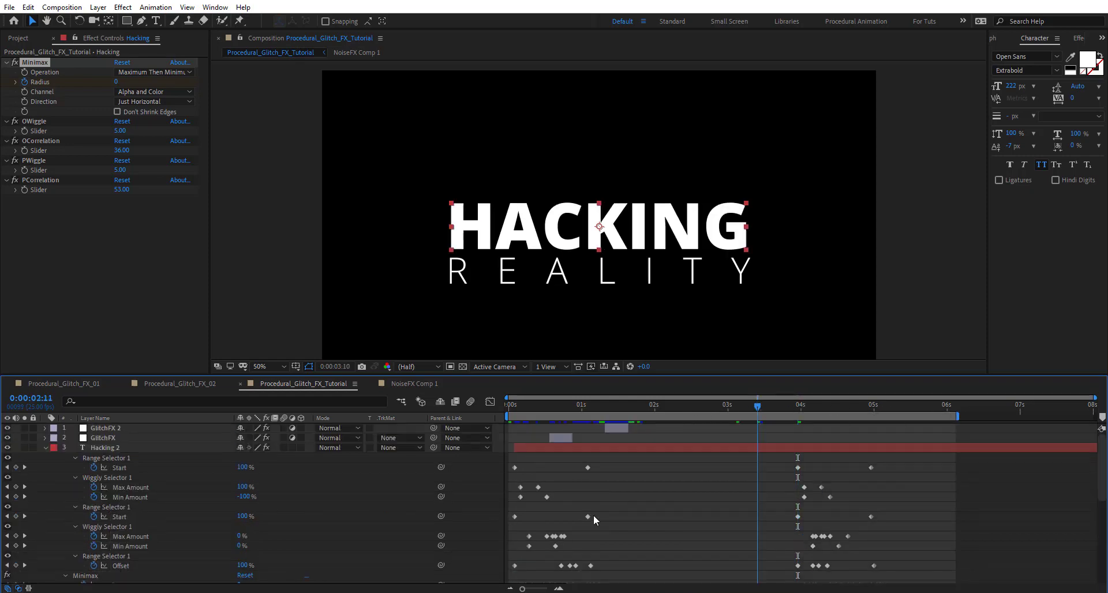
Duplicate the Glitch 01, Glitch 02 and Glitch Hiss.wav layers and move the copies to the outro near 4 seconds.
{"action": "scroll", "coordinate": [102, 541], "scroll_direction": "down", "scroll_amount": 7}
{"action": "left_click", "coordinate": [116, 569]}
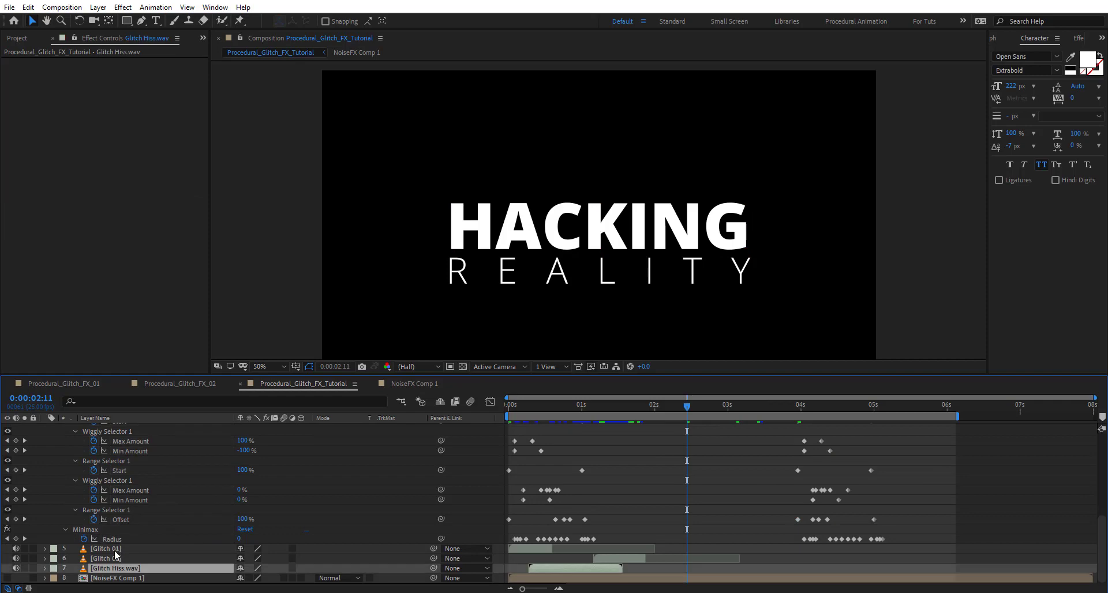
{"action": "left_click", "coordinate": [115, 551], "text": "shift"}
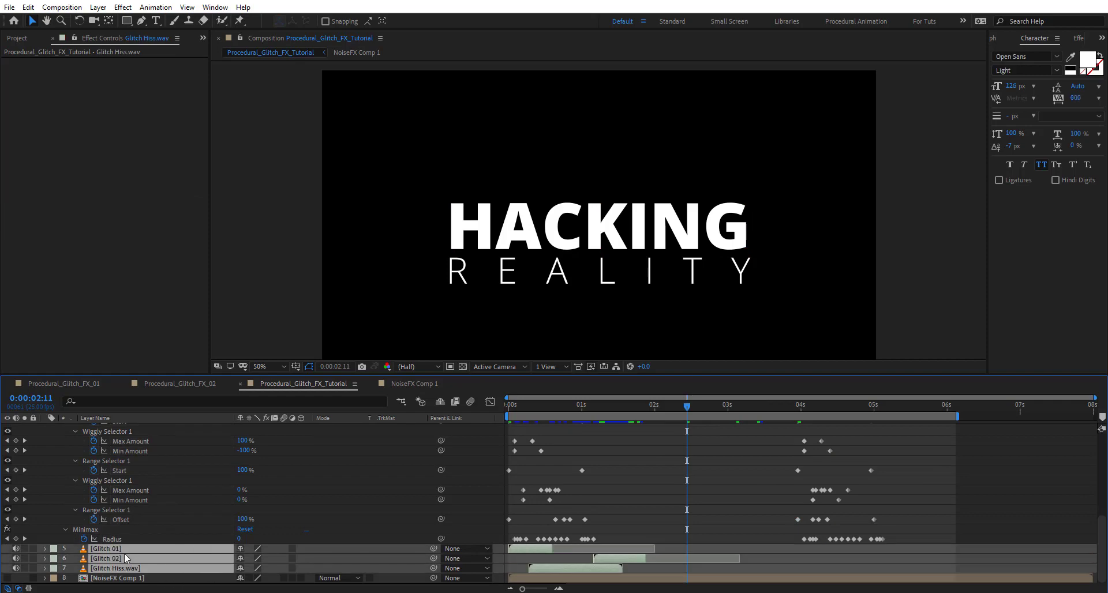
{"action": "key", "text": "ctrl+d"}
{"action": "left_click_drag", "start_coordinate": [119, 567], "coordinate": [117, 555]}
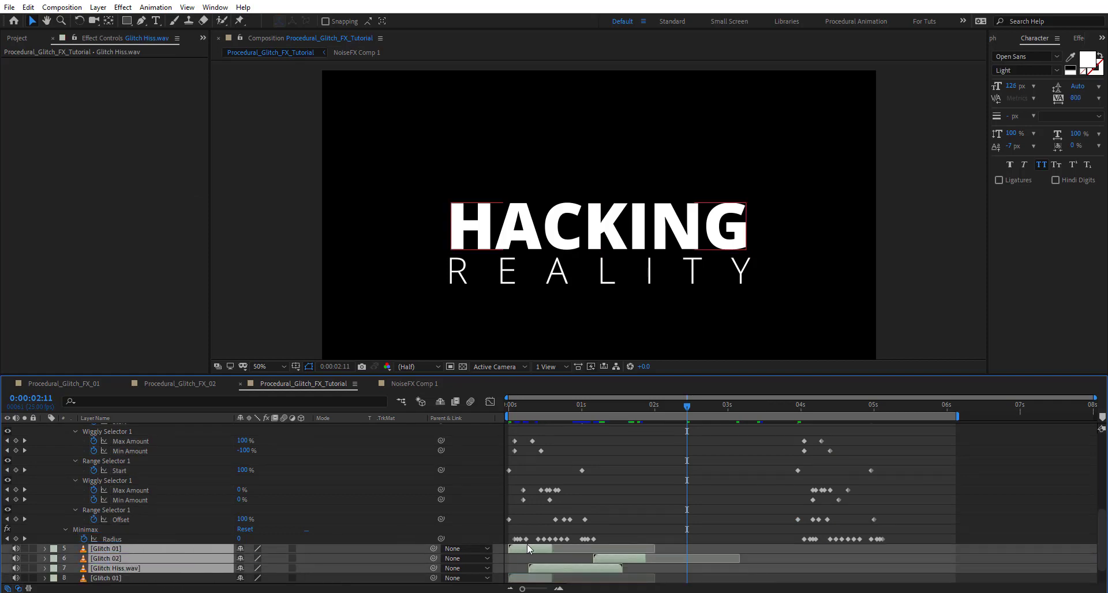
{"action": "left_click_drag", "start_coordinate": [528, 545], "coordinate": [805, 547]}
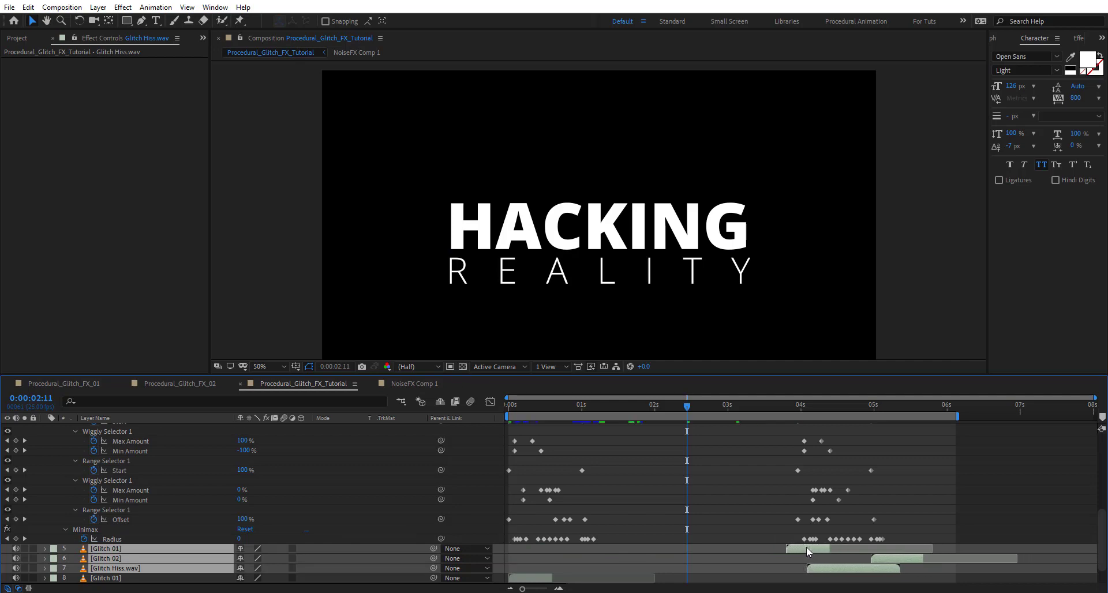
Time-reverse the three duplicated audio layers and preview the outro.
{"action": "right_click", "coordinate": [806, 548]}
{"action": "mouse_move", "coordinate": [885, 293]}
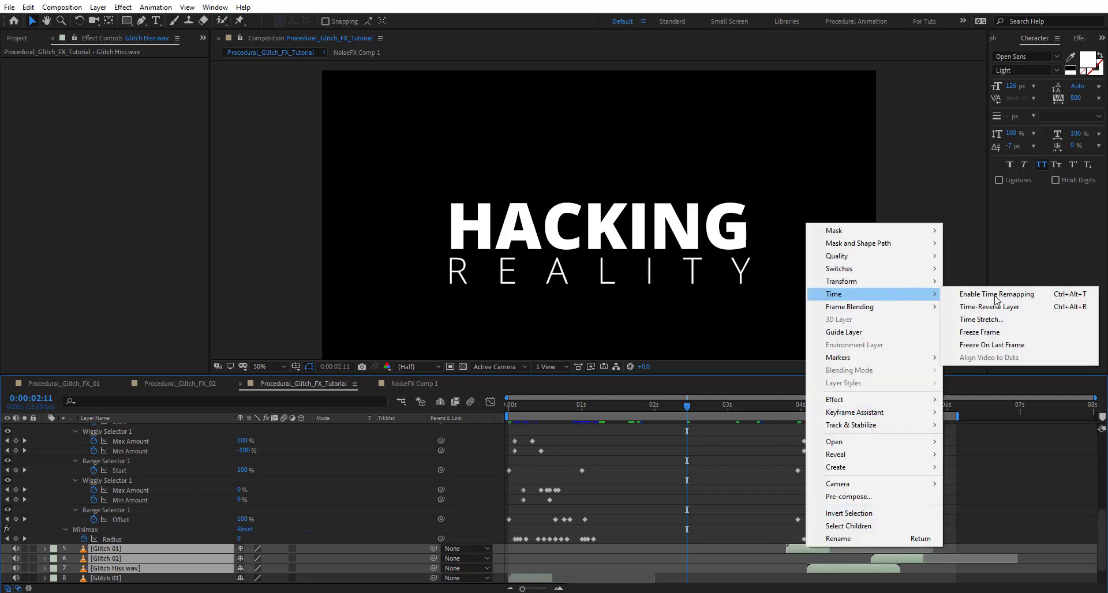
{"action": "left_click", "coordinate": [1038, 311]}
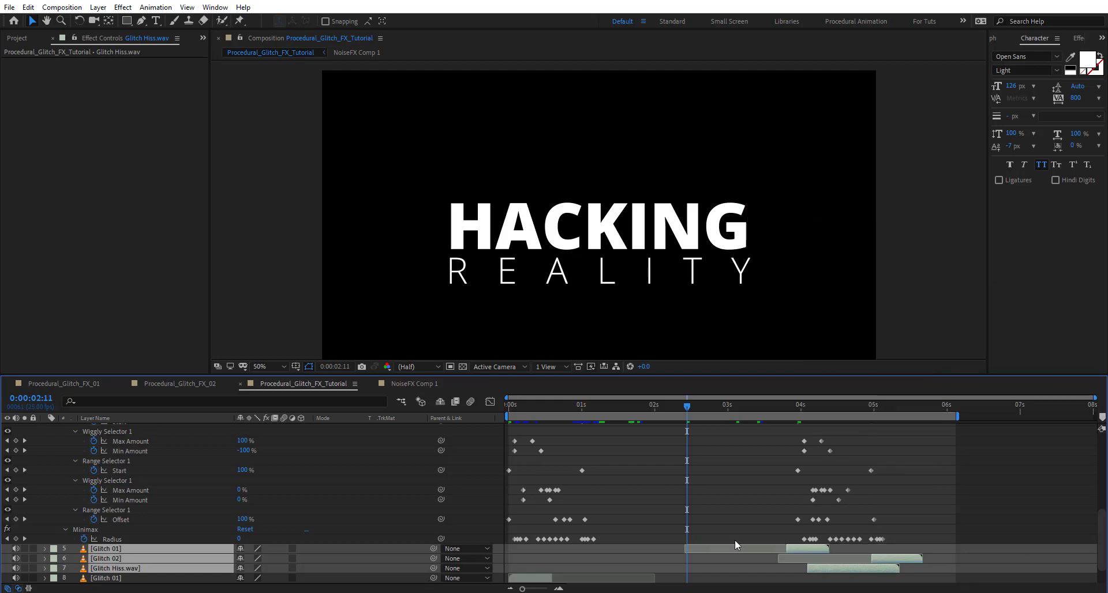
{"action": "key", "text": "space"}
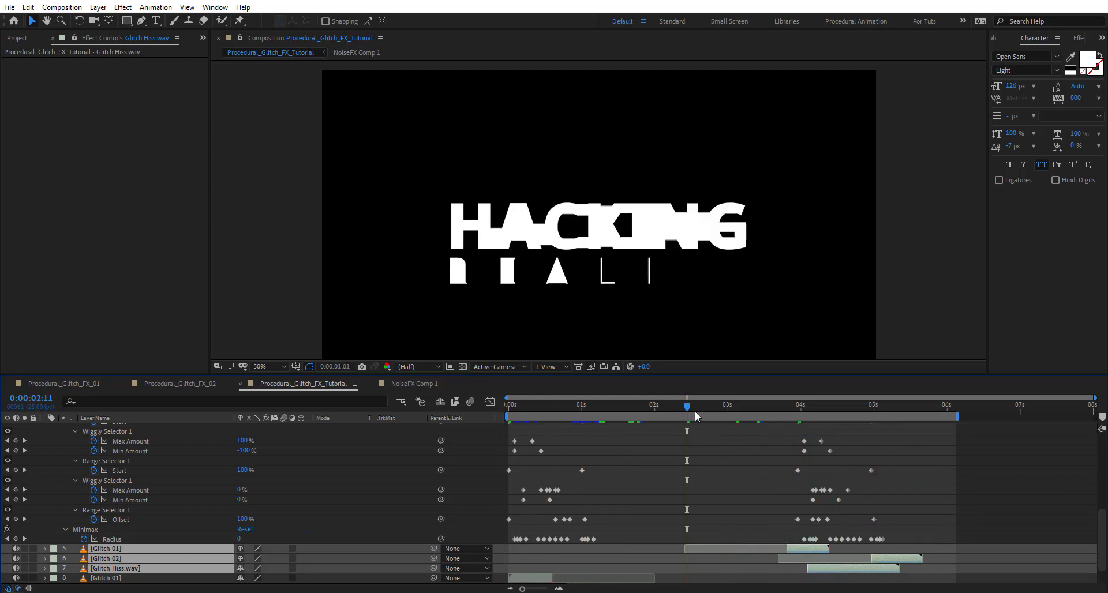
{"action": "left_click_drag", "start_coordinate": [695, 410], "coordinate": [838, 412]}
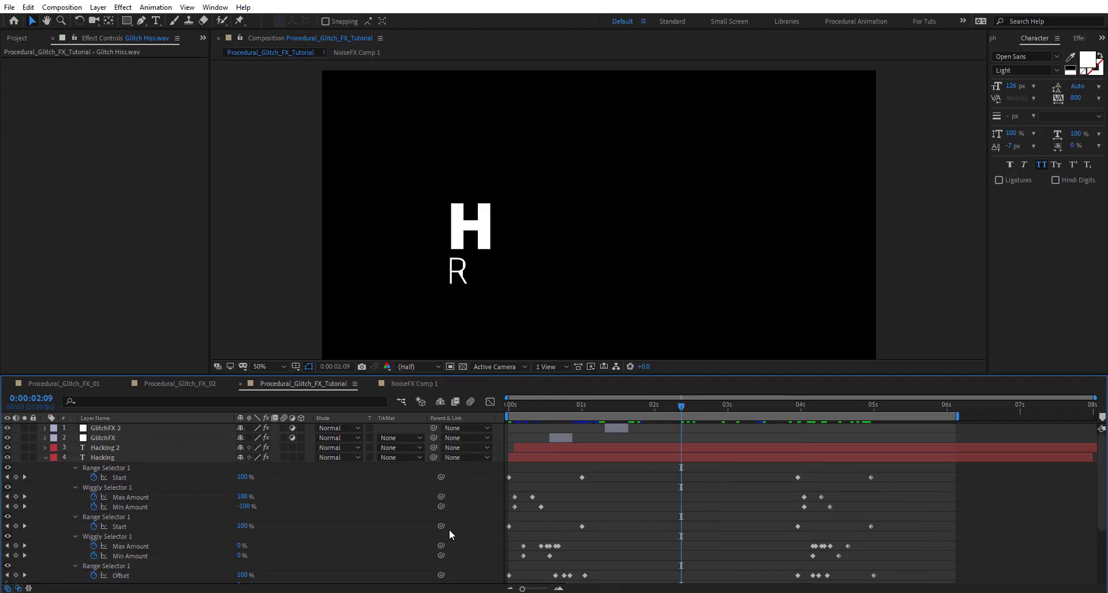
Copy the animated Minimax effect from the Hacking layer to the life text layer and reveal the life layer's keyframes.
{"action": "left_click", "coordinate": [102, 457]}
{"action": "left_click", "coordinate": [96, 468]}
{"action": "key", "text": "ctrl+v"}
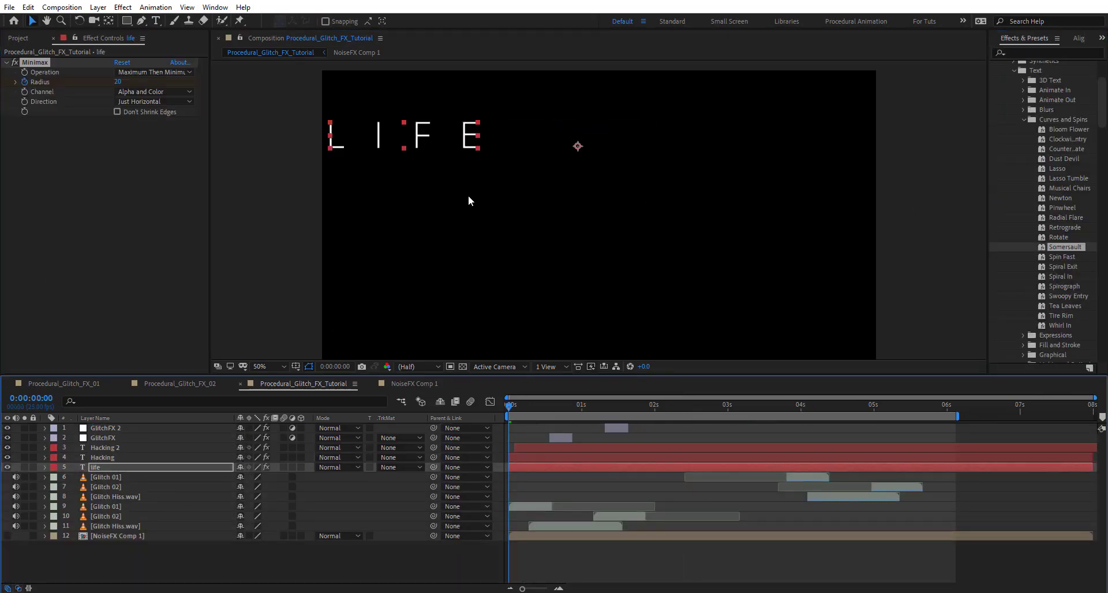
{"action": "left_click", "coordinate": [45, 468]}
{"action": "left_click", "coordinate": [102, 458]}
{"action": "key", "text": "u"}
{"action": "left_click", "coordinate": [96, 468]}
{"action": "key", "text": "u"}
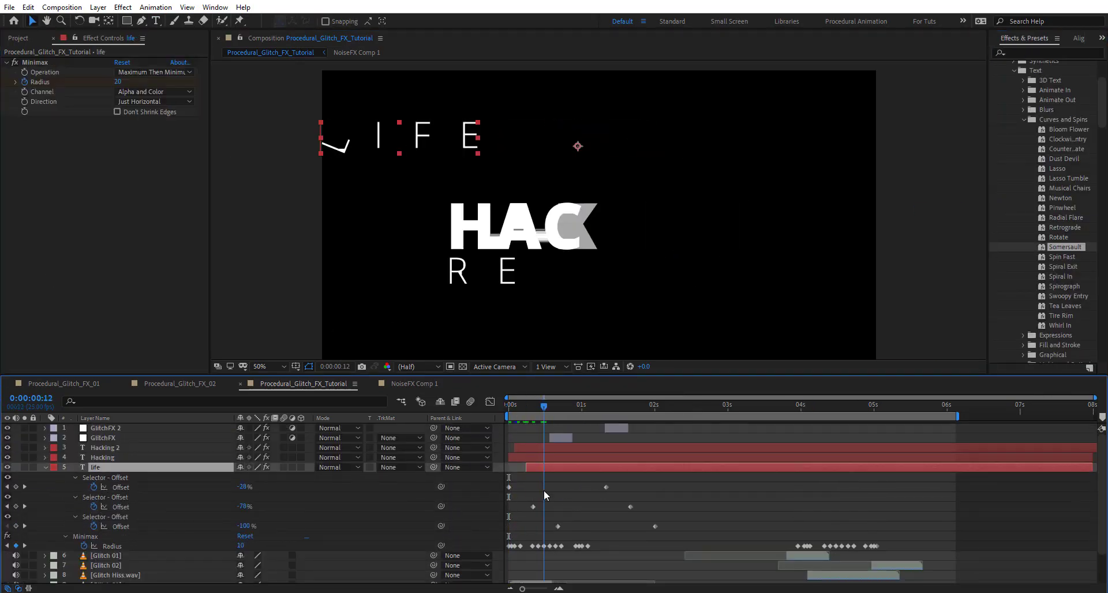
Retime the life layer's start and its intro selector Offset keyframes to play faster, and preview the result.
{"action": "left_click_drag", "start_coordinate": [521, 417], "coordinate": [547, 418]}
{"action": "left_click_drag", "start_coordinate": [516, 483], "coordinate": [546, 512]}
{"action": "left_click_drag", "start_coordinate": [524, 487], "coordinate": [532, 498]}
{"action": "left_click_drag", "start_coordinate": [547, 416], "coordinate": [582, 428]}
{"action": "left_click_drag", "start_coordinate": [622, 534], "coordinate": [538, 487]}
{"action": "left_click_drag", "start_coordinate": [568, 416], "coordinate": [521, 416]}
{"action": "left_click_drag", "start_coordinate": [527, 468], "coordinate": [521, 468]}
{"action": "left_click_drag", "start_coordinate": [520, 407], "coordinate": [538, 411]}
{"action": "key", "text": "Home"}
{"action": "key", "text": "space"}
Copy the life layer's intro selector Offset keyframes to the outro near 4 seconds and time-reverse them.
{"action": "left_click_drag", "start_coordinate": [539, 468], "coordinate": [622, 535]}
{"action": "left_click", "coordinate": [596, 410]}
{"action": "key", "text": "ctrl+c"}
{"action": "key", "text": "ctrl+v"}
{"action": "right_click", "coordinate": [844, 507]}
{"action": "left_click_drag", "start_coordinate": [822, 409], "coordinate": [847, 408]}
{"action": "left_click", "coordinate": [1024, 503]}
Adjust the timing of the life layer's outro keyframes, trim the Glitch Hiss.wav copy and move the Glitch 02 copy earlier.
{"action": "left_click_drag", "start_coordinate": [856, 526], "coordinate": [804, 526]}
{"action": "left_click_drag", "start_coordinate": [810, 539], "coordinate": [878, 565]}
{"action": "left_click_drag", "start_coordinate": [899, 575], "coordinate": [866, 575]}
{"action": "left_click_drag", "start_coordinate": [886, 407], "coordinate": [890, 407]}
{"action": "left_click_drag", "start_coordinate": [897, 565], "coordinate": [881, 565]}
End the work area at 0:00:05:05, trim the composition to it and preview the animation.
{"action": "key", "text": "n"}
{"action": "key", "text": "ctrl+shift+x"}
{"action": "key", "text": "space"}
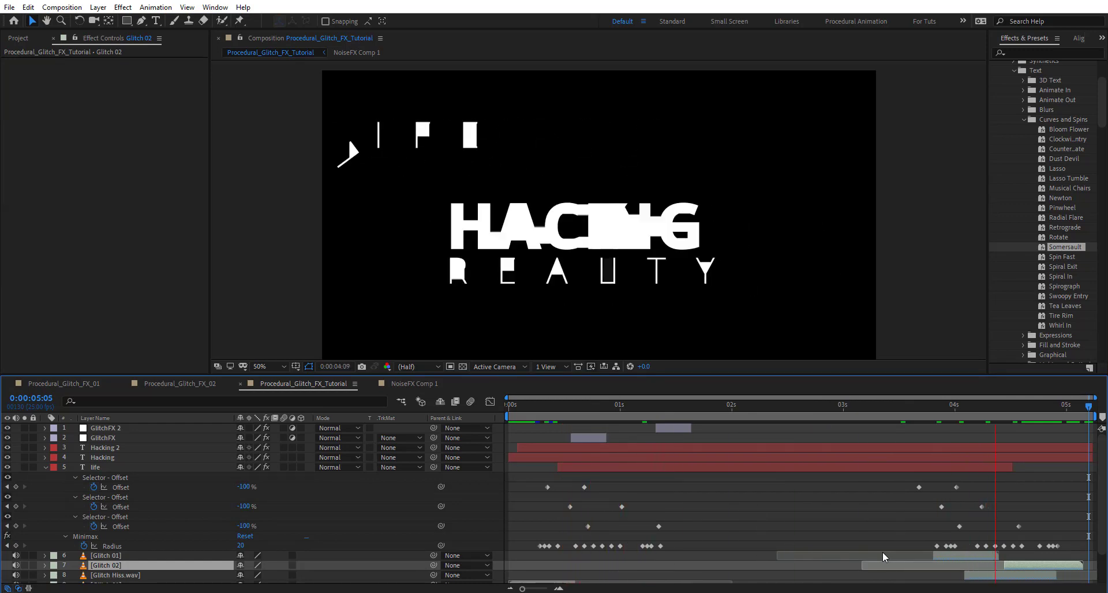
{"action": "key", "text": "space"}
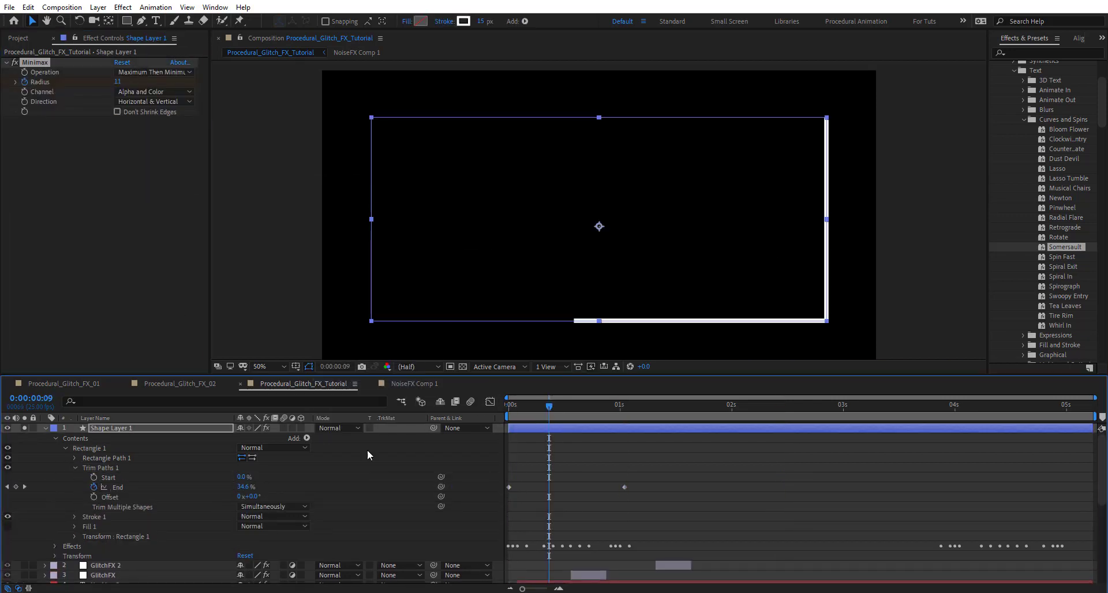
Set the Minimax operation on Shape Layer 1 to Maximum and preview the animation.
{"action": "left_click", "coordinate": [154, 72]}
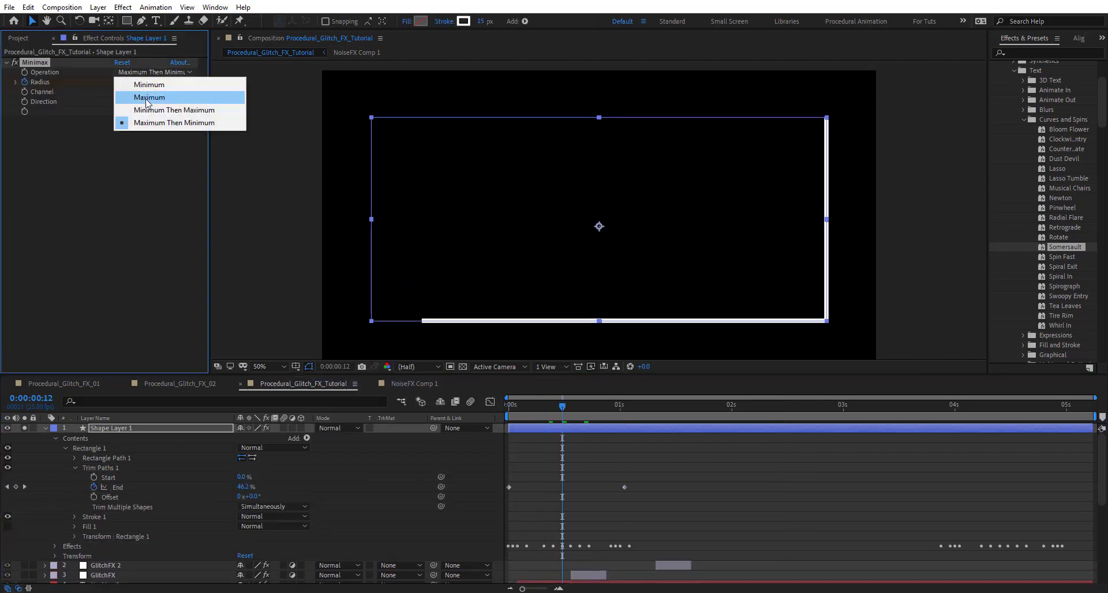
{"action": "left_click", "coordinate": [148, 97]}
{"action": "key", "text": "space"}
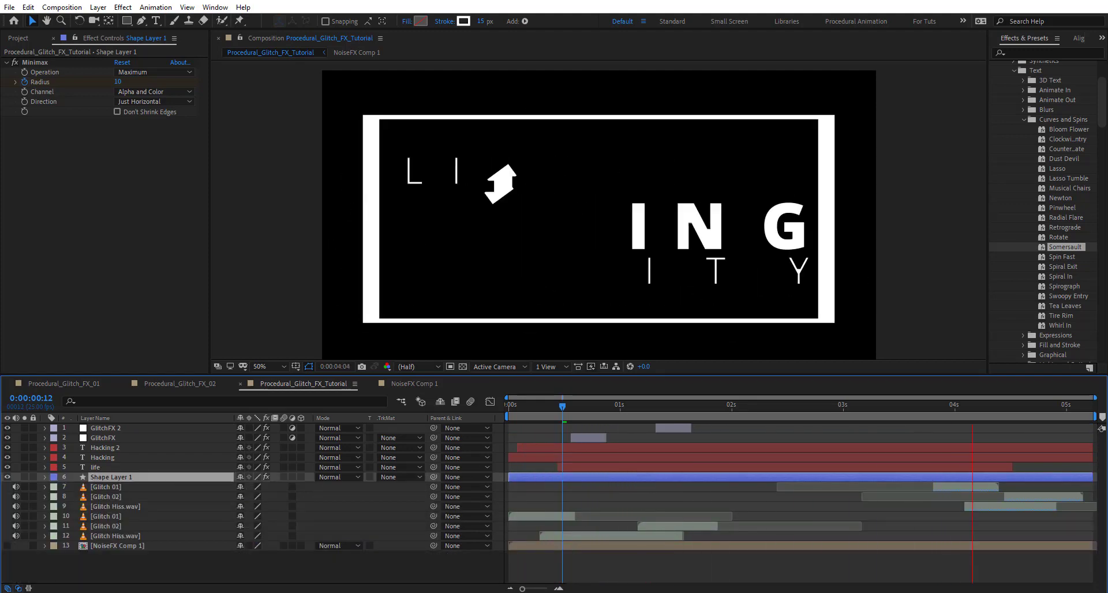
{"action": "key", "text": "space"}
Reveal the animated properties of Shape Layer 1.
{"action": "key", "text": "u"}
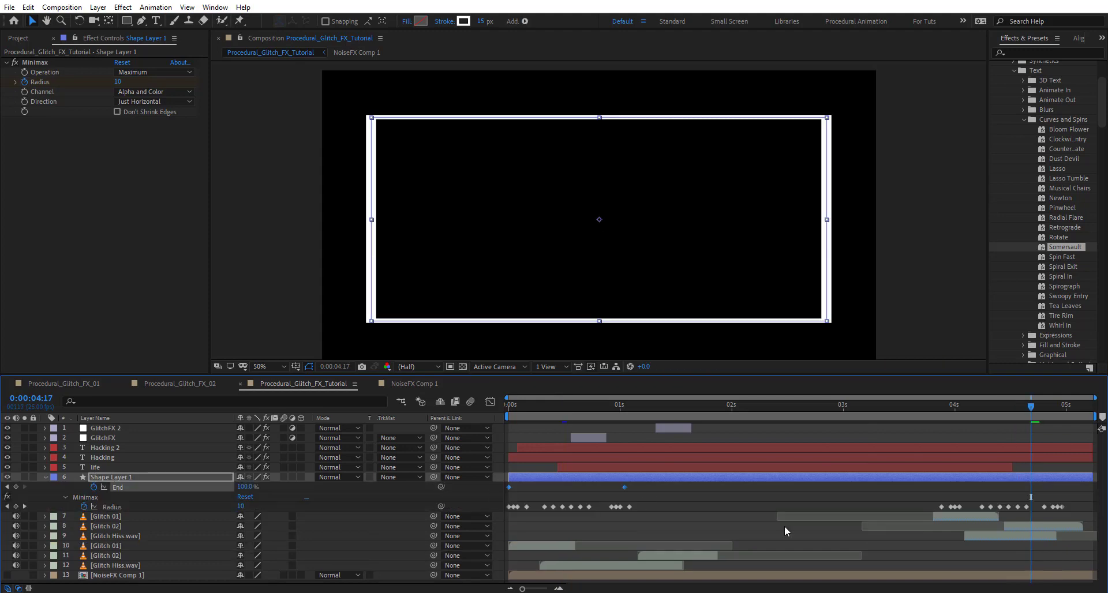